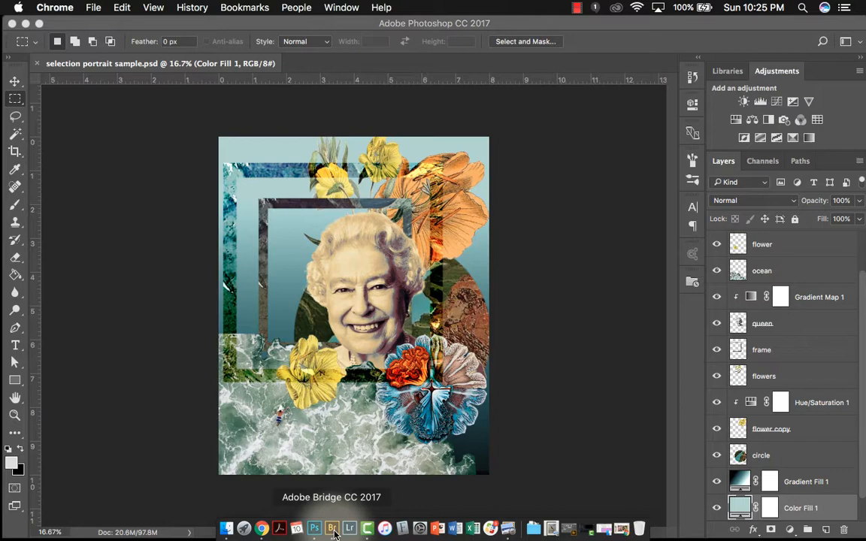
# - Switch to Adobe Bridge and select bob ross.jpg in the self portrait selections sample images folder
pyautogui.click(332, 530)
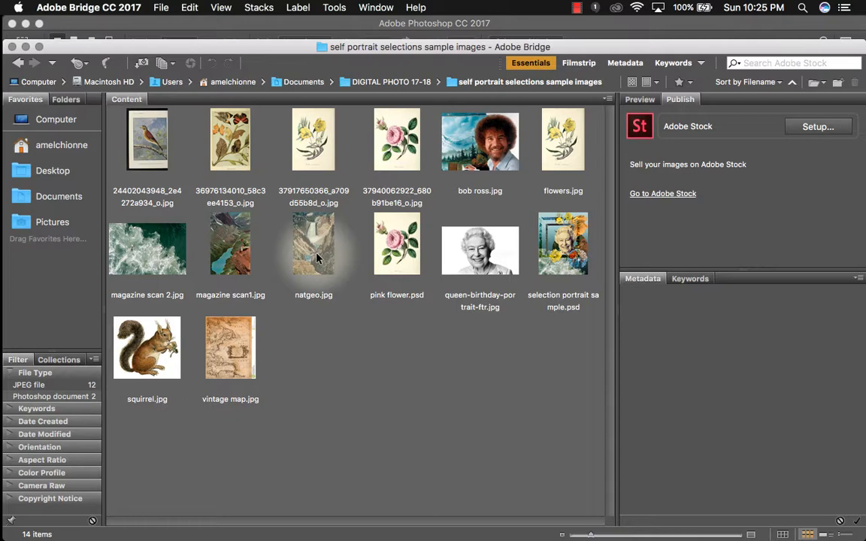
pyautogui.click(494, 161)
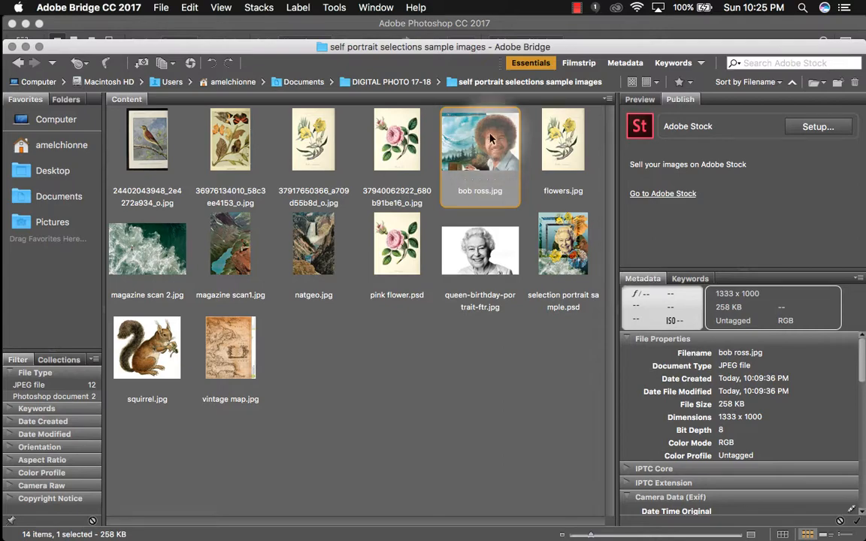
pyautogui.moveTo(402, 45); pyautogui.dragTo(451, 30)
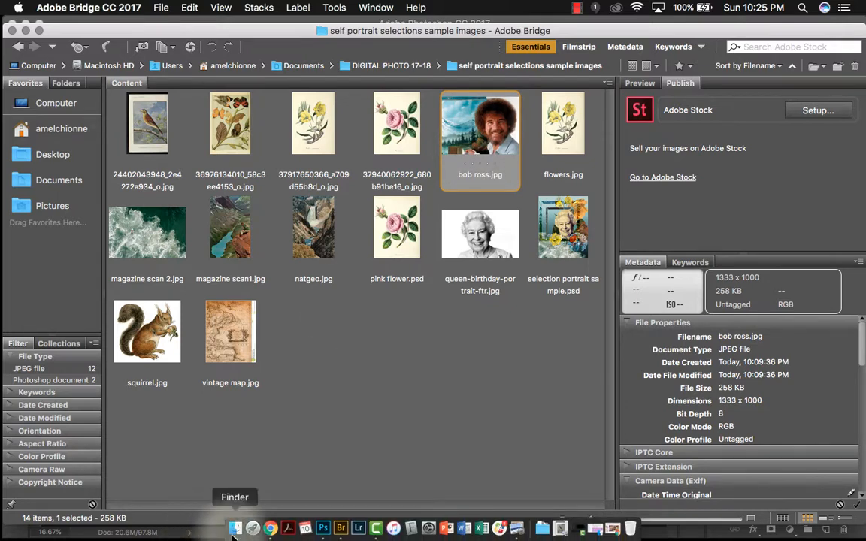
# - Examine the Finder's Open With options for natgeo.jpg, then close the Finder window
pyautogui.click(235, 531)
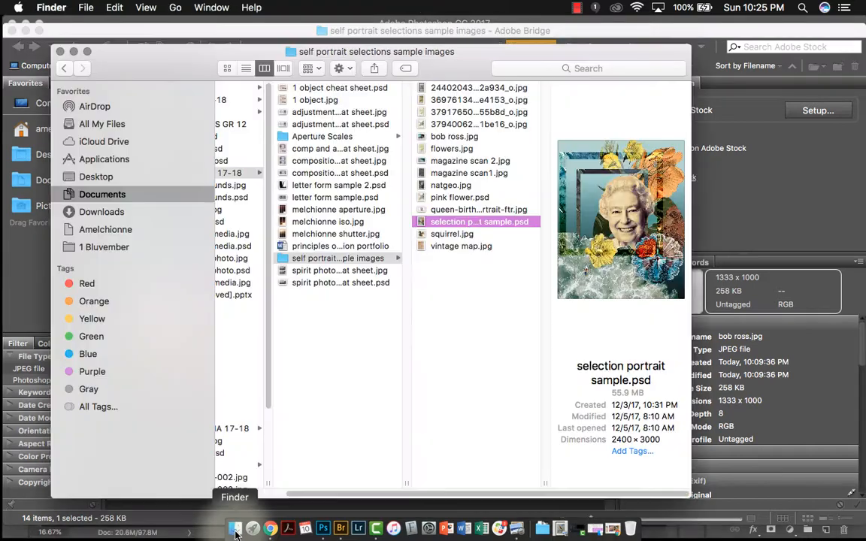
pyautogui.click(459, 188)
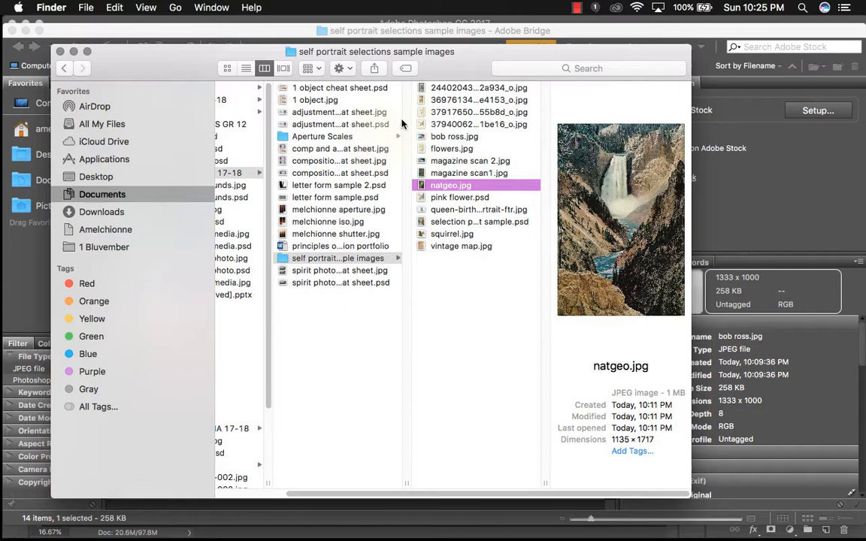
pyautogui.rightClick(449, 186)
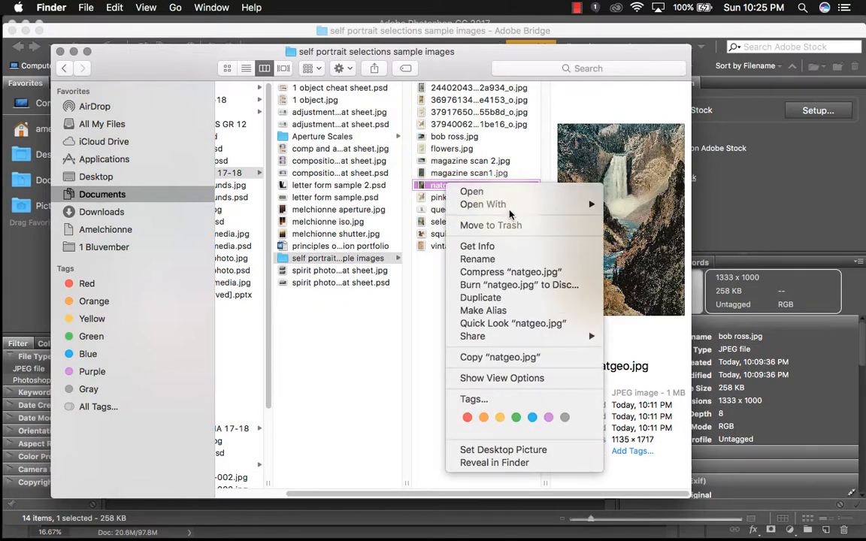
pyautogui.moveTo(485, 205)
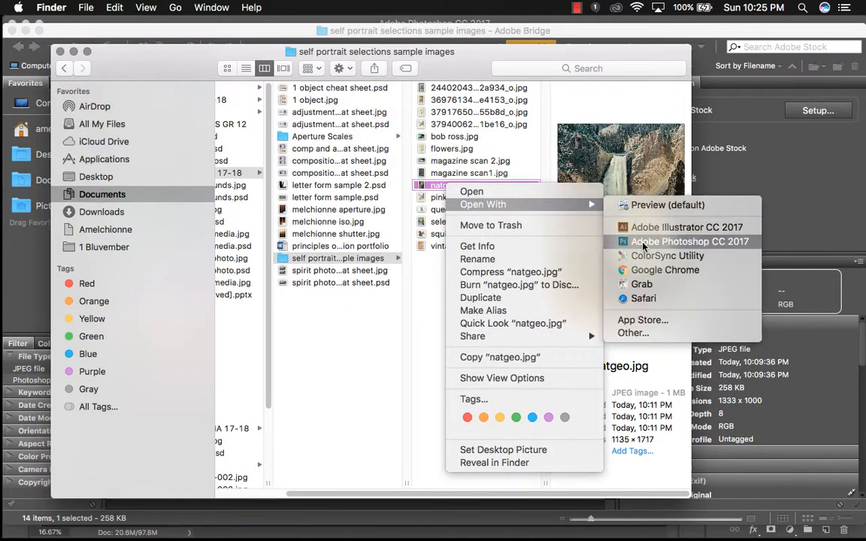
pyautogui.click(430, 294)
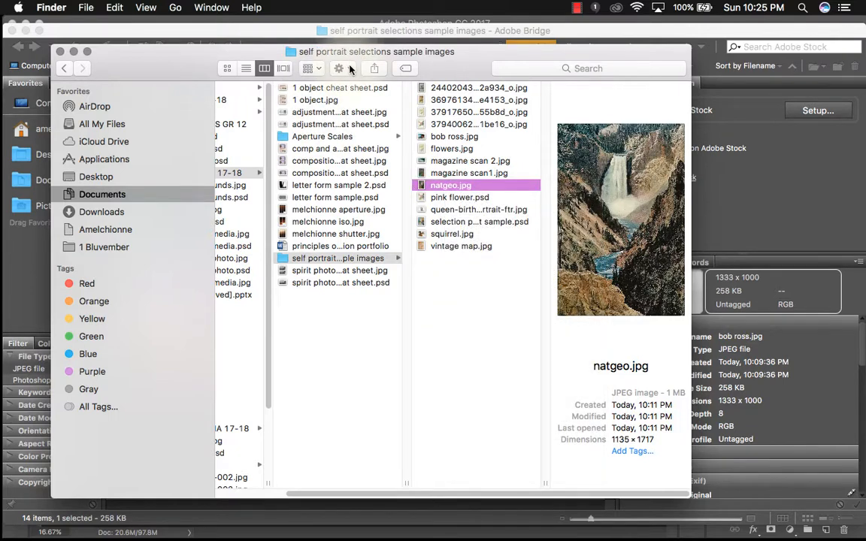
pyautogui.click(340, 69)
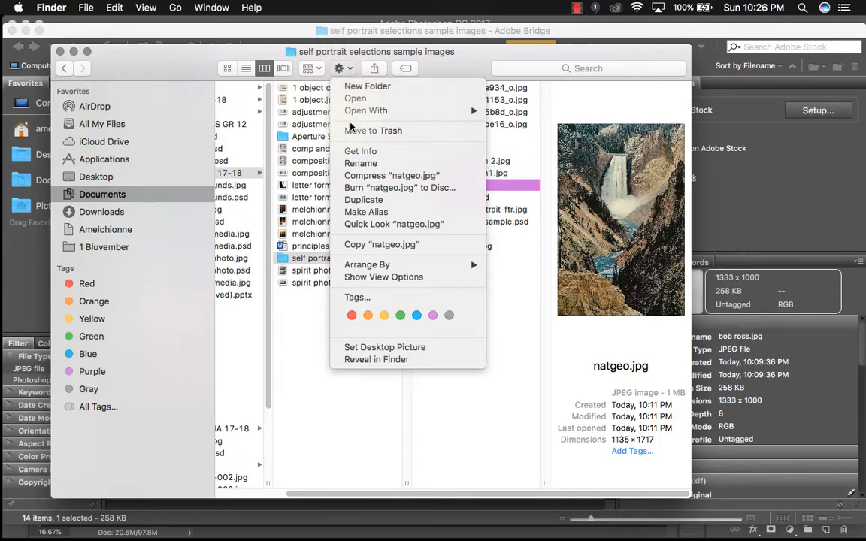
pyautogui.moveTo(353, 113)
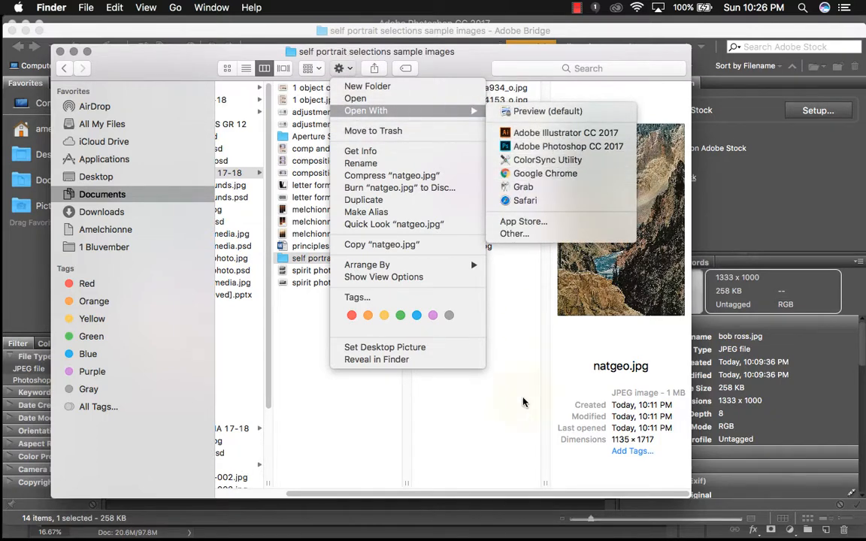
pyautogui.click(524, 403)
pyautogui.moveTo(451, 189); pyautogui.dragTo(454, 225)
pyautogui.moveTo(464, 191); pyautogui.dragTo(464, 190)
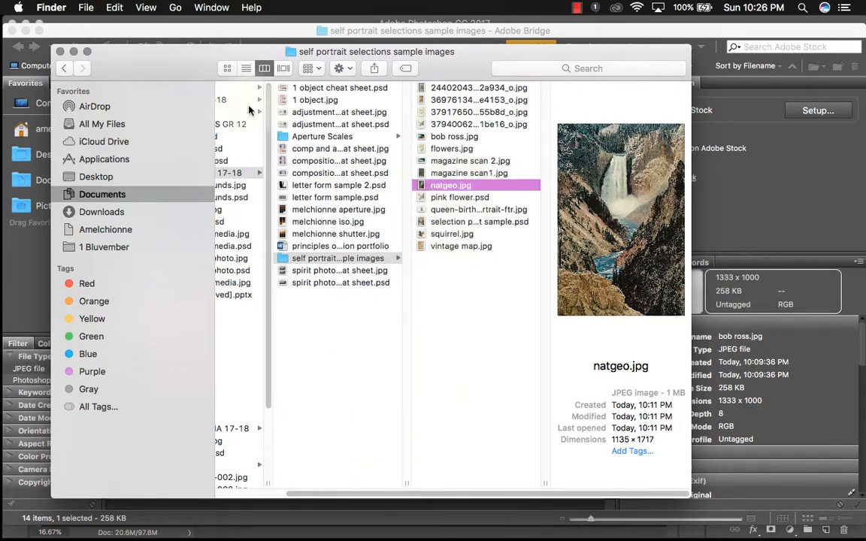
pyautogui.click(72, 52)
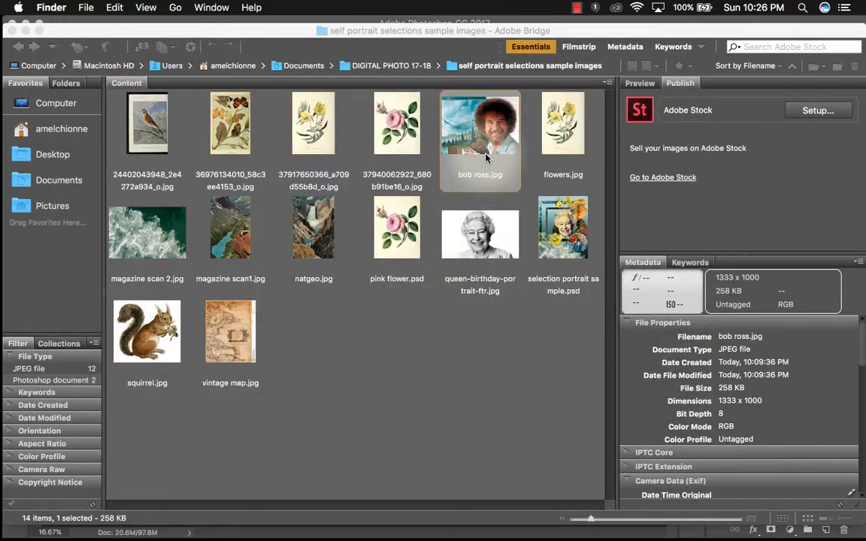
# - Open bob ross.jpg in Photoshop from Bridge
pyautogui.click(485, 154)
pyautogui.doubleClick(485, 153)
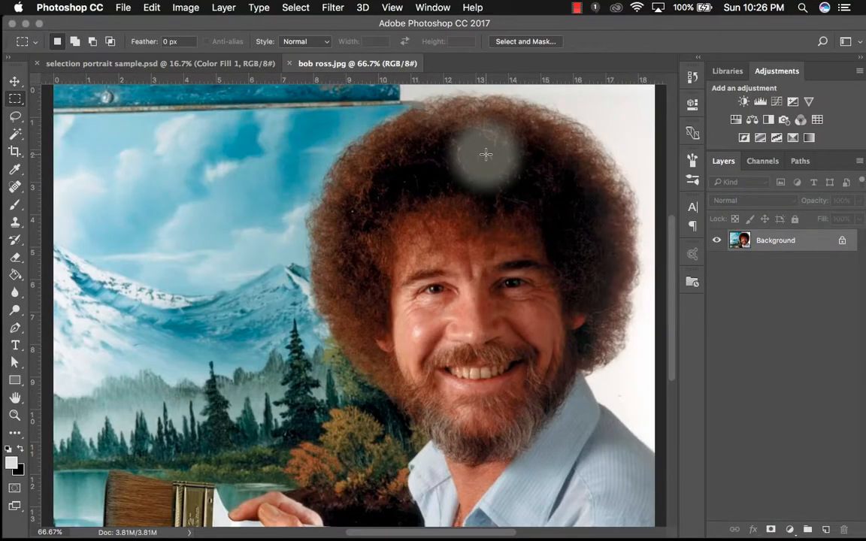
pyautogui.scroll(-5, 480, 350)
pyautogui.scroll(6, 479, 351)
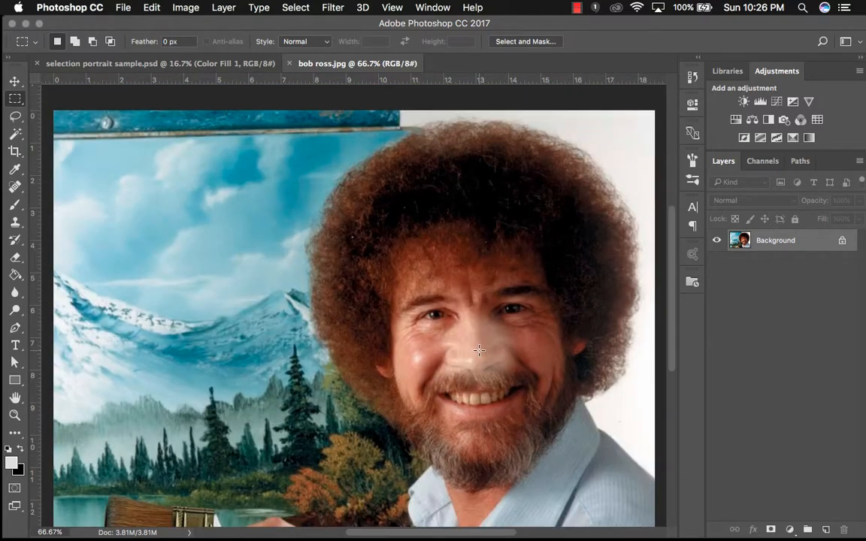
pyautogui.scroll(-3, 508, 443)
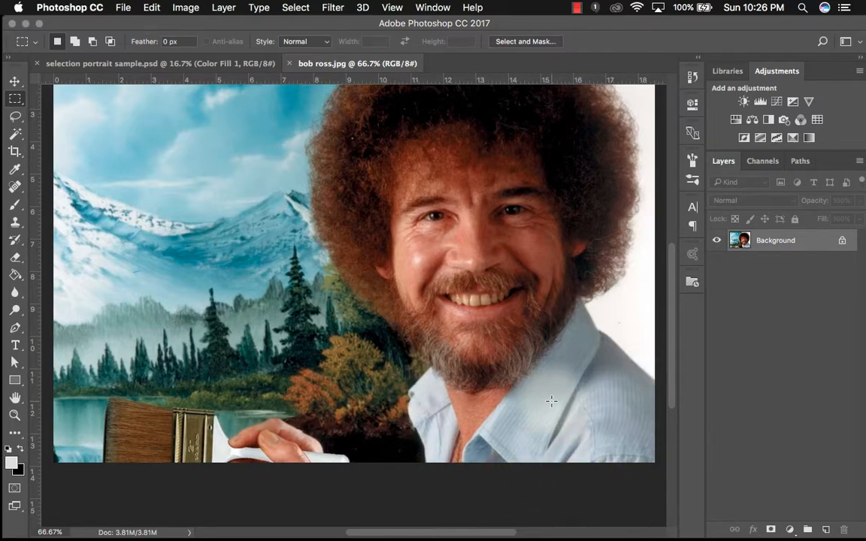
pyautogui.scroll(3, 547, 400)
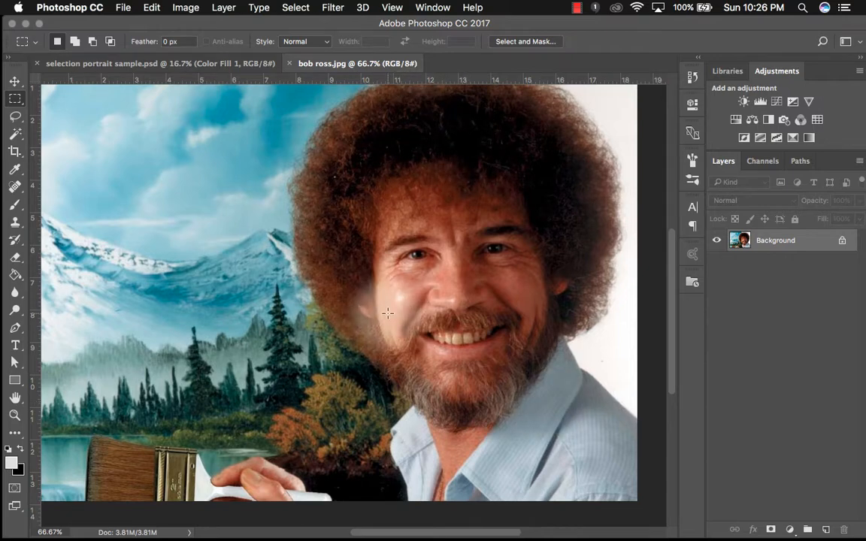
pyautogui.scroll(4, 354, 289)
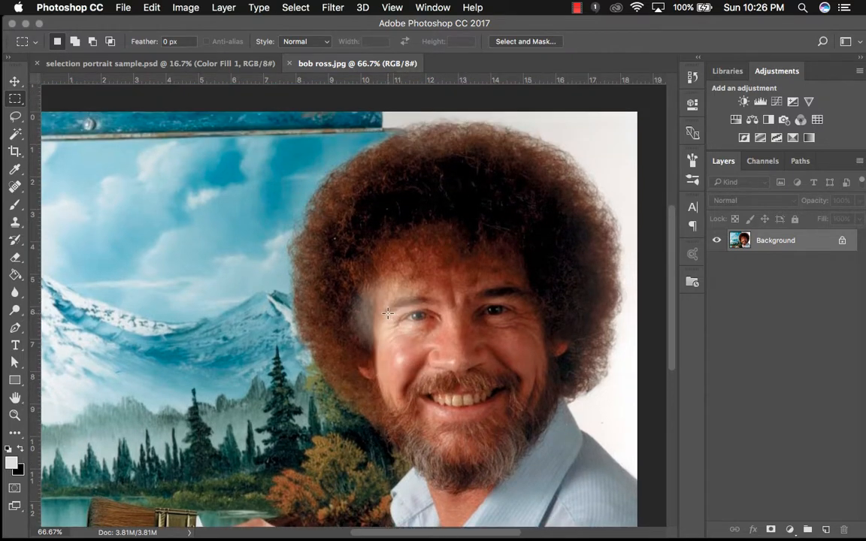
pyautogui.click(18, 104)
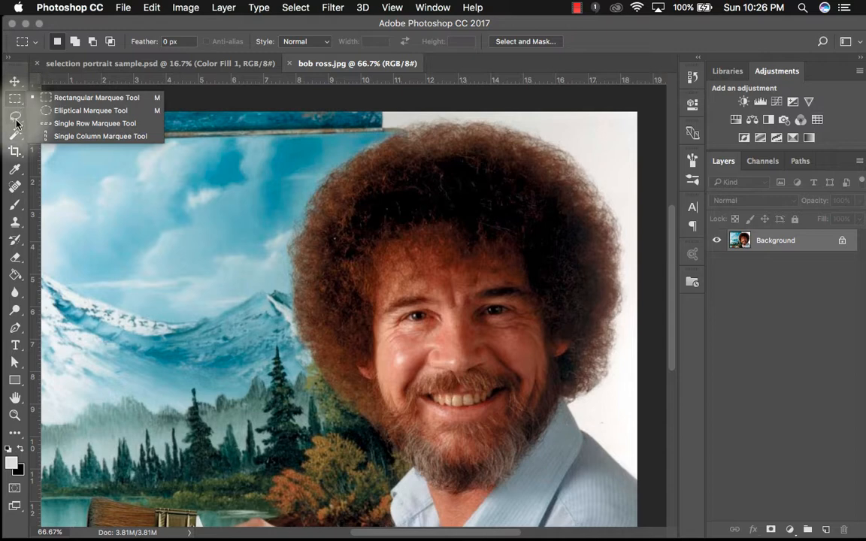
pyautogui.click(16, 123)
pyautogui.click(17, 124)
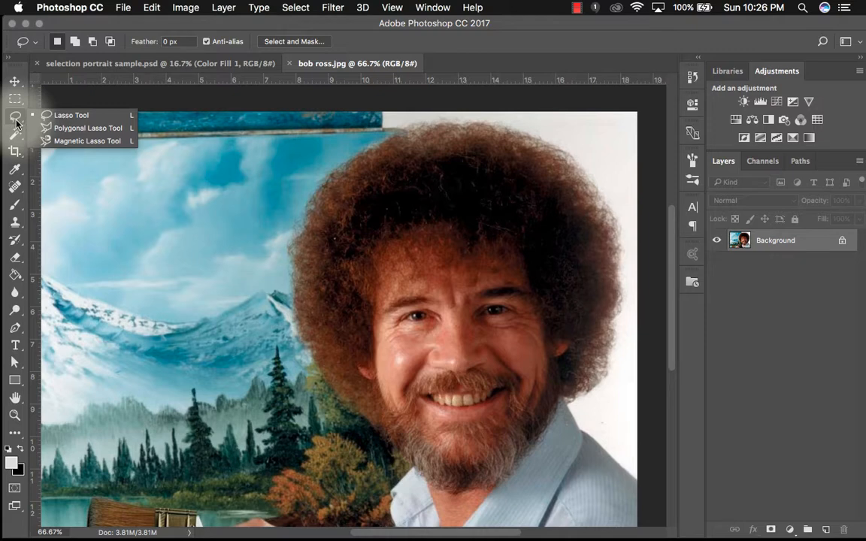
pyautogui.click(16, 139)
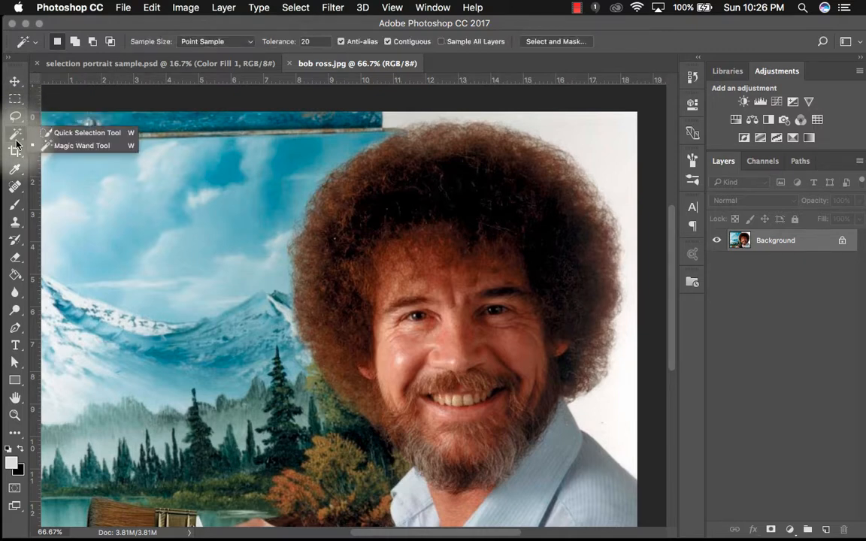
pyautogui.click(16, 139)
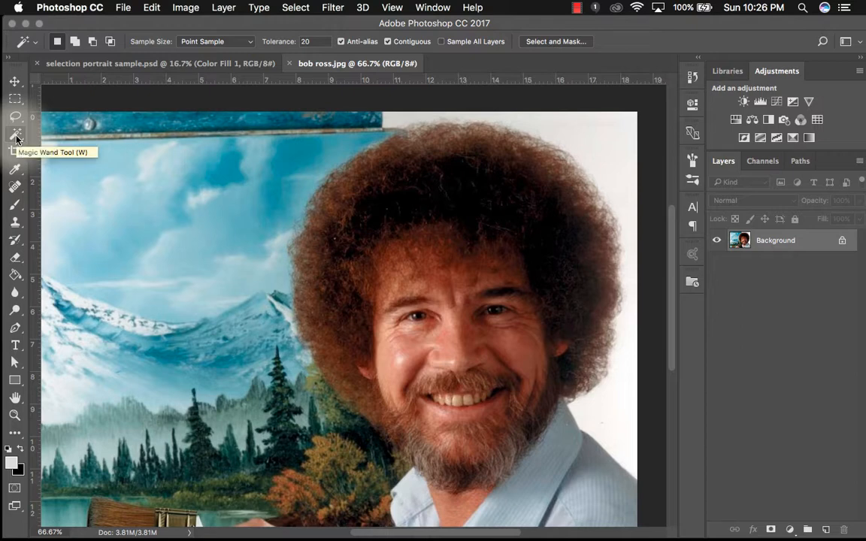
pyautogui.press('super+0')
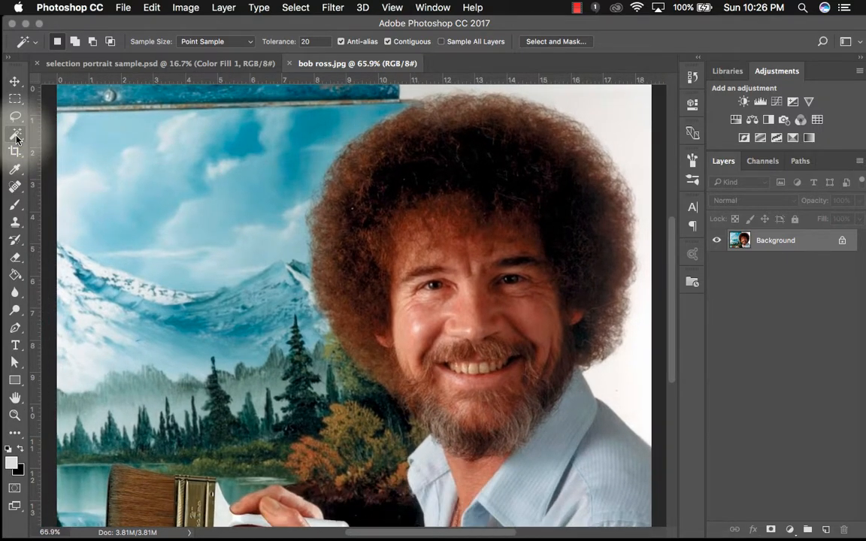
# - Select the entire image with Select All
pyautogui.press('super+a')
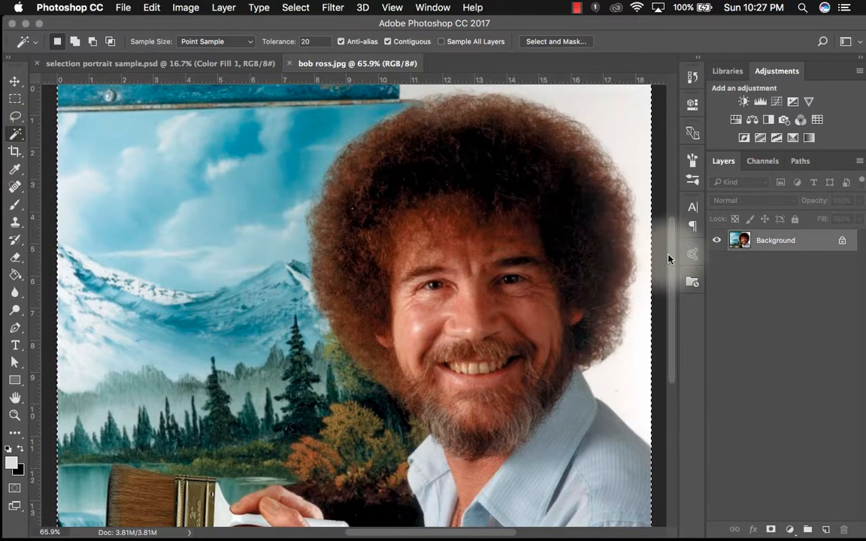
pyautogui.press('super+minus')
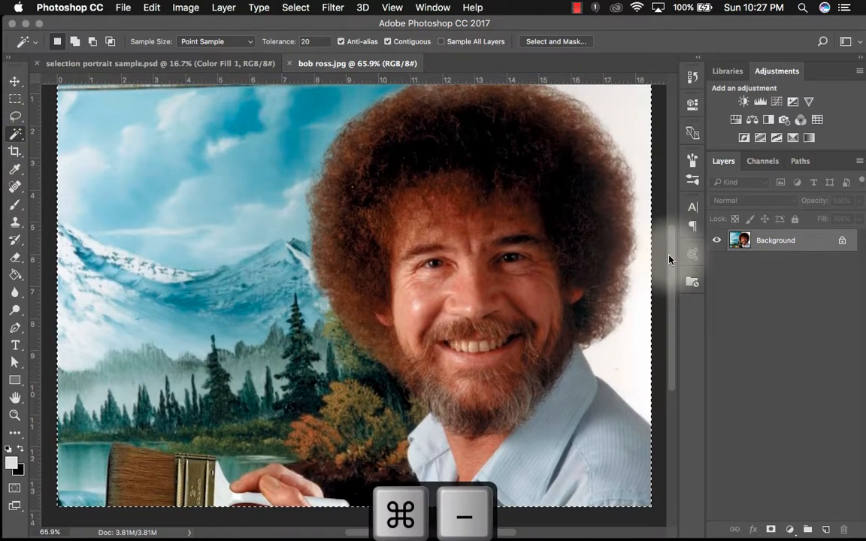
pyautogui.press('super+minus')
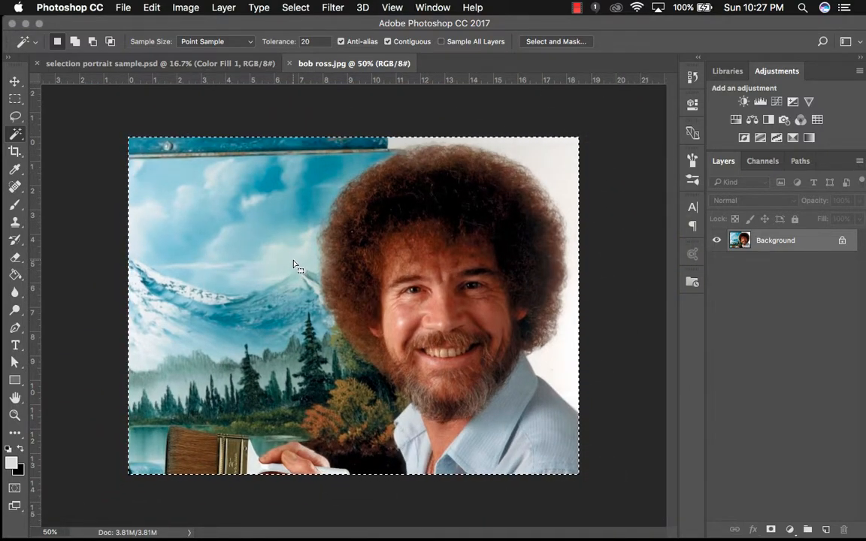
# - Move the selection outline with the Rectangular Marquee tool, then undo the move
pyautogui.click(15, 99)
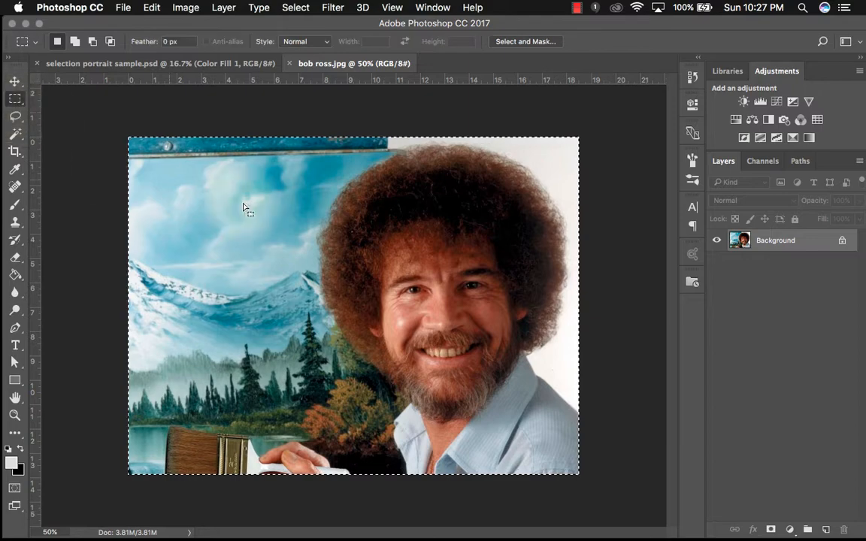
pyautogui.moveTo(239, 198); pyautogui.dragTo(313, 246)
pyautogui.click(152, 7)
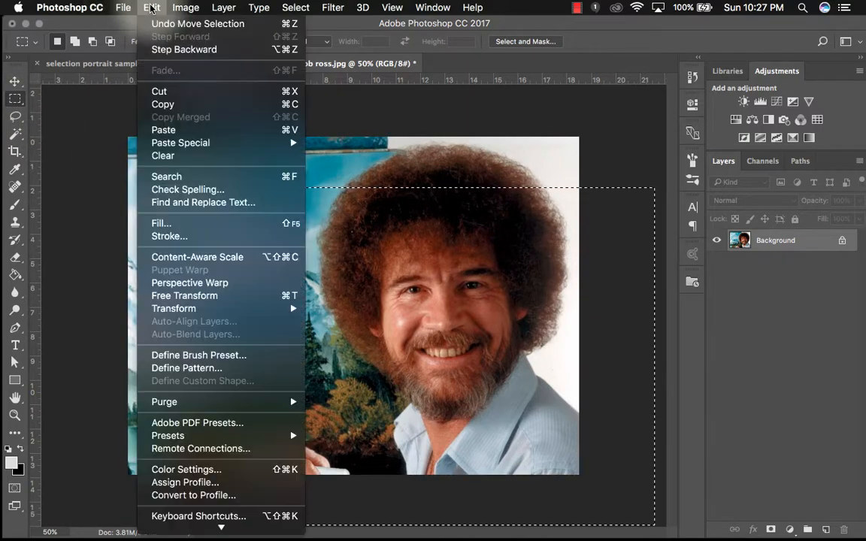
pyautogui.click(151, 24)
# - Draw a rectangular selection over the sky and mountains, then deselect, reselect and deselect it again
pyautogui.press('cmd+d')
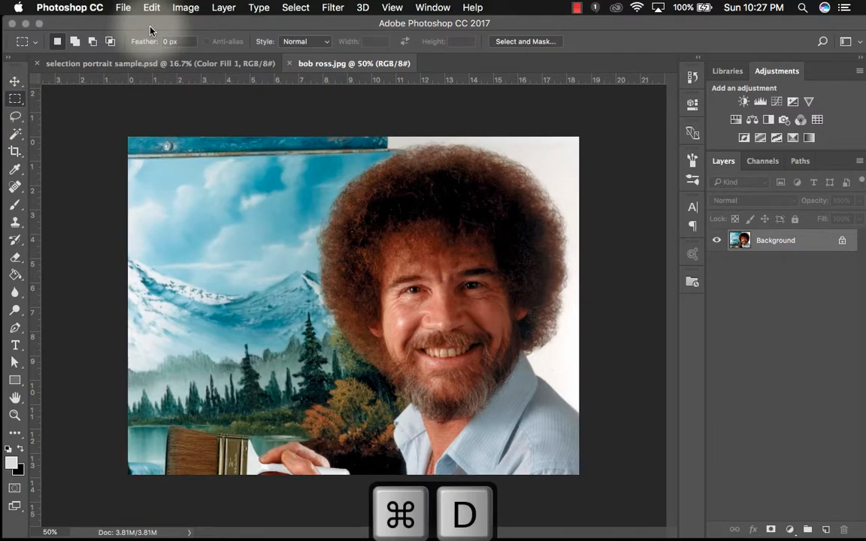
pyautogui.moveTo(237, 179); pyautogui.dragTo(385, 328)
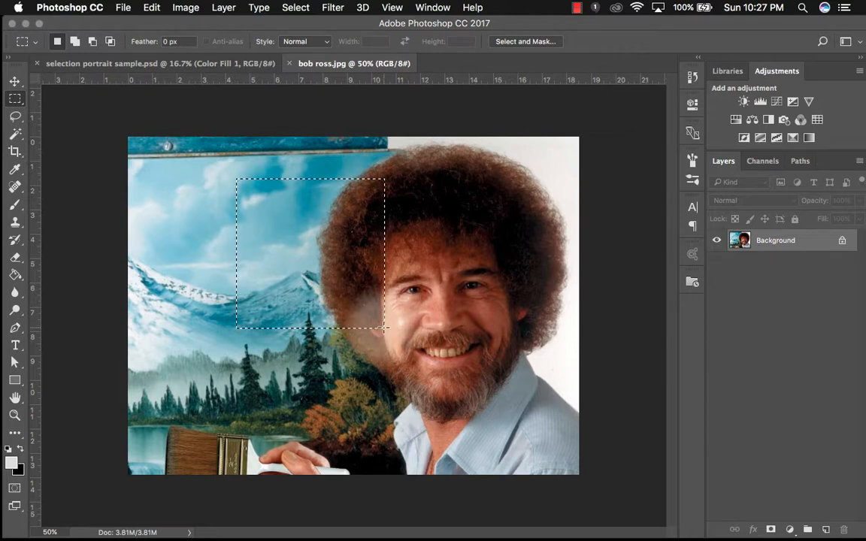
pyautogui.press('super+d')
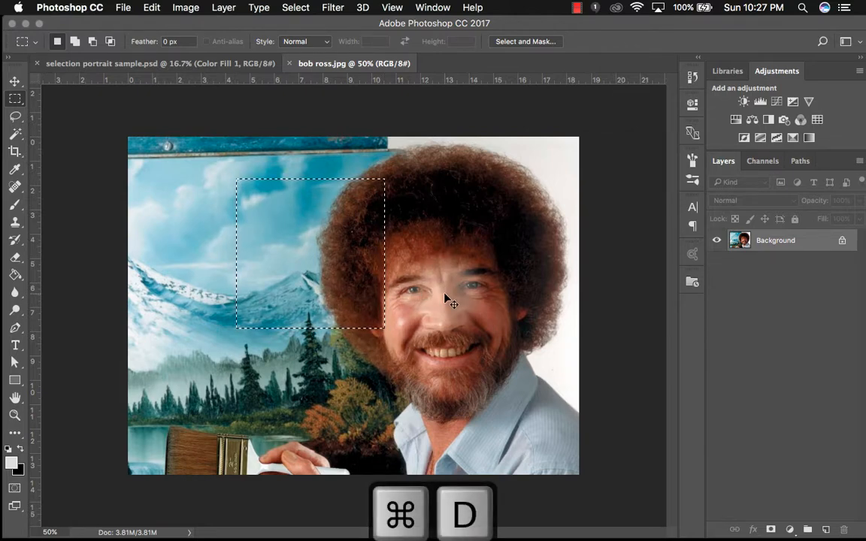
pyautogui.press('super+d')
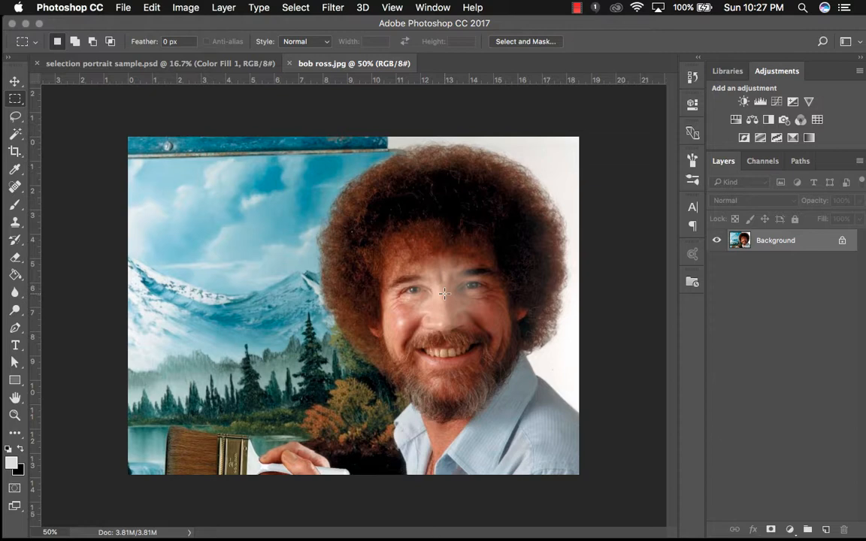
pyautogui.press('super+shift+d')
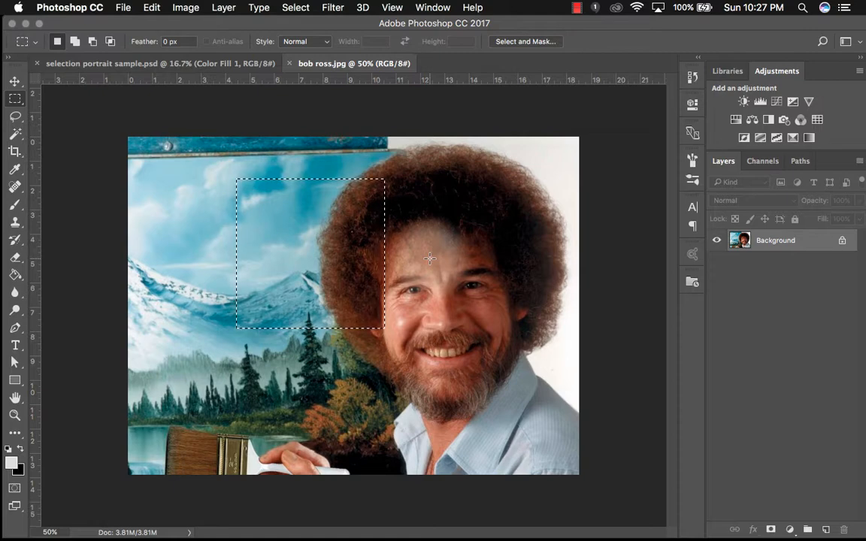
pyautogui.press('super+d')
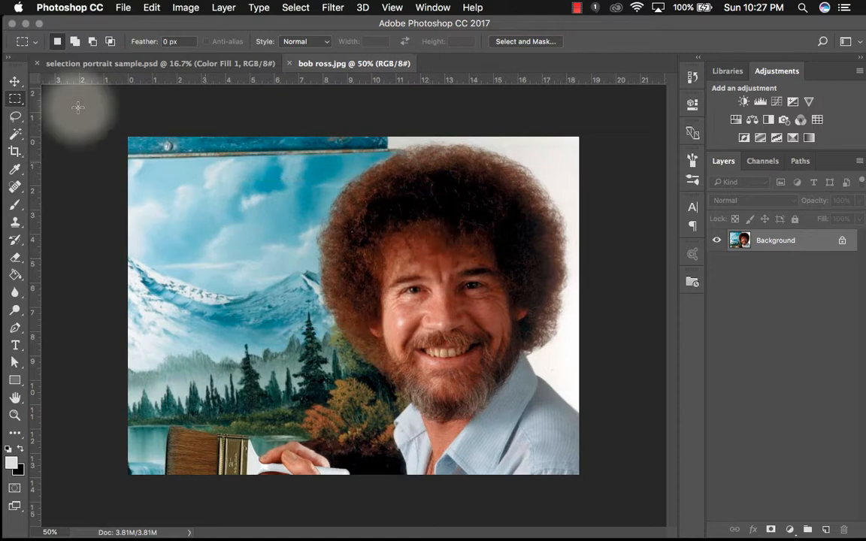
# - Draw a freehand Lasso selection around the head and hair
pyautogui.click(15, 116)
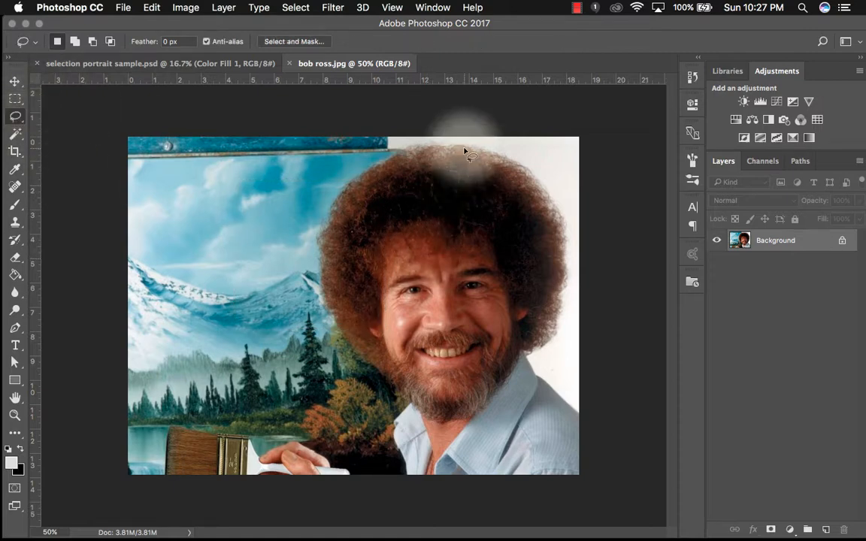
pyautogui.moveTo(461, 148)
pyautogui.mouseDown()
pyautogui.moveTo(370, 194)
pyautogui.moveTo(347, 301)
pyautogui.moveTo(391, 376)
pyautogui.moveTo(518, 374)
pyautogui.moveTo(496, 212)
pyautogui.moveTo(406, 170)
pyautogui.moveTo(476, 277)
pyautogui.moveTo(441, 189)
pyautogui.moveTo(519, 332)
pyautogui.moveTo(566, 361)
pyautogui.mouseUp()
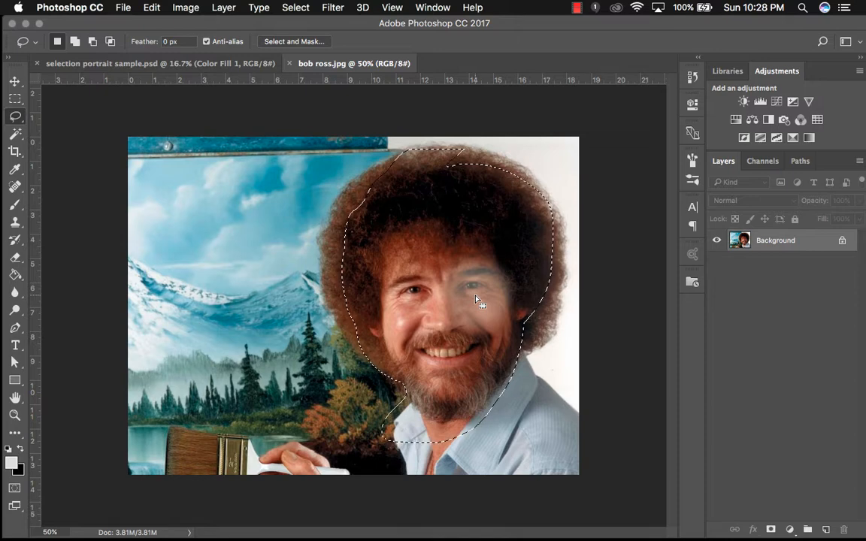
# - Copy the lasso selection and create a new 8 x 10 inch document at 300 pixels/inch
pyautogui.press('super+c')
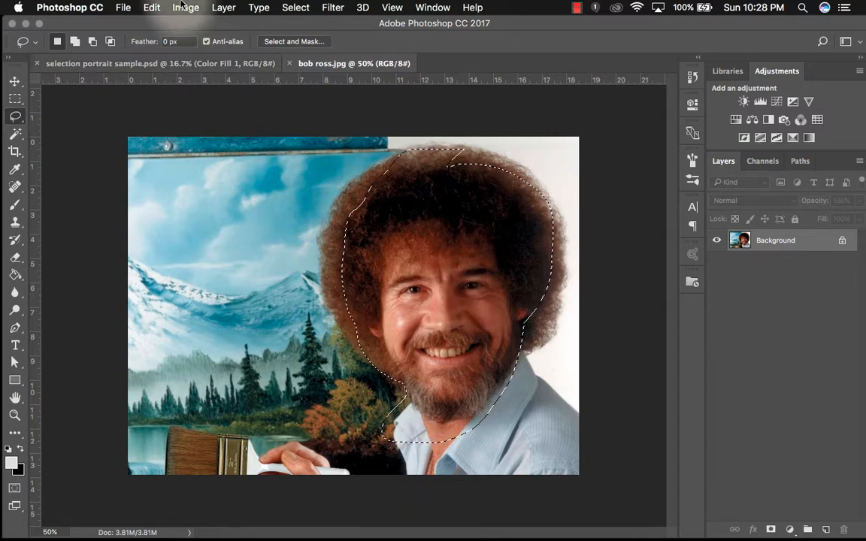
pyautogui.click(123, 8)
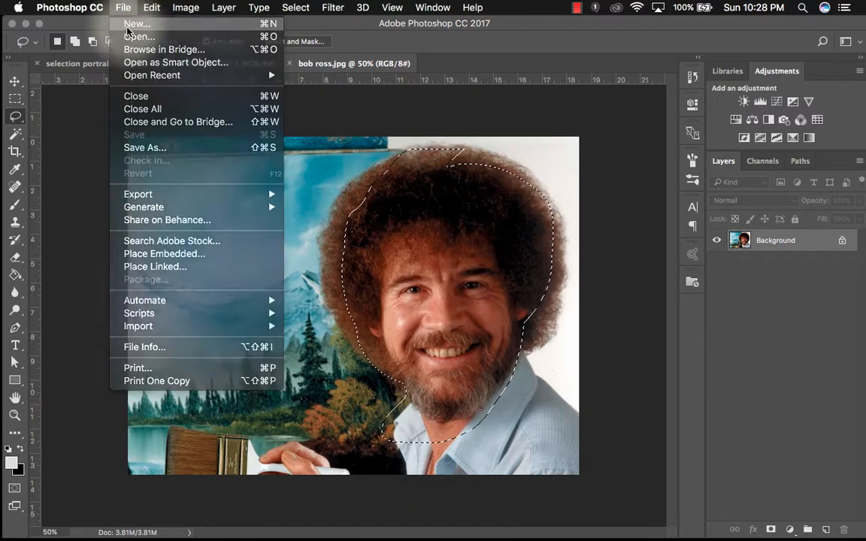
pyautogui.click(114, 24)
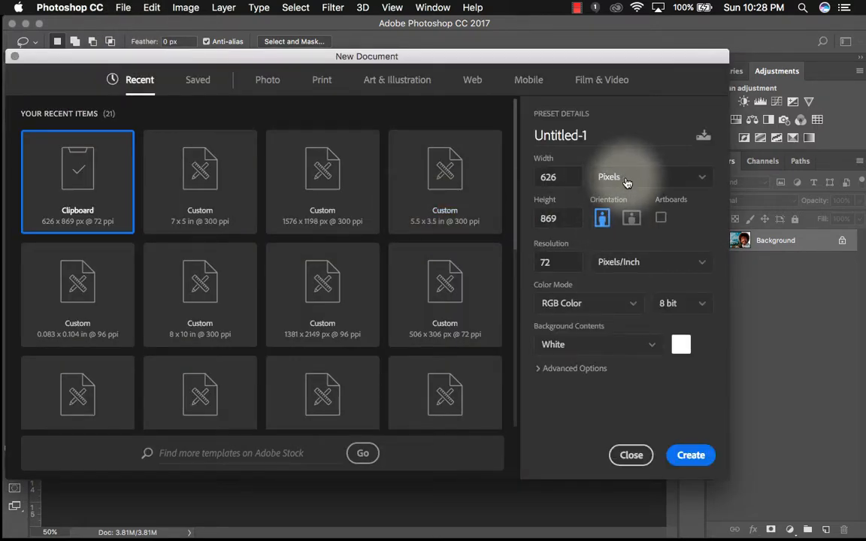
pyautogui.click(624, 178)
pyautogui.click(628, 224)
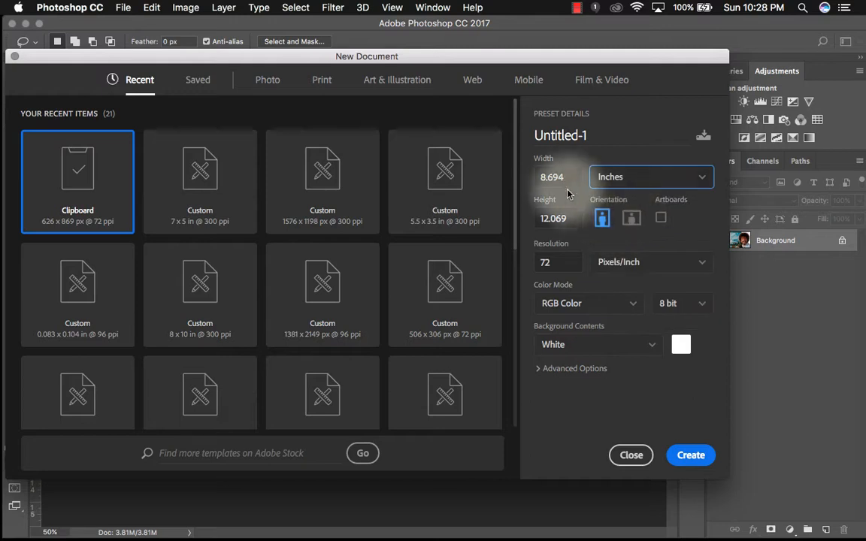
pyautogui.moveTo(563, 178); pyautogui.dragTo(514, 176)
pyautogui.write('8')
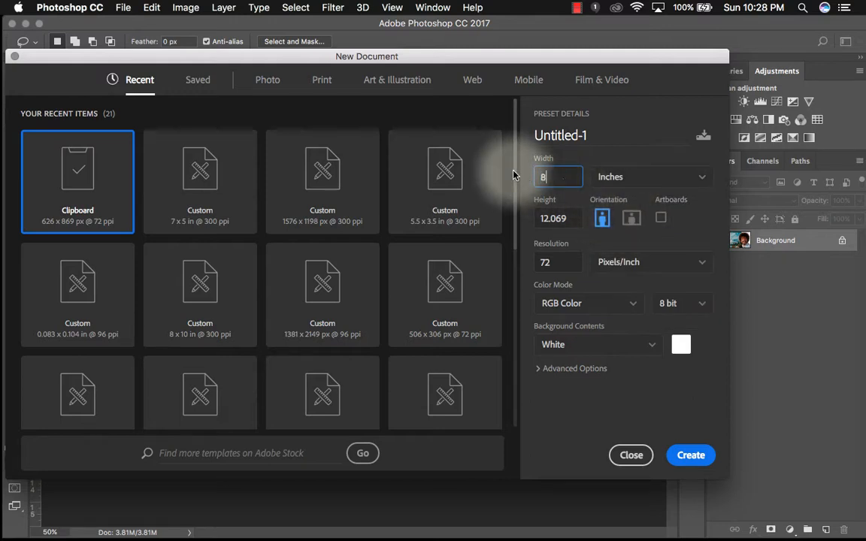
pyautogui.press('Tab')
pyautogui.write('10')
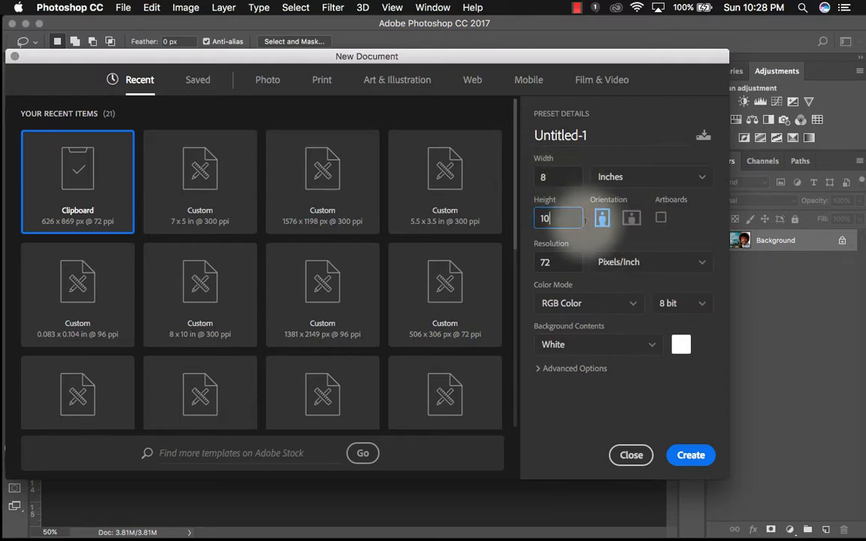
pyautogui.doubleClick(551, 262)
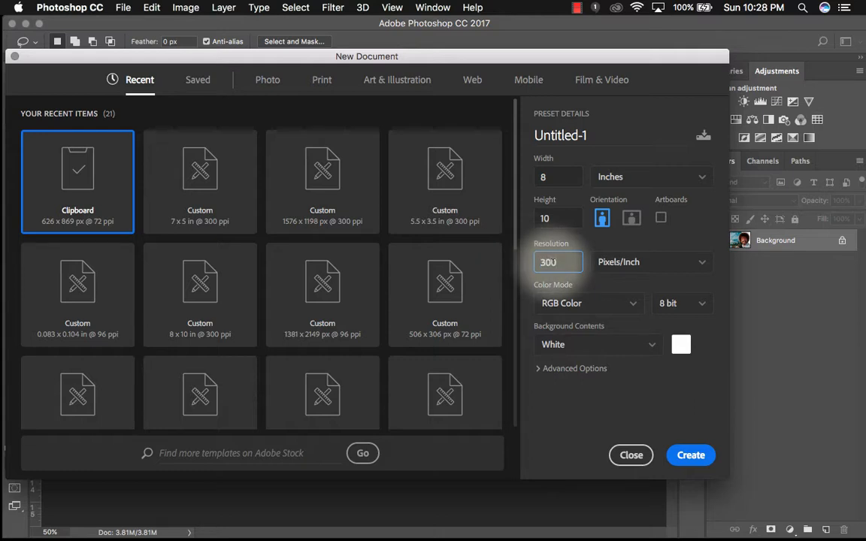
pyautogui.write('0')
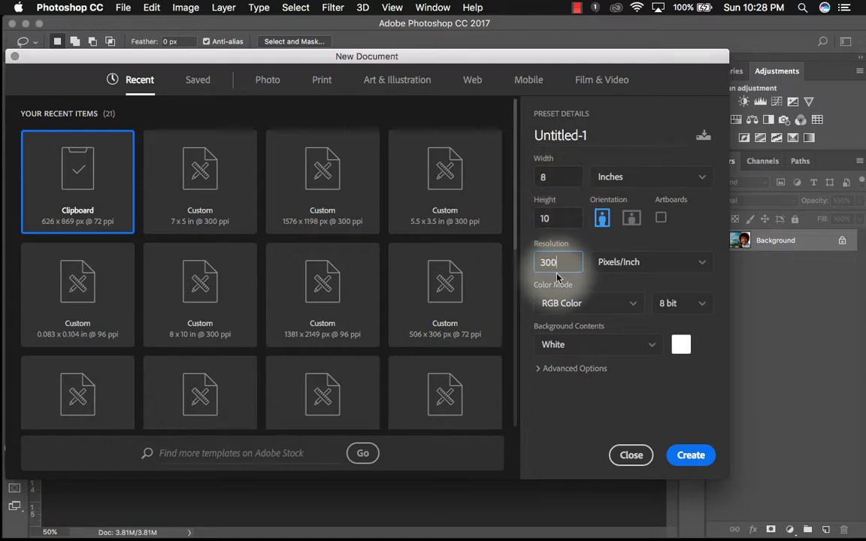
pyautogui.click(687, 460)
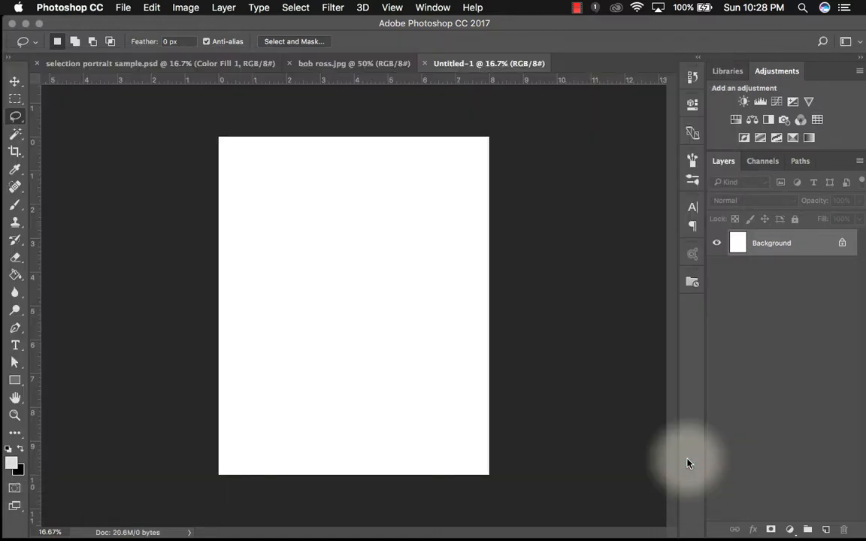
# - Paste the head into the new document, then rotate it about 20 degrees and enlarge it to about 169%
pyautogui.press('super+v')
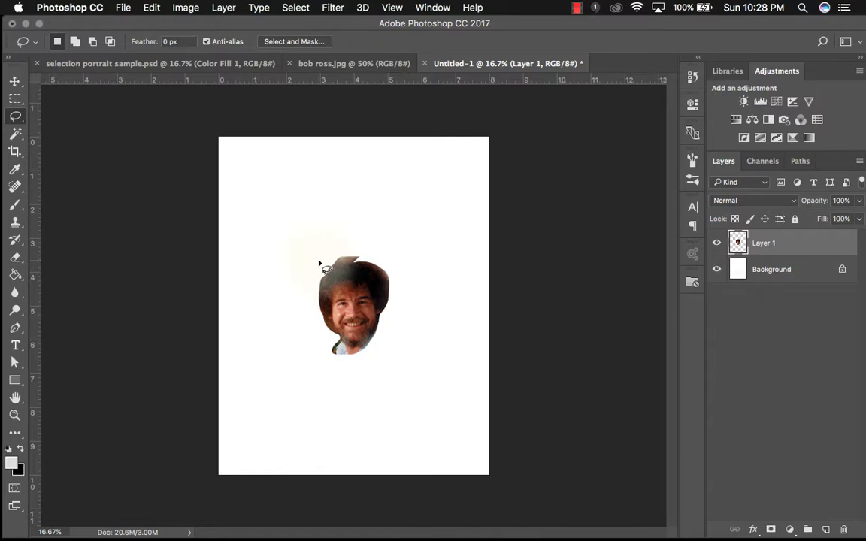
pyautogui.press('super+t')
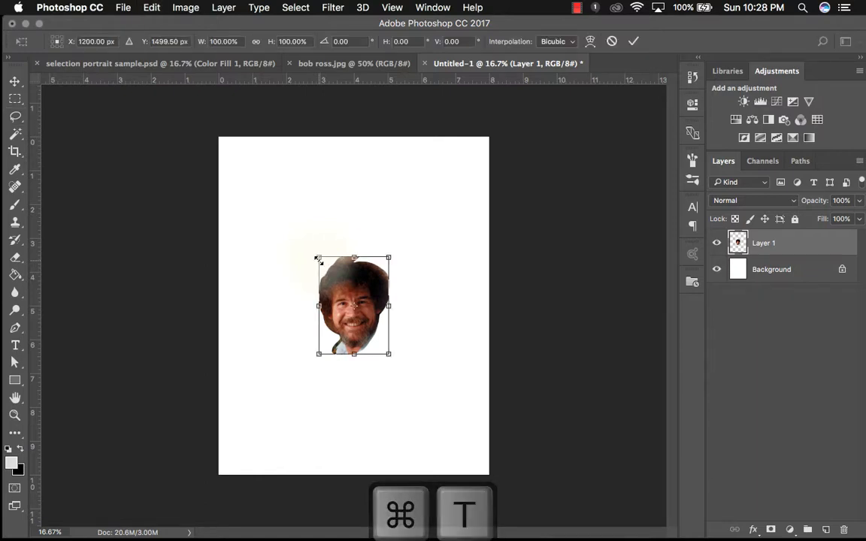
pyautogui.moveTo(307, 247); pyautogui.dragTo(256, 265)
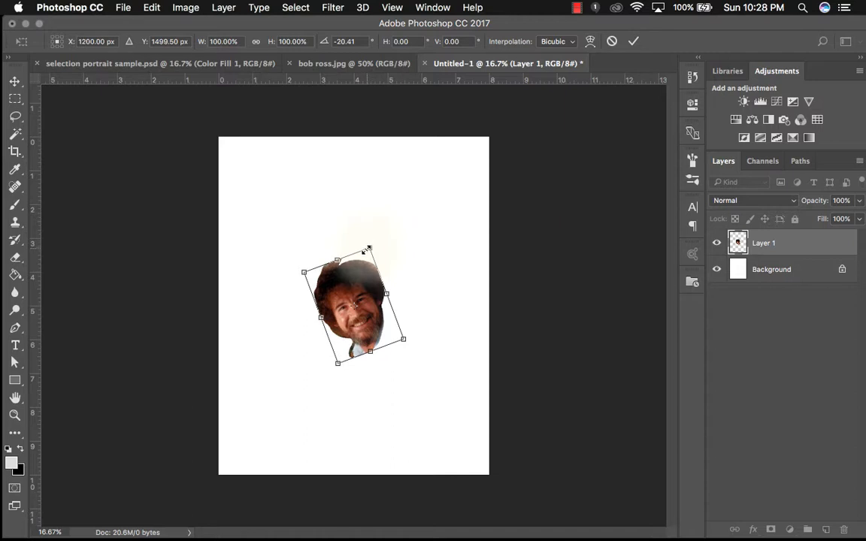
pyautogui.moveTo(369, 249); pyautogui.dragTo(416, 176)
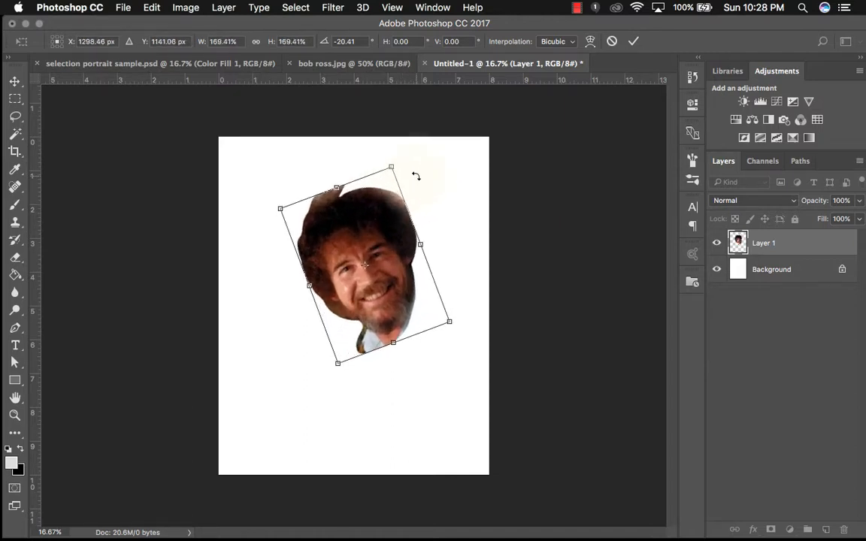
pyautogui.click(632, 45)
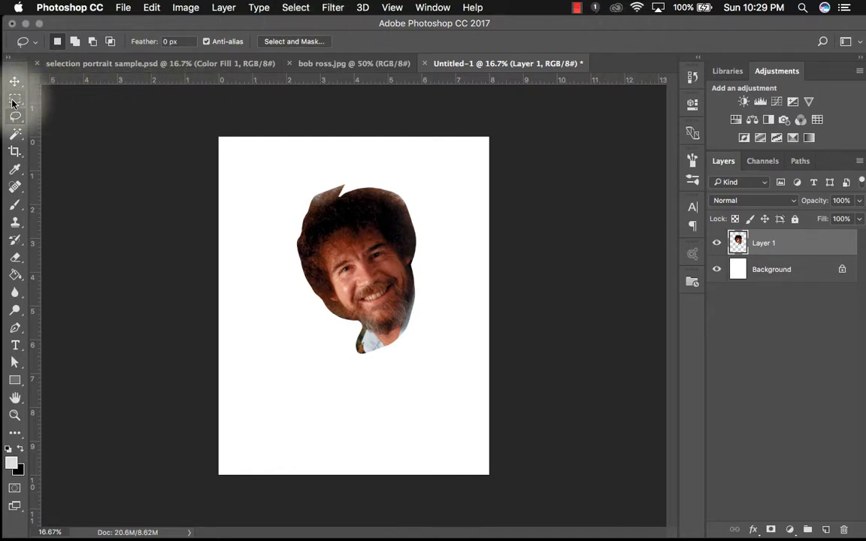
# - Back in the Bob Ross image, deselect and paint a Quick Selection from the face up into the hair
pyautogui.click(357, 66)
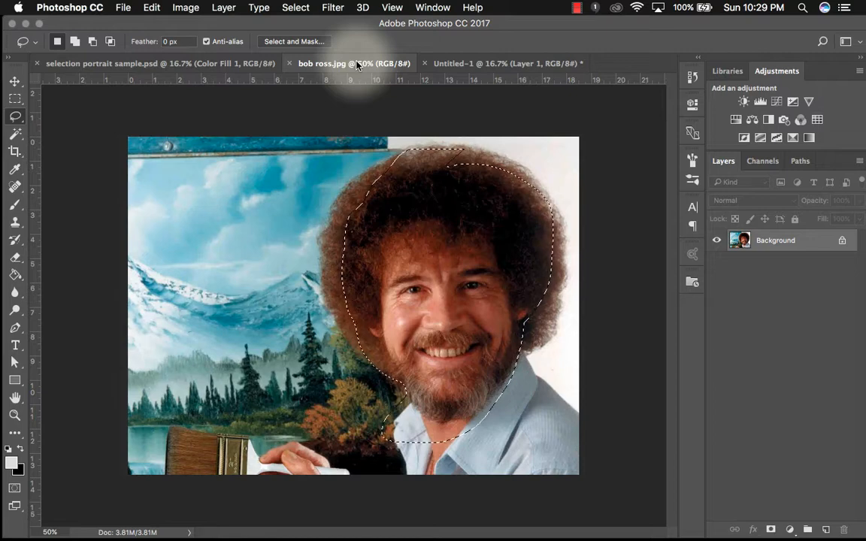
pyautogui.click(15, 134)
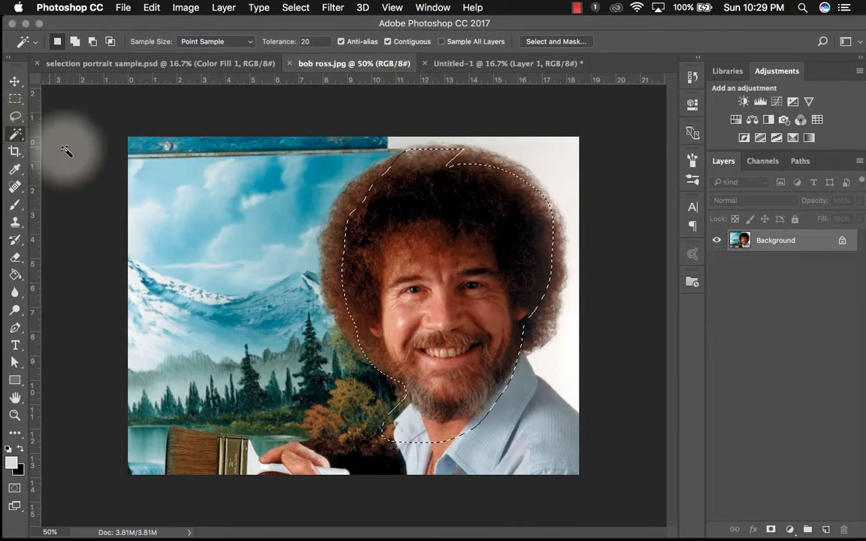
pyautogui.press('super+d')
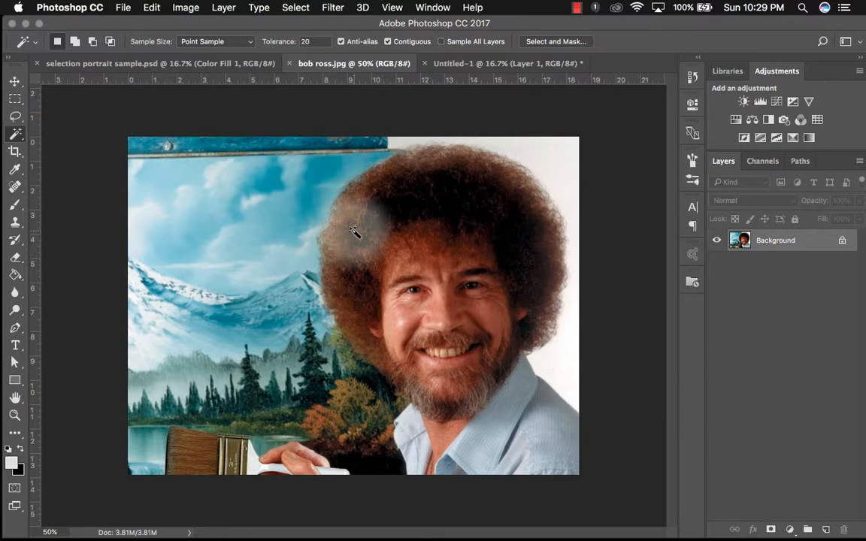
pyautogui.moveTo(21, 140); pyautogui.dragTo(58, 131)
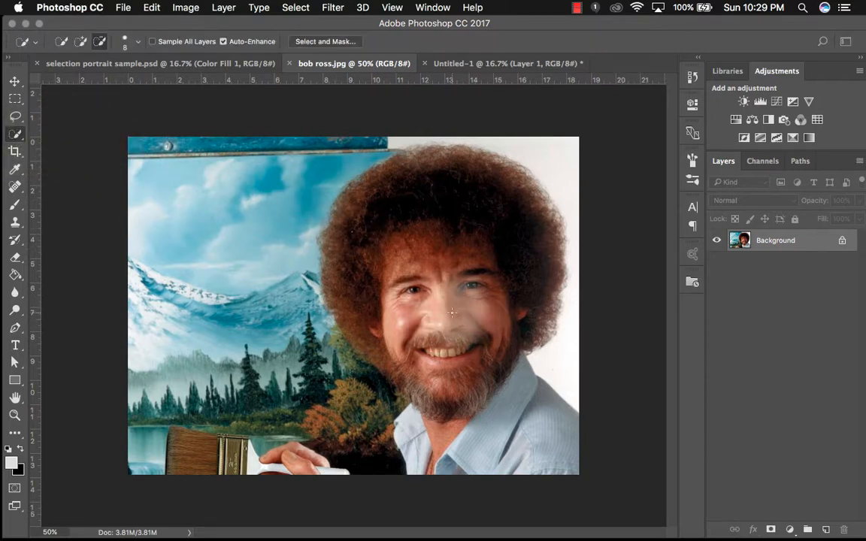
pyautogui.moveTo(452, 308)
pyautogui.mouseDown()
pyautogui.moveTo(469, 272)
pyautogui.moveTo(480, 183)
pyautogui.moveTo(454, 180)
pyautogui.moveTo(367, 234)
pyautogui.moveTo(350, 257)
pyautogui.mouseUp()
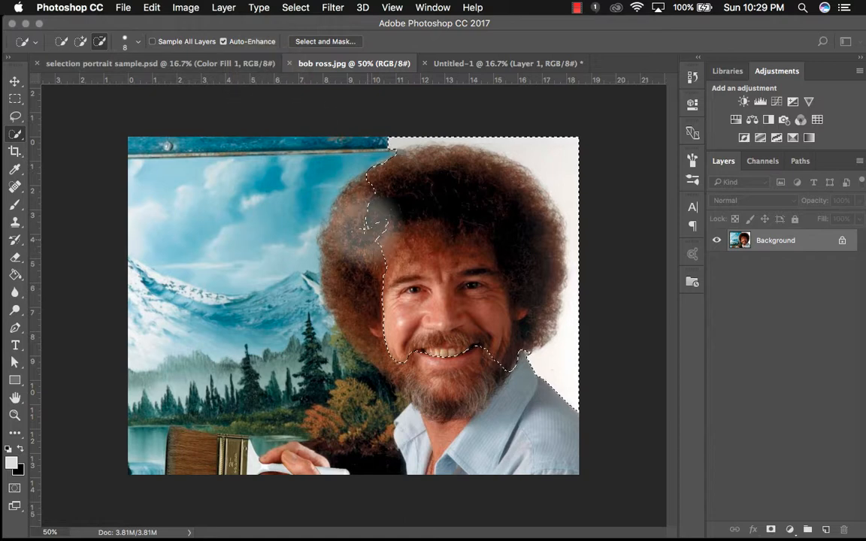
# - Add the rest of the hair and beard to the Quick Selection
pyautogui.click(100, 42)
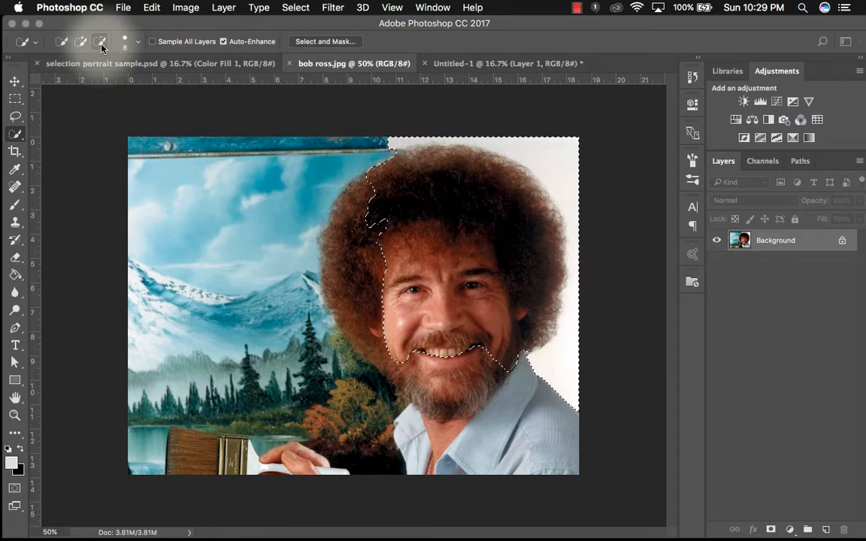
pyautogui.click(16, 99)
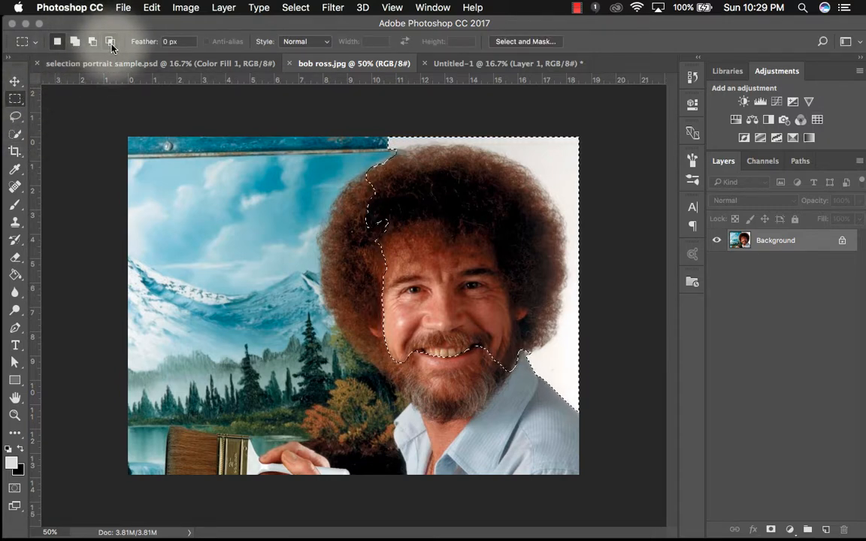
pyautogui.click(15, 119)
pyautogui.click(16, 133)
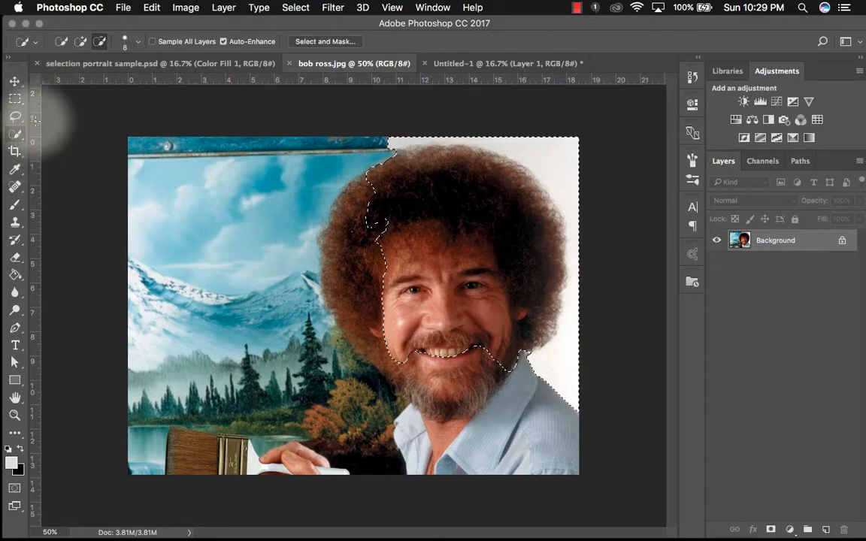
pyautogui.click(80, 42)
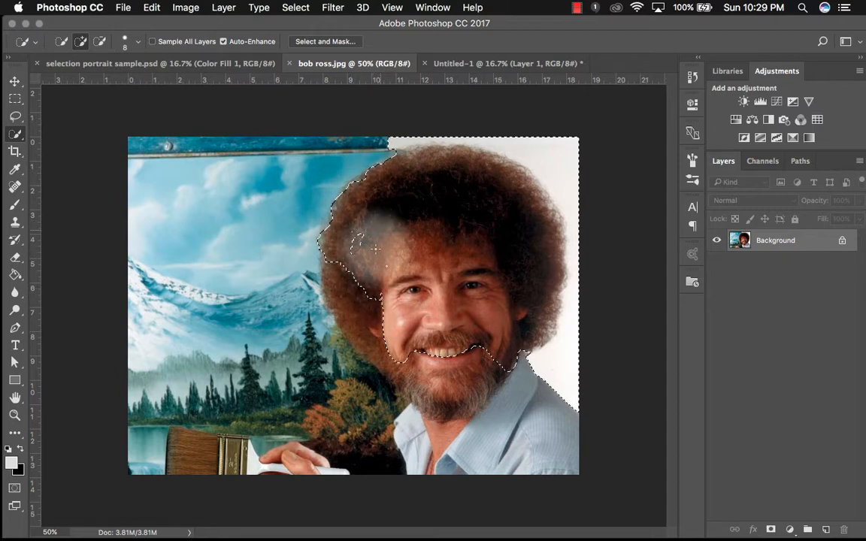
pyautogui.moveTo(356, 247)
pyautogui.mouseDown()
pyautogui.moveTo(340, 252)
pyautogui.moveTo(382, 352)
pyautogui.moveTo(417, 395)
pyautogui.moveTo(446, 412)
pyautogui.moveTo(510, 355)
pyautogui.mouseUp()
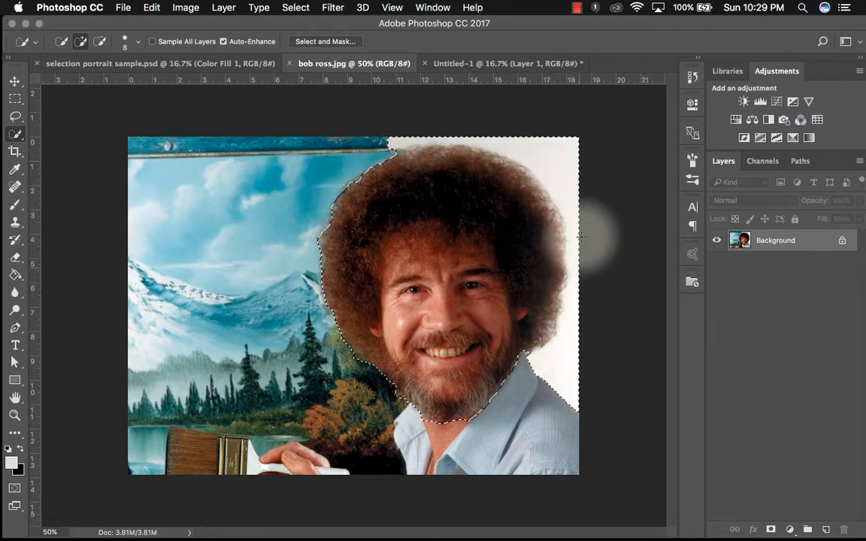
# - Subtract the white background to the right of the hair from the Quick Selection
pyautogui.click(99, 42)
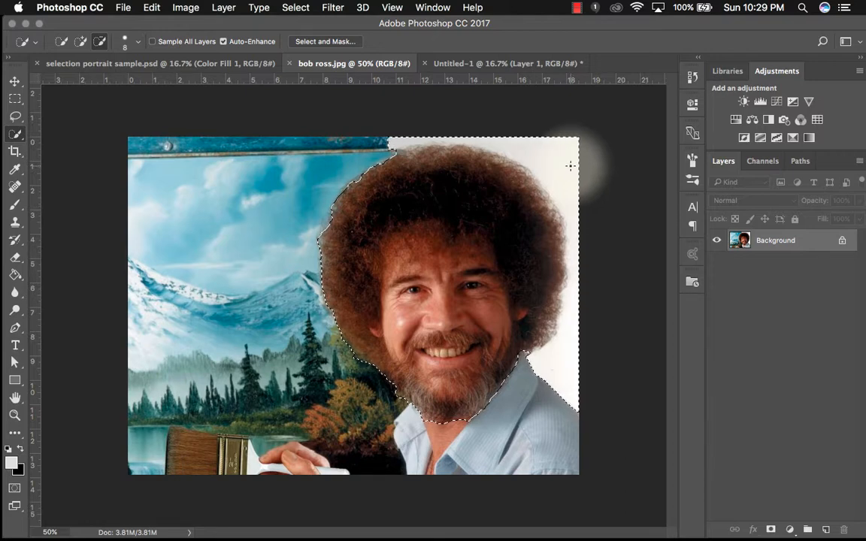
pyautogui.moveTo(570, 165)
pyautogui.mouseDown()
pyautogui.moveTo(579, 129)
pyautogui.moveTo(562, 152)
pyautogui.moveTo(531, 136)
pyautogui.mouseUp()
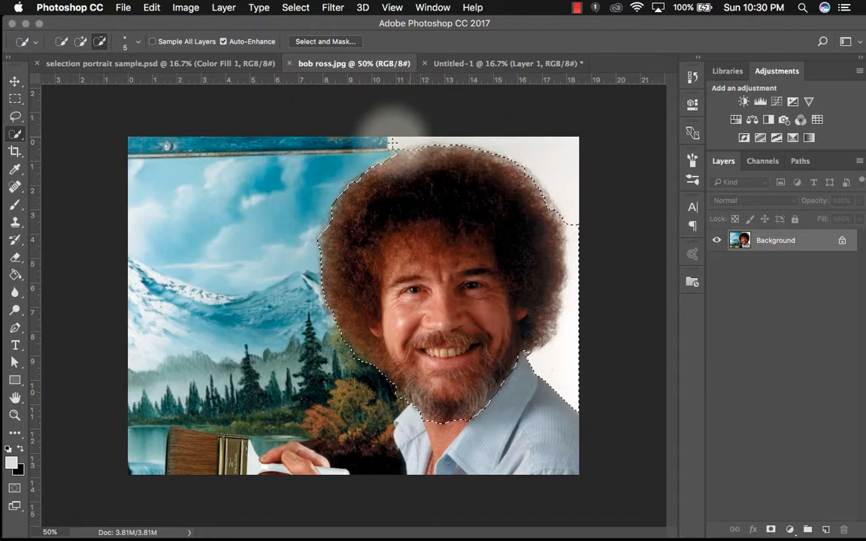
pyautogui.moveTo(580, 300)
pyautogui.mouseDown()
pyautogui.moveTo(562, 240)
pyautogui.moveTo(586, 194)
pyautogui.moveTo(565, 358)
pyautogui.moveTo(552, 366)
pyautogui.mouseUp()
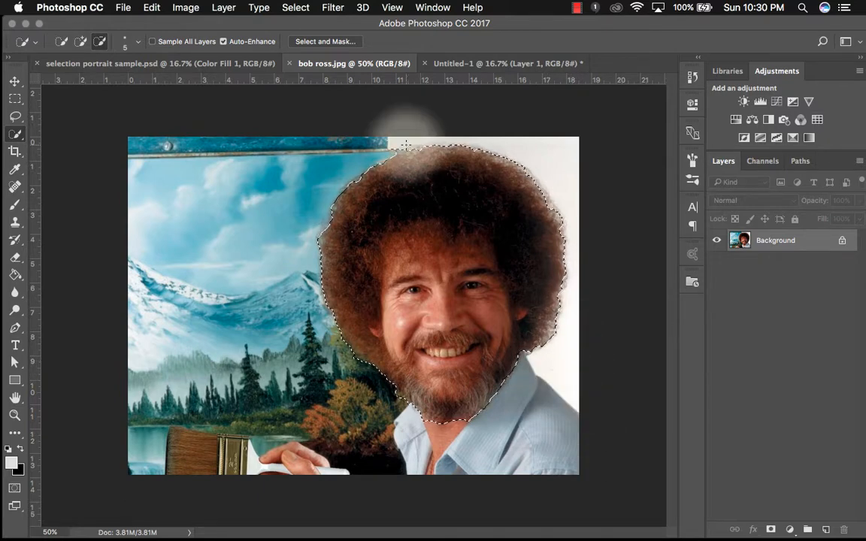
# - Open Select and Mask and brush a small area beside the right cheek into the selection
pyautogui.click(338, 44)
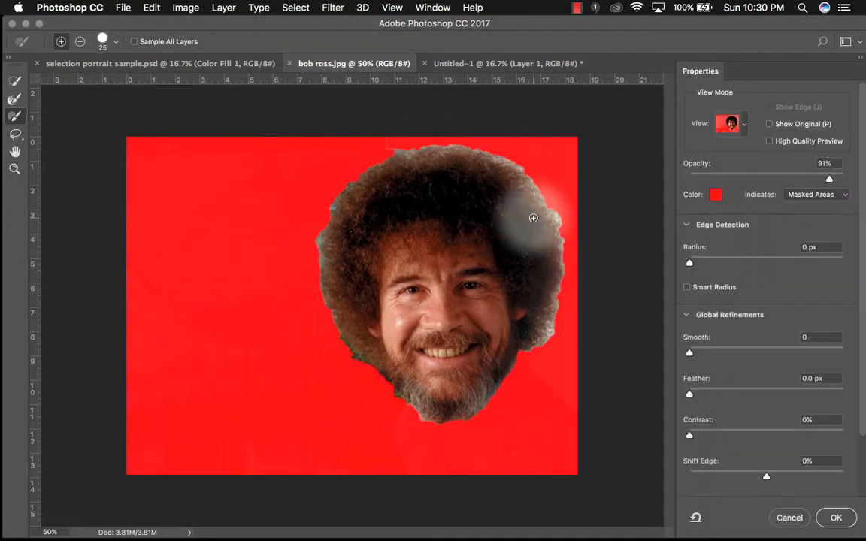
pyautogui.press('super+equal')
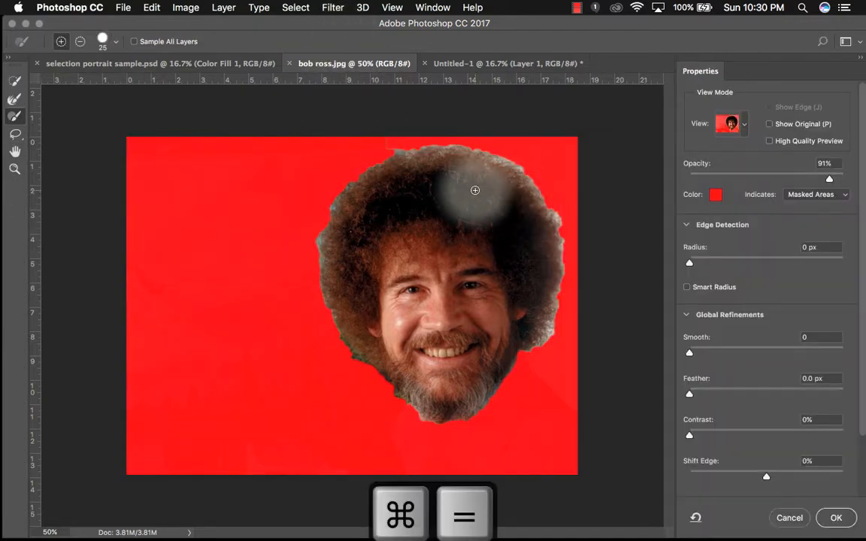
pyautogui.press('super+equal')
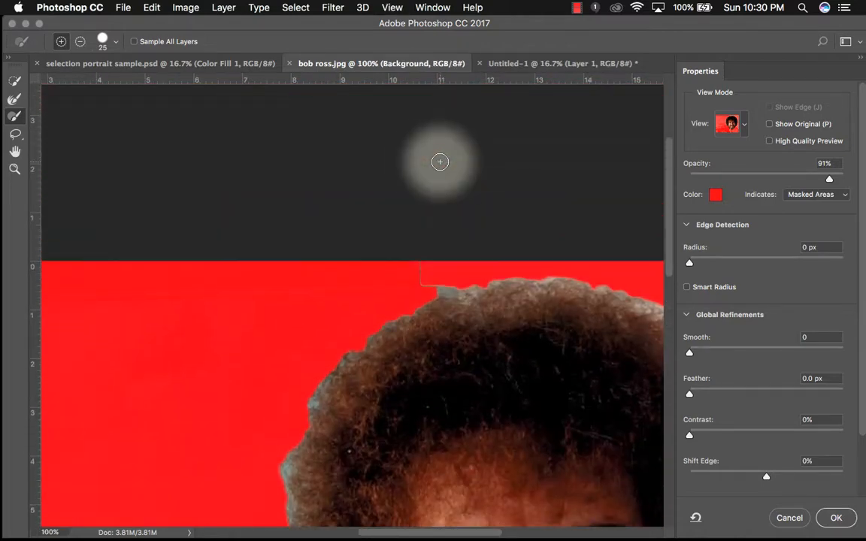
pyautogui.hscroll(5, 440, 162)
pyautogui.scroll(-3, 440, 161)
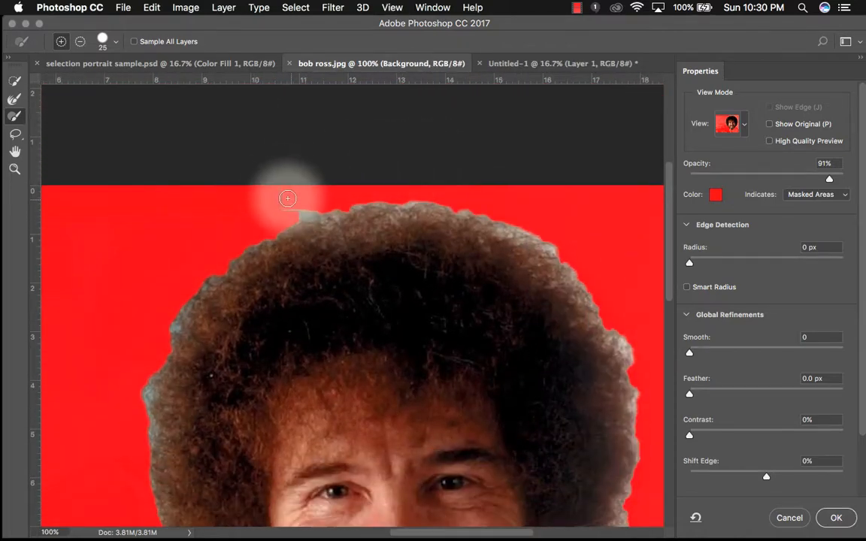
pyautogui.scroll(-5, 288, 198)
pyautogui.hscroll(2, 288, 199)
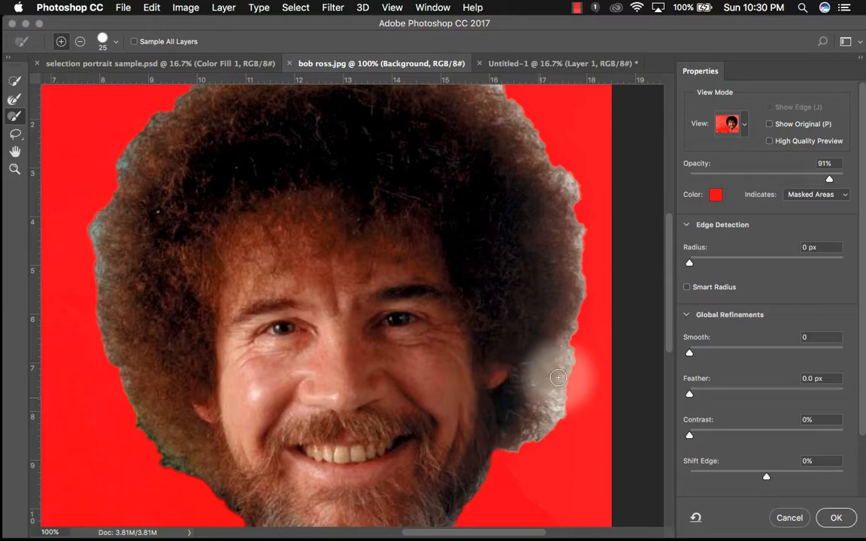
pyautogui.moveTo(558, 378)
pyautogui.mouseDown()
pyautogui.moveTo(578, 194)
pyautogui.moveTo(569, 182)
pyautogui.moveTo(573, 381)
pyautogui.moveTo(537, 422)
pyautogui.moveTo(570, 384)
pyautogui.mouseUp()
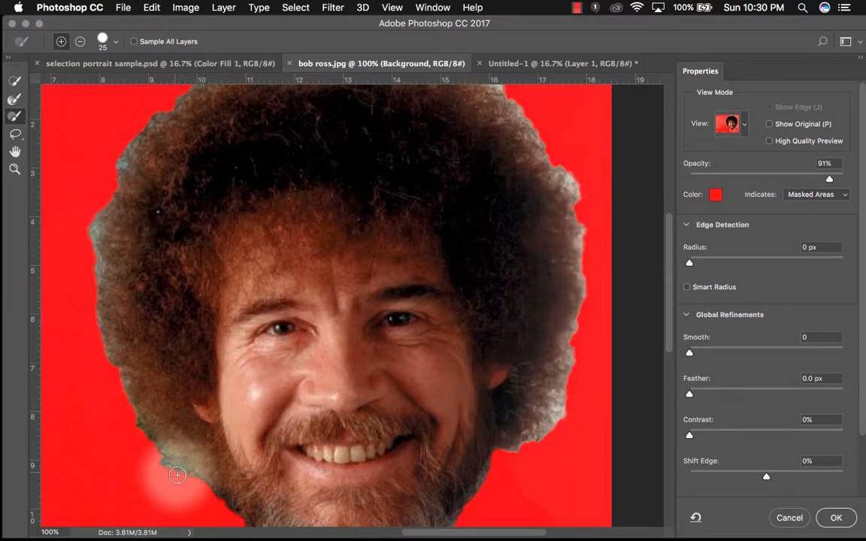
# - Set the Overlay view mode's opacity to 68%
pyautogui.scroll(-8, 150, 406)
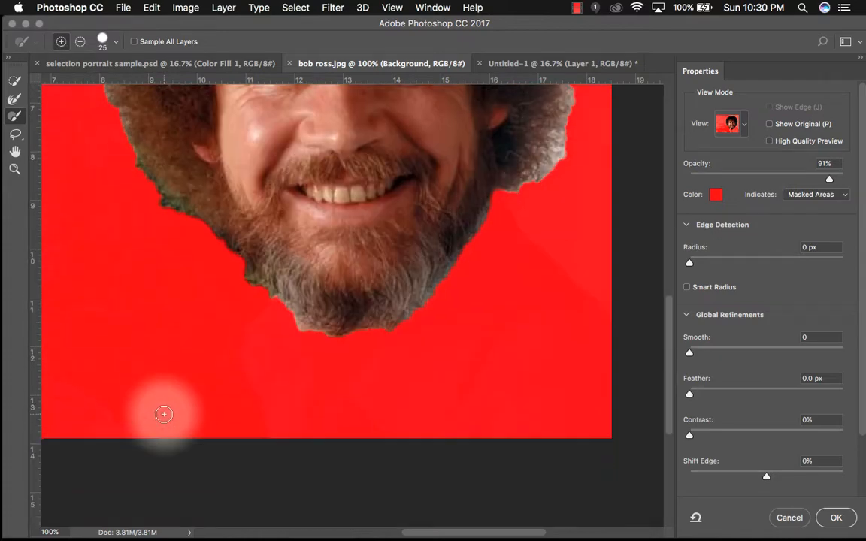
pyautogui.scroll(10, 164, 415)
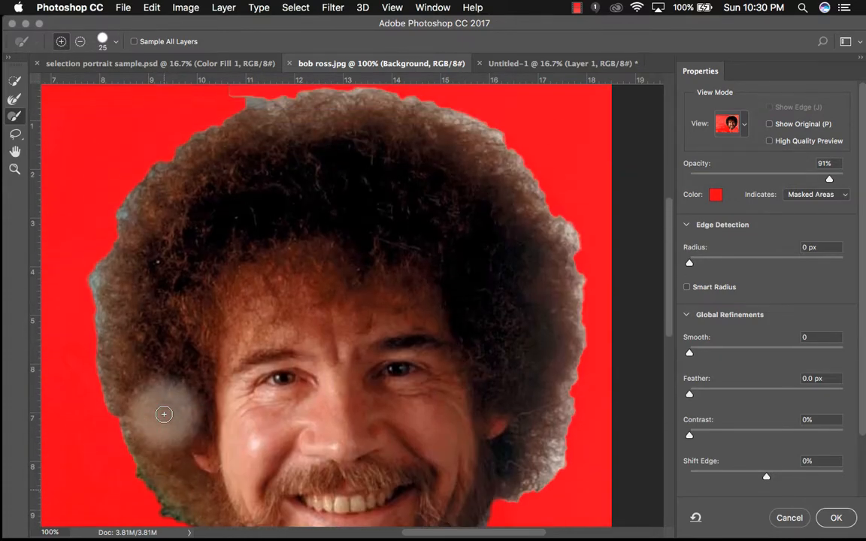
pyautogui.scroll(3, 164, 414)
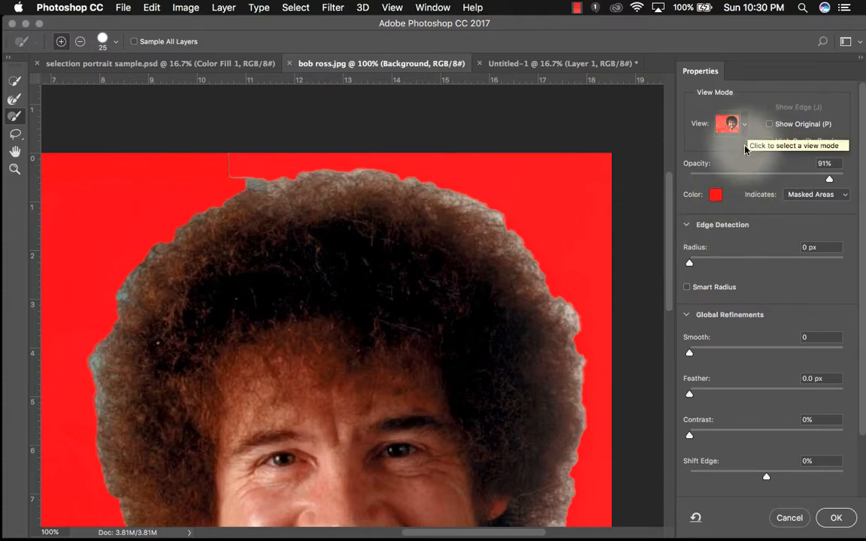
pyautogui.click(746, 127)
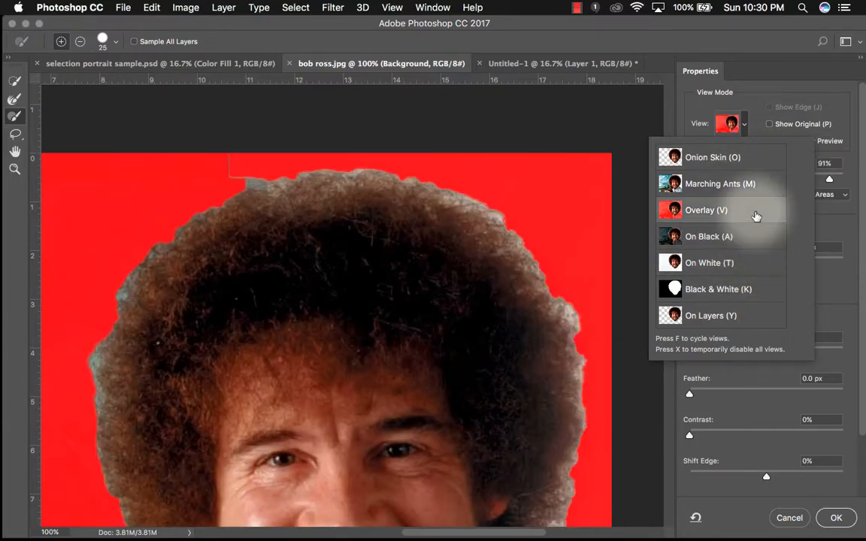
pyautogui.click(773, 82)
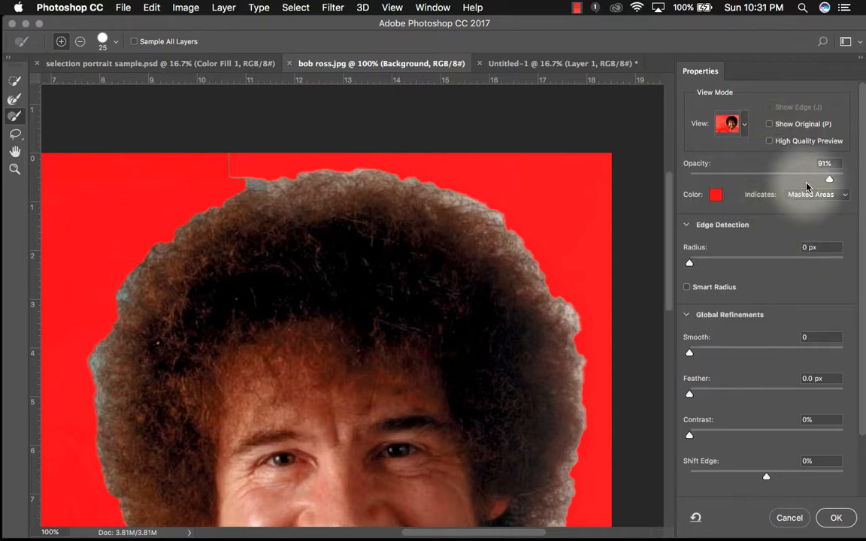
pyautogui.moveTo(830, 182); pyautogui.dragTo(795, 179)
# - Try enabling Smart Radius with a small edge-detection radius
pyautogui.scroll(-2, 733, 297)
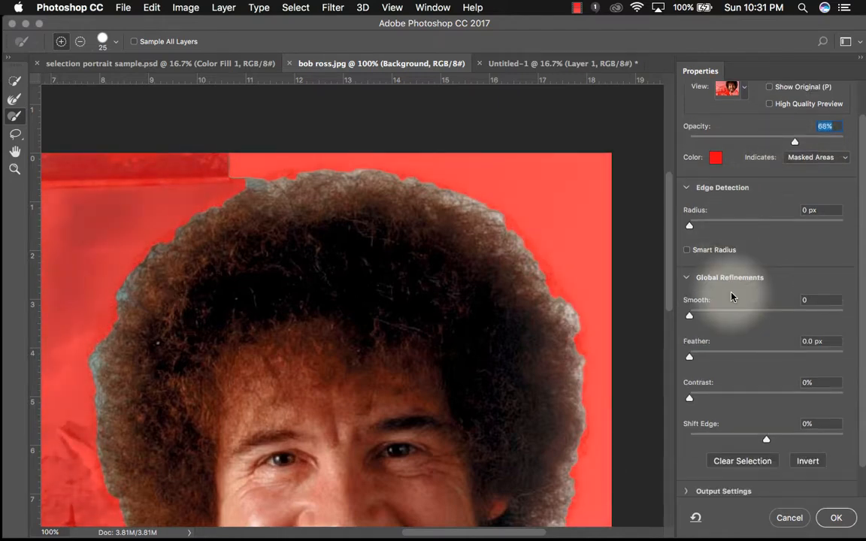
pyautogui.moveTo(668, 239)
pyautogui.mouseDown()
pyautogui.moveTo(666, 339)
pyautogui.moveTo(670, 244)
pyautogui.mouseUp()
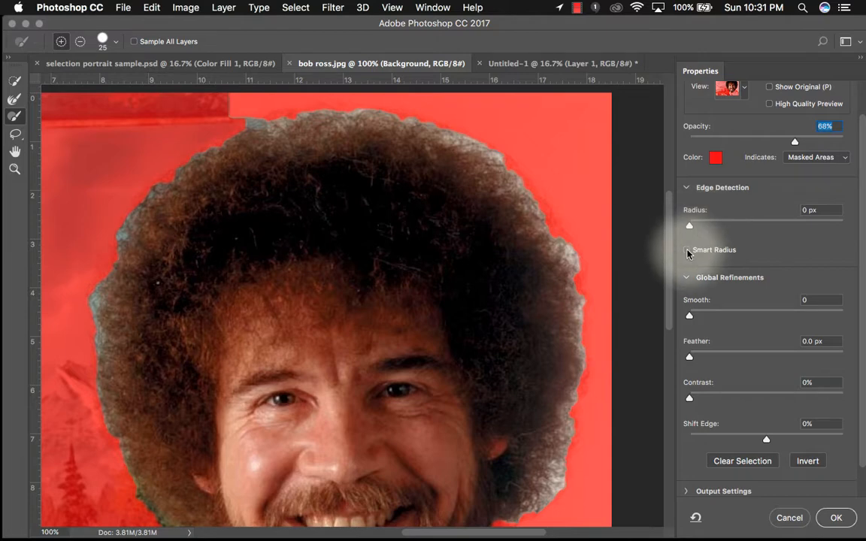
pyautogui.click(688, 250)
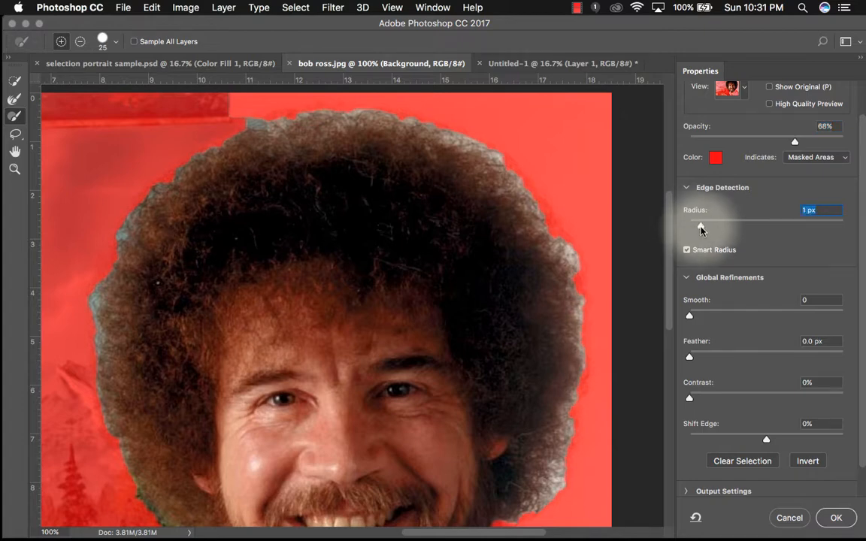
pyautogui.moveTo(702, 228)
pyautogui.mouseDown()
pyautogui.moveTo(723, 228)
pyautogui.moveTo(689, 227)
pyautogui.mouseUp()
pyautogui.click(687, 250)
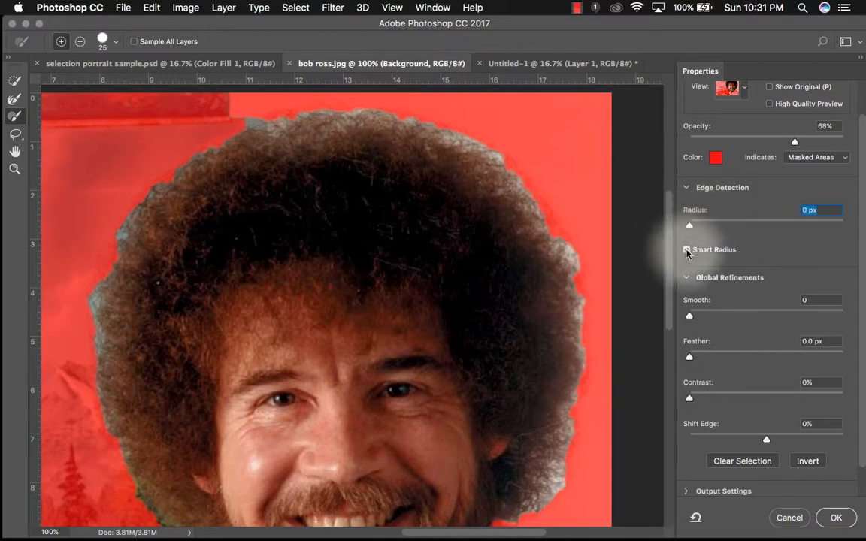
# - Examine the Quick Selection and Refine Edge Brush tools and their add and subtract modes
pyautogui.scroll(-3, 638, 290)
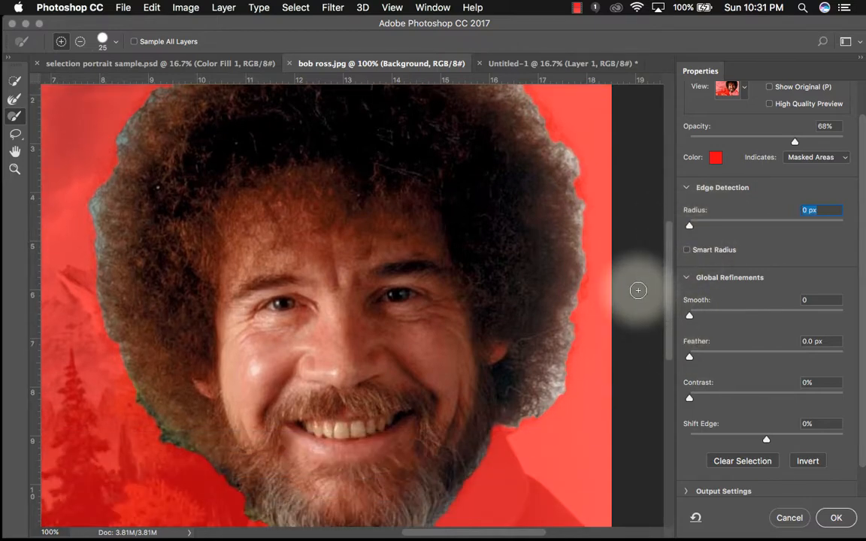
pyautogui.scroll(3, 638, 291)
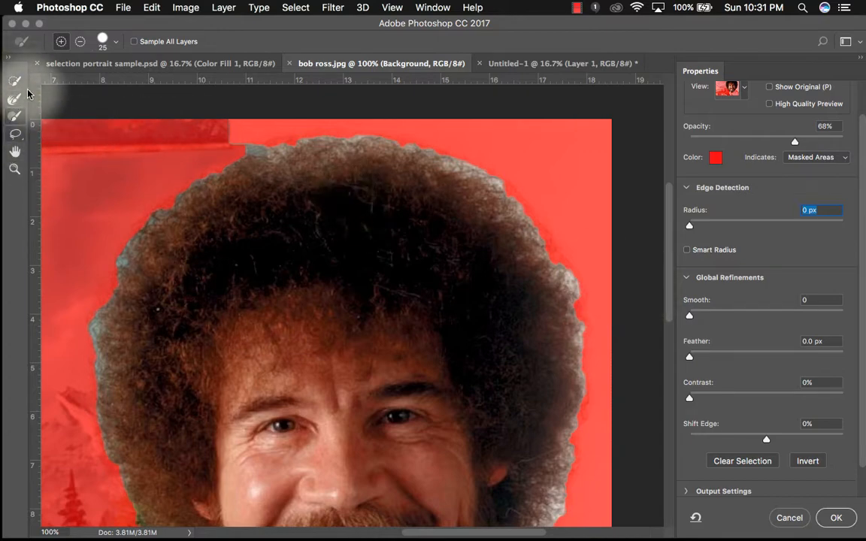
pyautogui.click(13, 80)
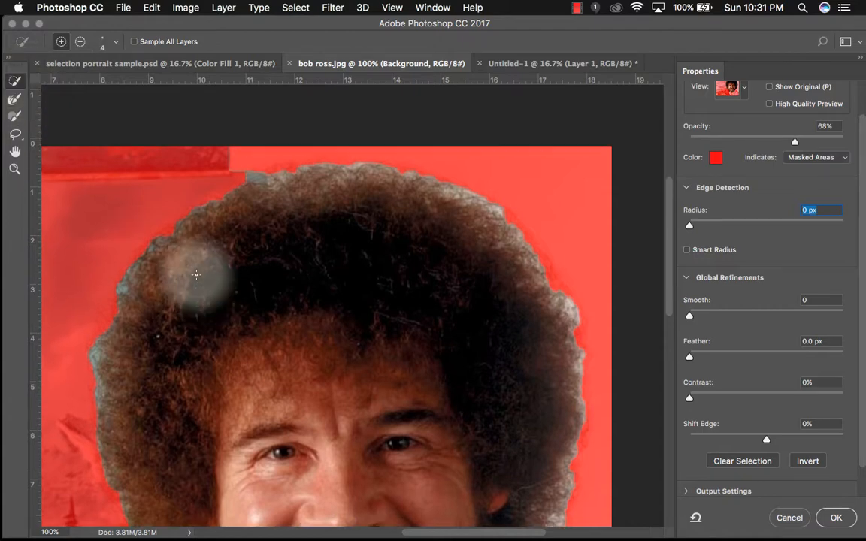
pyautogui.scroll(-10, 194, 275)
pyautogui.scroll(5, 197, 274)
pyautogui.hscroll(-4, 197, 275)
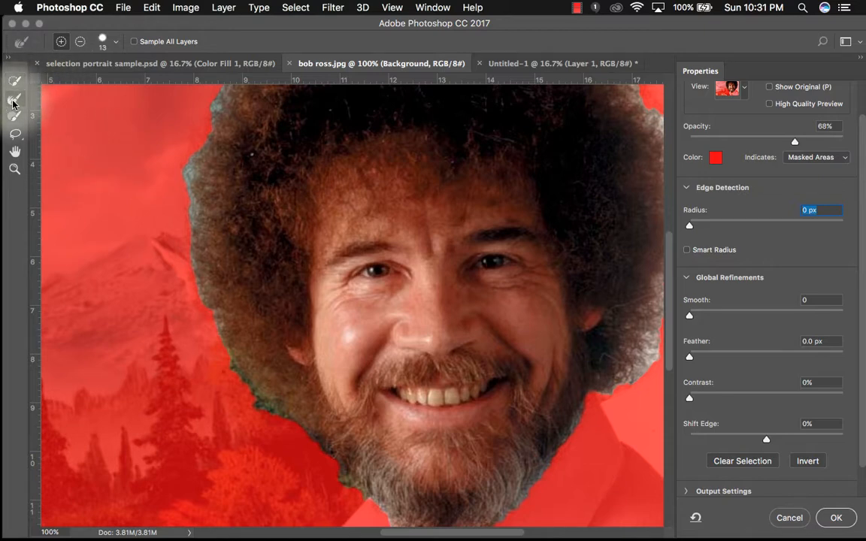
pyautogui.click(15, 100)
pyautogui.scroll(10, 190, 154)
pyautogui.hscroll(4, 190, 154)
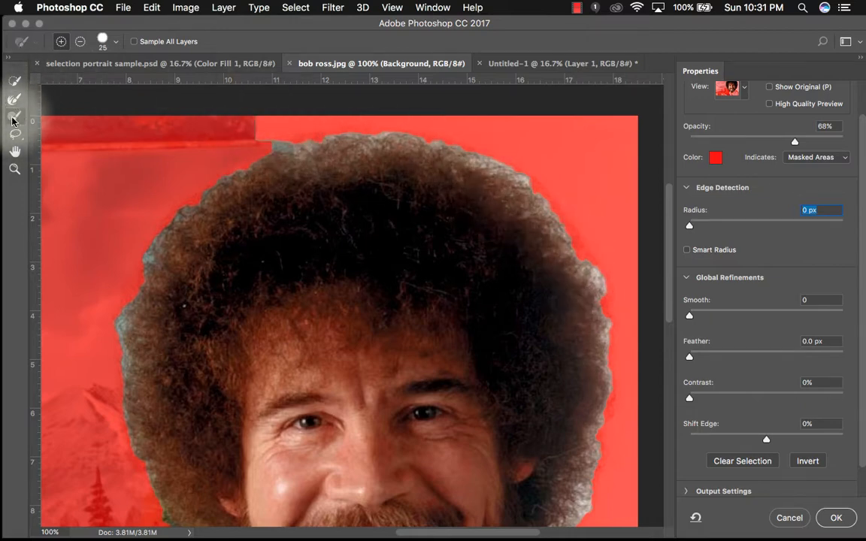
pyautogui.click(80, 42)
pyautogui.scroll(2, 134, 133)
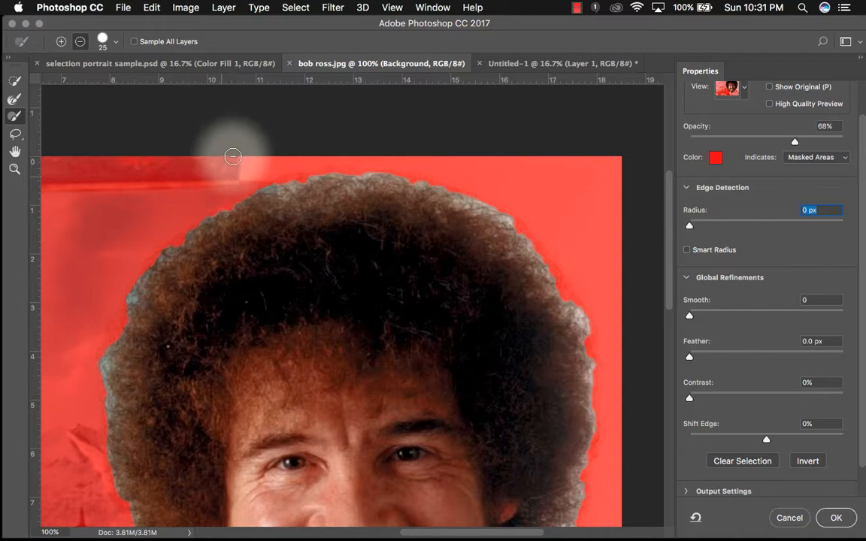
pyautogui.scroll(-5, 584, 242)
pyautogui.scroll(-3, 586, 245)
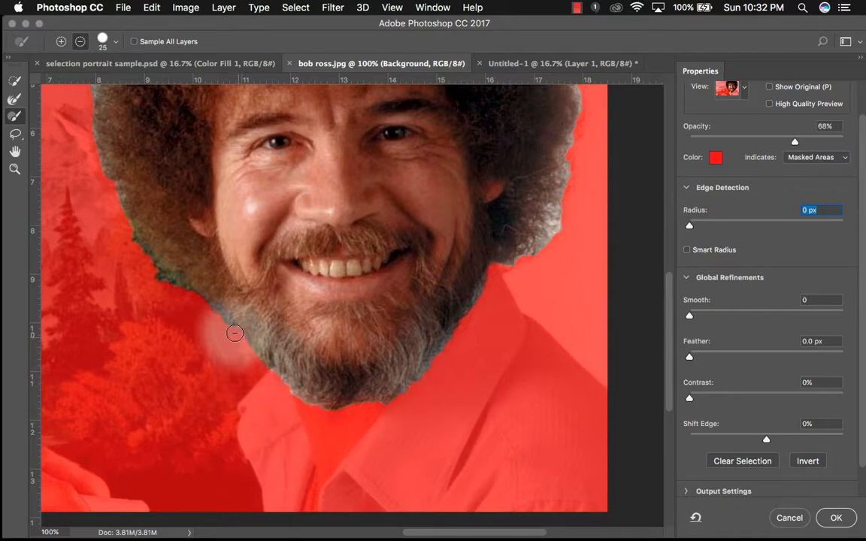
pyautogui.click(61, 42)
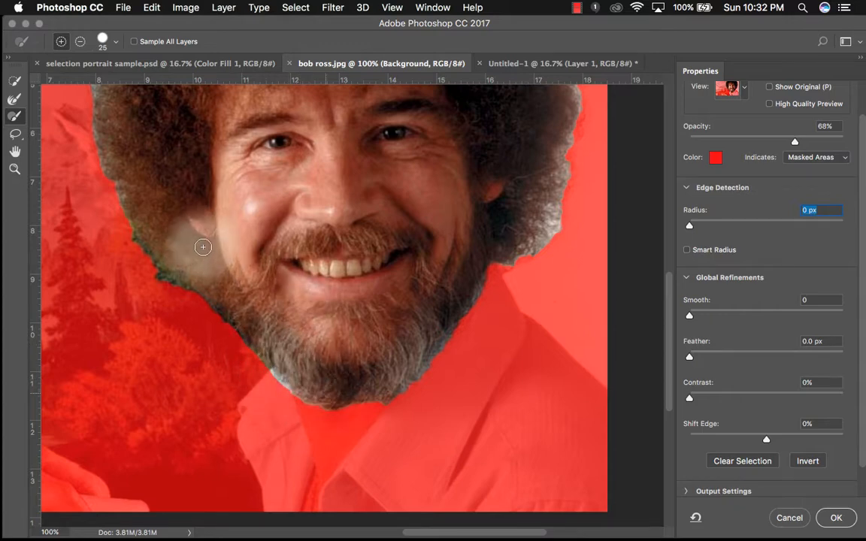
pyautogui.scroll(4, 202, 246)
pyautogui.hscroll(-2, 201, 246)
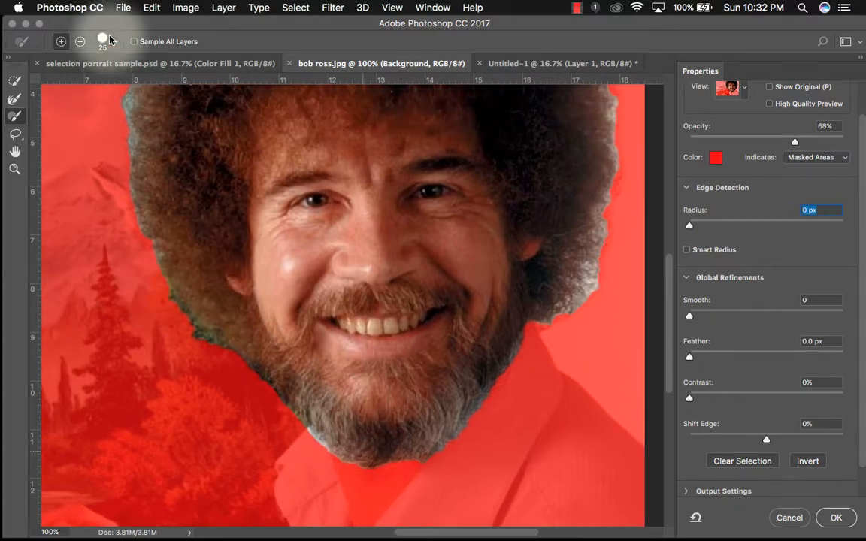
pyautogui.click(81, 41)
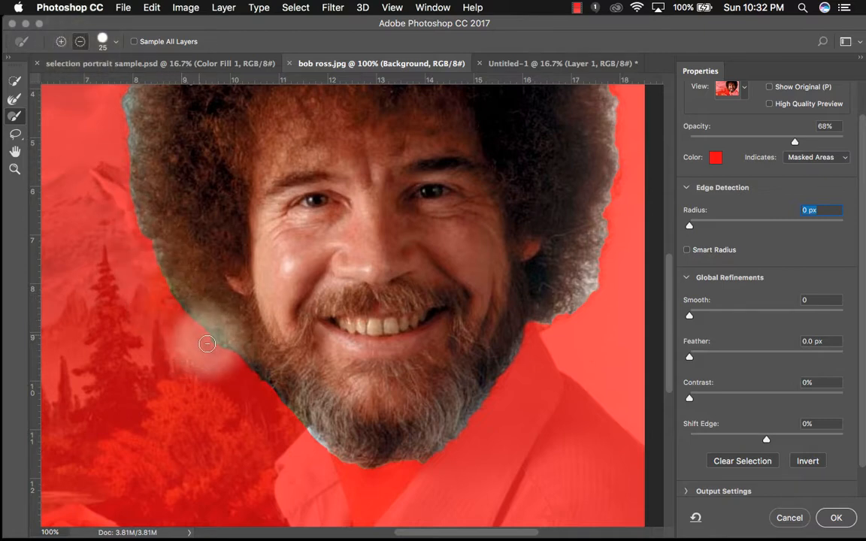
pyautogui.scroll(10, 194, 328)
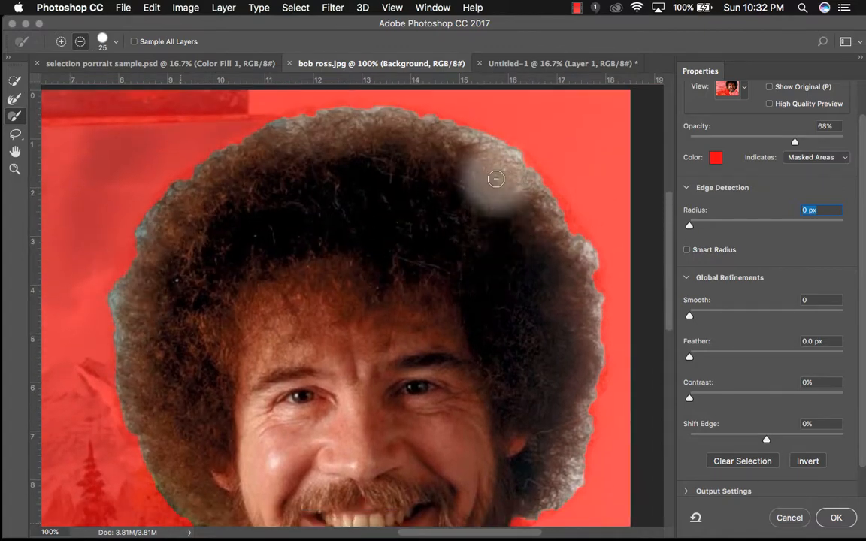
# - Refine the right edge of the hair with the Refine Edge Brush at 13 px
pyautogui.click(14, 98)
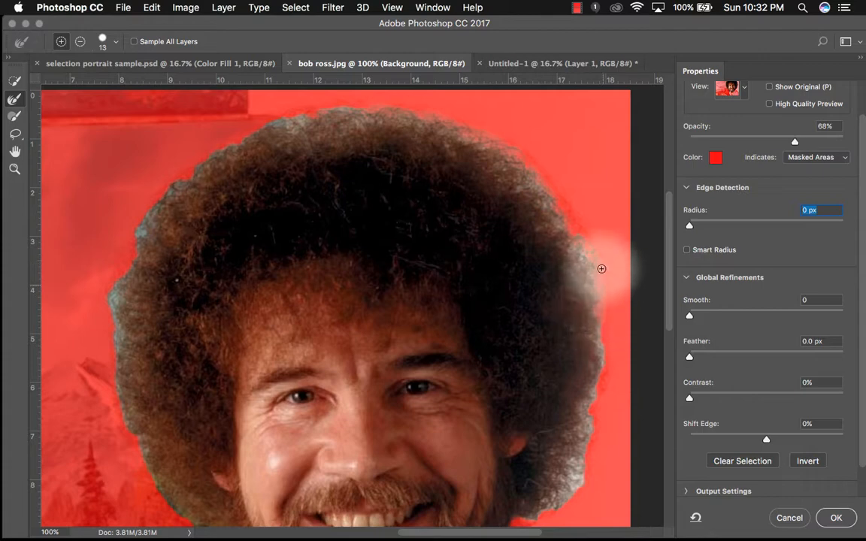
pyautogui.press('super+equal')
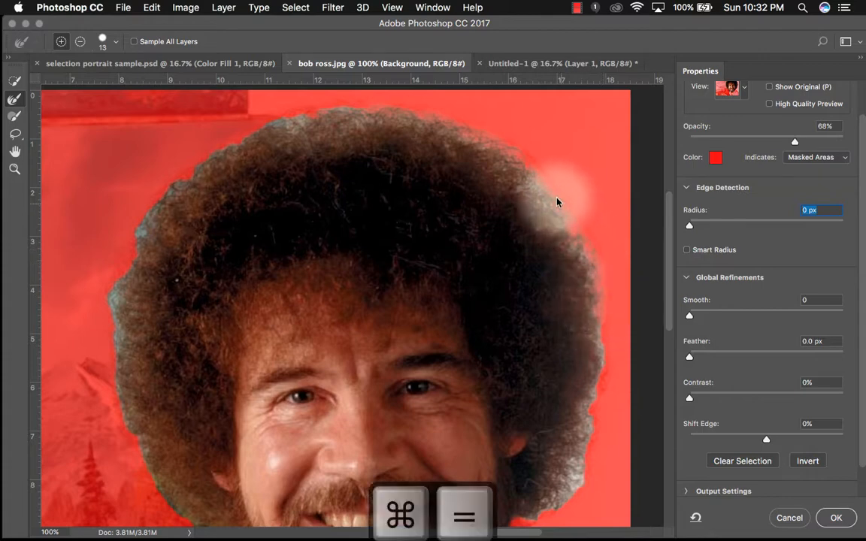
pyautogui.press('super+equal')
pyautogui.hscroll(6, 465, 163)
pyautogui.scroll(-2, 465, 163)
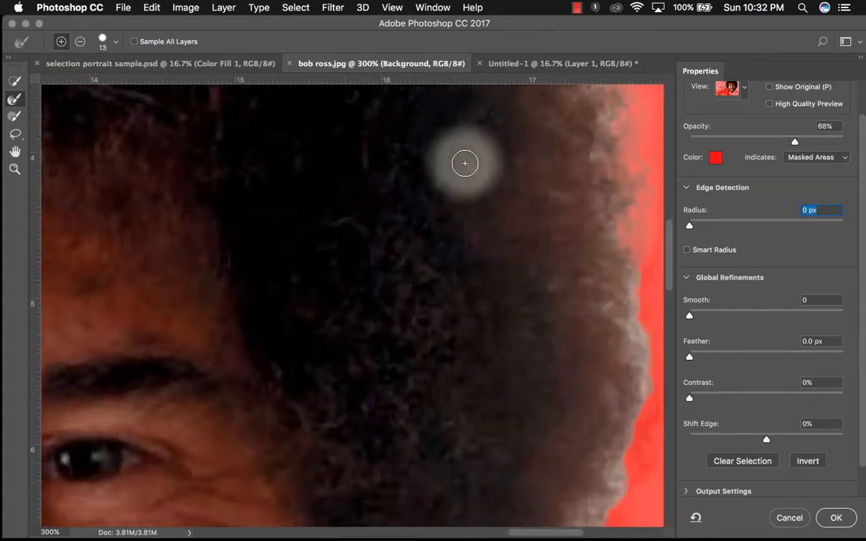
pyautogui.hscroll(6, 464, 163)
pyautogui.scroll(-2, 465, 163)
pyautogui.moveTo(470, 138)
pyautogui.mouseDown()
pyautogui.moveTo(479, 283)
pyautogui.moveTo(448, 447)
pyautogui.moveTo(479, 356)
pyautogui.moveTo(482, 302)
pyautogui.moveTo(439, 446)
pyautogui.moveTo(438, 478)
pyautogui.moveTo(442, 441)
pyautogui.moveTo(427, 488)
pyautogui.moveTo(437, 396)
pyautogui.mouseUp()
pyautogui.scroll(-7, 437, 397)
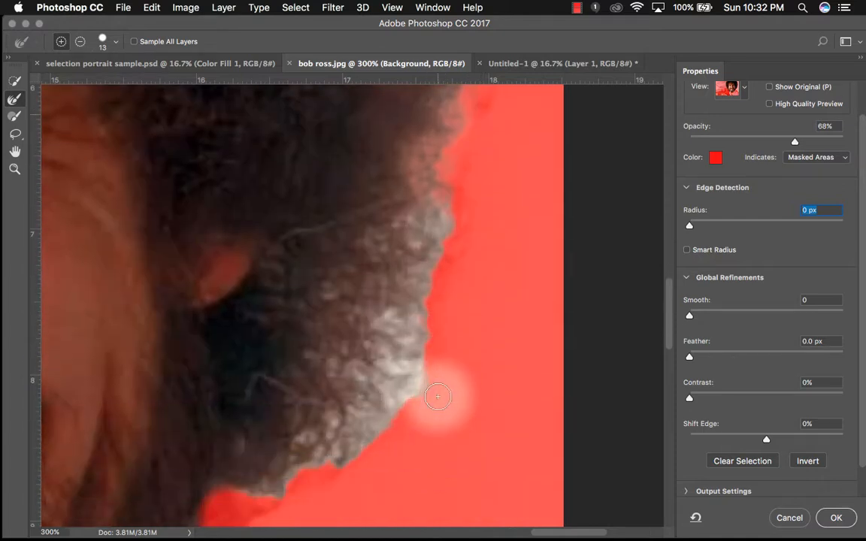
pyautogui.moveTo(423, 211)
pyautogui.mouseDown()
pyautogui.moveTo(435, 256)
pyautogui.moveTo(409, 308)
pyautogui.moveTo(422, 240)
pyautogui.moveTo(410, 288)
pyautogui.moveTo(411, 360)
pyautogui.moveTo(327, 455)
pyautogui.moveTo(284, 481)
pyautogui.moveTo(238, 485)
pyautogui.moveTo(312, 458)
pyautogui.moveTo(383, 352)
pyautogui.moveTo(385, 382)
pyautogui.moveTo(347, 438)
pyautogui.moveTo(415, 373)
pyautogui.moveTo(414, 383)
pyautogui.moveTo(374, 403)
pyautogui.moveTo(381, 354)
pyautogui.moveTo(403, 321)
pyautogui.moveTo(394, 314)
pyautogui.moveTo(301, 435)
pyautogui.moveTo(384, 301)
pyautogui.moveTo(296, 404)
pyautogui.moveTo(380, 338)
pyautogui.moveTo(403, 297)
pyautogui.moveTo(377, 419)
pyautogui.moveTo(385, 411)
pyautogui.moveTo(319, 483)
pyautogui.moveTo(409, 377)
pyautogui.mouseUp()
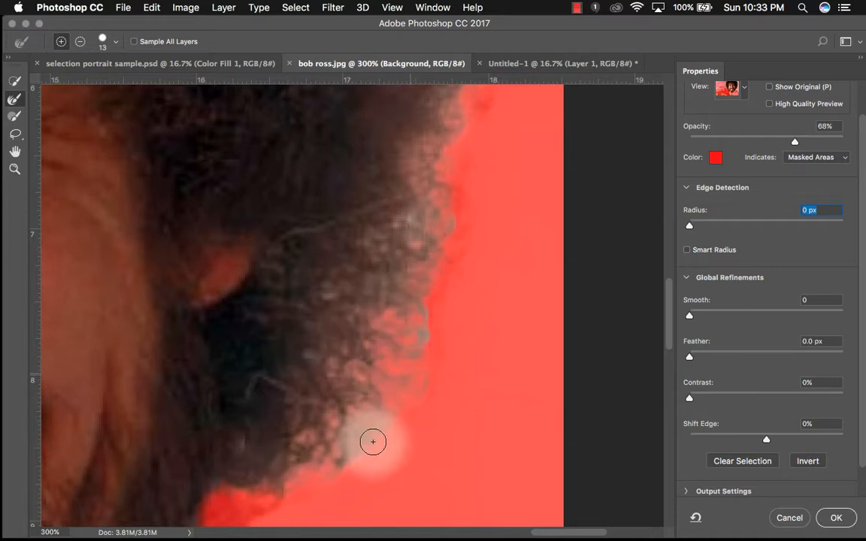
# - Refine the lower right edge of the hair and beard where it meets the shirt
pyautogui.scroll(-8, 369, 444)
pyautogui.hscroll(-2, 369, 444)
pyautogui.moveTo(368, 444)
pyautogui.mouseDown()
pyautogui.moveTo(335, 373)
pyautogui.moveTo(261, 328)
pyautogui.moveTo(255, 257)
pyautogui.moveTo(200, 357)
pyautogui.moveTo(127, 460)
pyautogui.mouseUp()
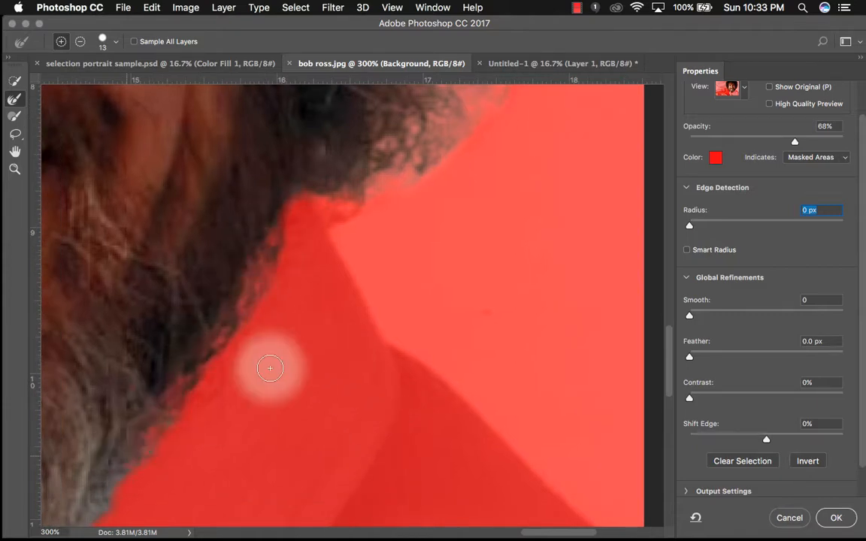
pyautogui.scroll(-8, 297, 355)
pyautogui.hscroll(-8, 298, 355)
pyautogui.moveTo(371, 180)
pyautogui.mouseDown()
pyautogui.moveTo(423, 158)
pyautogui.moveTo(282, 330)
pyautogui.moveTo(242, 362)
pyautogui.moveTo(292, 330)
pyautogui.moveTo(362, 247)
pyautogui.moveTo(210, 373)
pyautogui.moveTo(273, 245)
pyautogui.moveTo(260, 246)
pyautogui.moveTo(340, 313)
pyautogui.moveTo(447, 364)
pyautogui.moveTo(297, 307)
pyautogui.moveTo(294, 396)
pyautogui.moveTo(276, 438)
pyautogui.moveTo(295, 477)
pyautogui.moveTo(198, 376)
pyautogui.moveTo(128, 326)
pyautogui.moveTo(74, 260)
pyautogui.mouseUp()
# - Refine the lower left edge of the beard with the Refine Edge Brush
pyautogui.hscroll(-10, 203, 370)
pyautogui.scroll(10, 295, 305)
pyautogui.hscroll(-4, 295, 305)
pyautogui.hscroll(-10, 75, 260)
pyautogui.scroll(2, 74, 261)
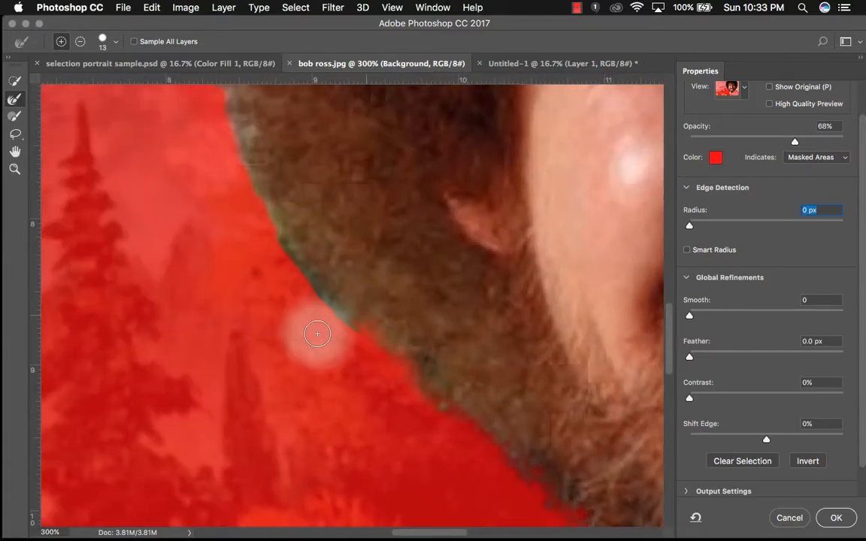
pyautogui.moveTo(377, 331)
pyautogui.mouseDown()
pyautogui.moveTo(320, 276)
pyautogui.moveTo(274, 198)
pyautogui.moveTo(261, 132)
pyautogui.moveTo(285, 232)
pyautogui.moveTo(305, 264)
pyautogui.mouseUp()
# - Refine the left edge of the hair beside the face with the Refine Edge Brush
pyautogui.scroll(10, 338, 157)
pyautogui.rightClick(277, 405)
pyautogui.scroll(-5, 276, 406)
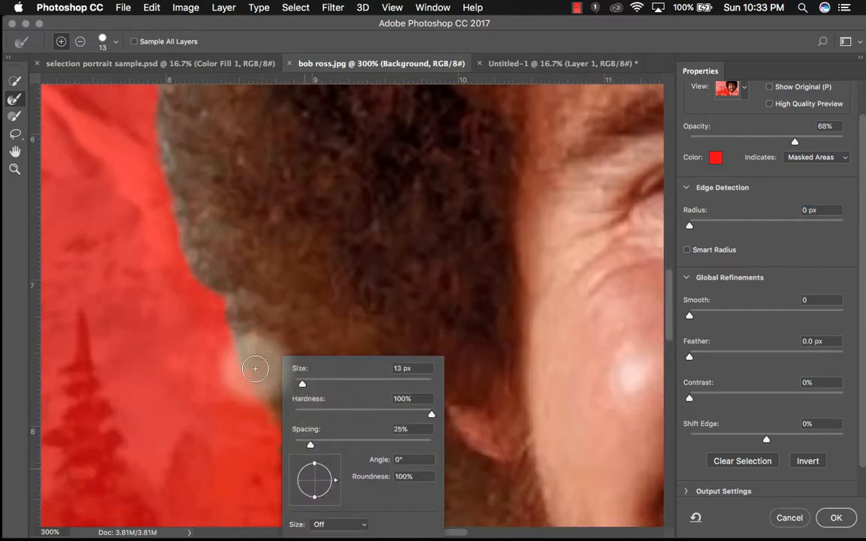
pyautogui.click(250, 366)
pyautogui.moveTo(233, 302)
pyautogui.mouseDown()
pyautogui.moveTo(197, 270)
pyautogui.moveTo(179, 167)
pyautogui.moveTo(208, 280)
pyautogui.moveTo(256, 316)
pyautogui.mouseUp()
pyautogui.scroll(10, 256, 316)
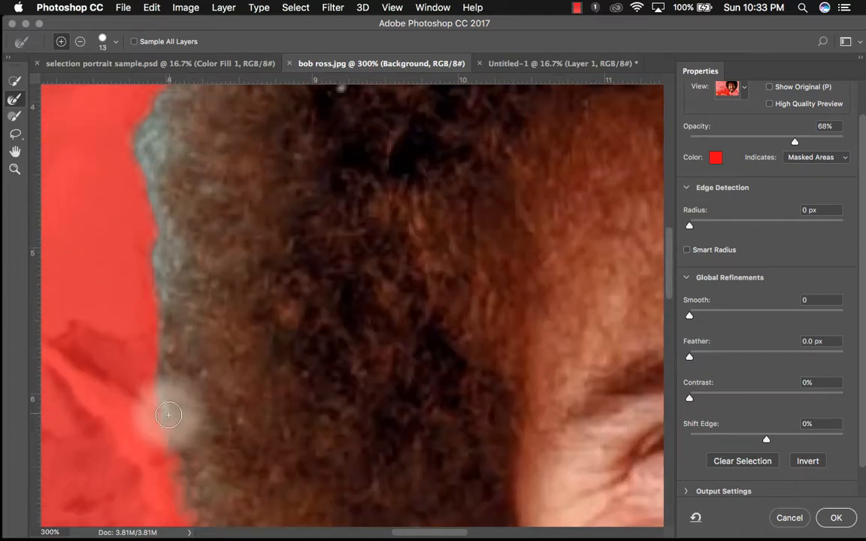
# - Refine the upper left and top edges of the hair with the Refine Edge Brush
pyautogui.moveTo(167, 414)
pyautogui.mouseDown()
pyautogui.moveTo(174, 272)
pyautogui.moveTo(153, 294)
pyautogui.mouseUp()
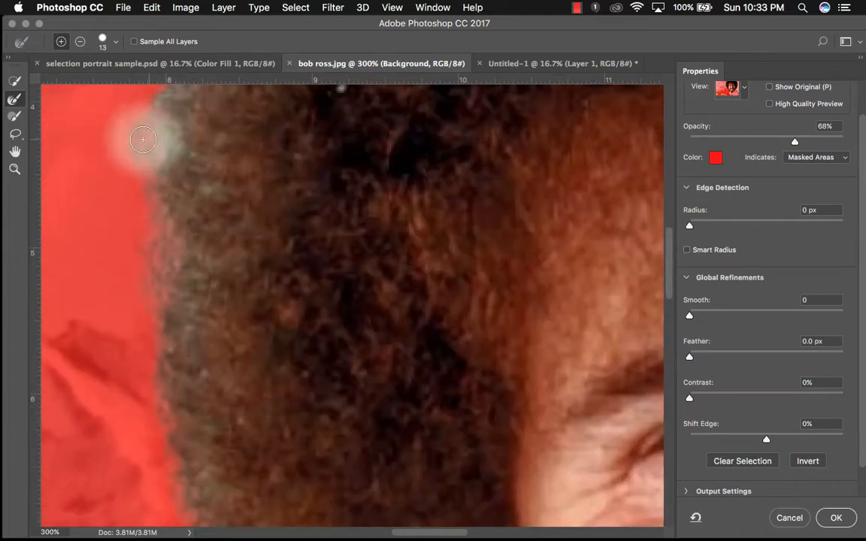
pyautogui.scroll(8, 211, 133)
pyautogui.moveTo(116, 457)
pyautogui.mouseDown()
pyautogui.moveTo(125, 418)
pyautogui.moveTo(198, 316)
pyautogui.moveTo(143, 395)
pyautogui.moveTo(198, 297)
pyautogui.moveTo(185, 340)
pyautogui.moveTo(139, 379)
pyautogui.moveTo(181, 284)
pyautogui.moveTo(157, 335)
pyautogui.moveTo(205, 340)
pyautogui.moveTo(219, 224)
pyautogui.moveTo(268, 148)
pyautogui.moveTo(223, 267)
pyautogui.moveTo(218, 248)
pyautogui.moveTo(341, 105)
pyautogui.moveTo(226, 217)
pyautogui.moveTo(293, 150)
pyautogui.moveTo(224, 250)
pyautogui.moveTo(263, 180)
pyautogui.moveTo(324, 160)
pyautogui.mouseUp()
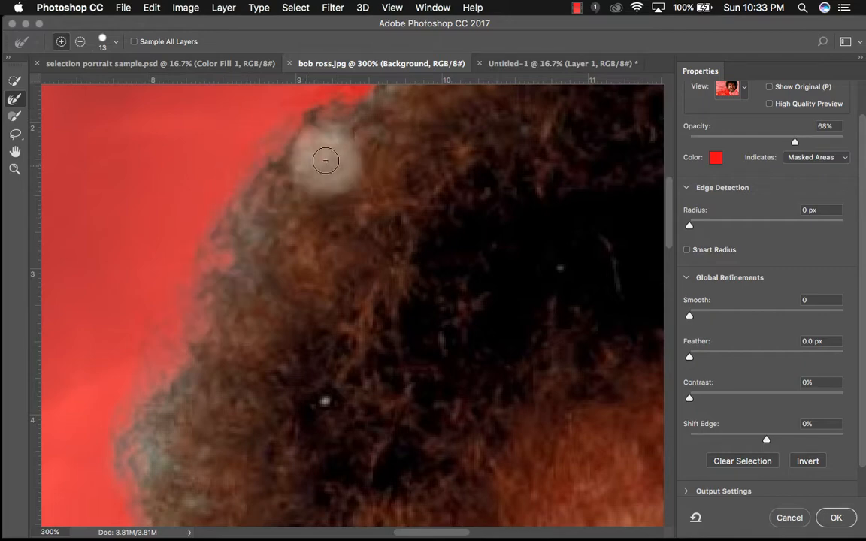
pyautogui.scroll(5, 326, 160)
pyautogui.hscroll(4, 327, 160)
pyautogui.moveTo(246, 262)
pyautogui.mouseDown()
pyautogui.moveTo(278, 229)
pyautogui.moveTo(210, 283)
pyautogui.moveTo(322, 201)
pyautogui.moveTo(512, 114)
pyautogui.mouseUp()
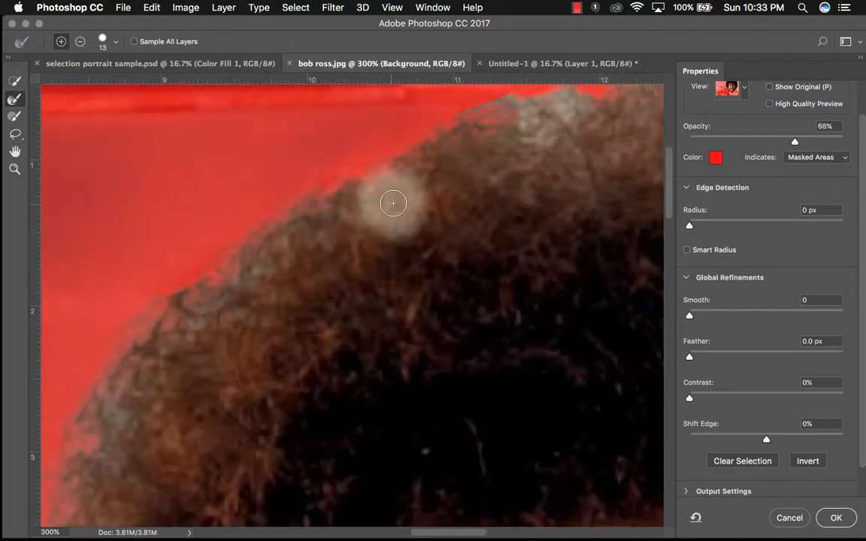
# - Refine the top right edge of the hair with the Refine Edge Brush
pyautogui.hscroll(5, 393, 200)
pyautogui.scroll(1, 392, 201)
pyautogui.moveTo(192, 174)
pyautogui.mouseDown()
pyautogui.moveTo(158, 148)
pyautogui.moveTo(284, 136)
pyautogui.moveTo(194, 157)
pyautogui.moveTo(403, 104)
pyautogui.moveTo(343, 103)
pyautogui.moveTo(439, 129)
pyautogui.moveTo(289, 141)
pyautogui.moveTo(448, 126)
pyautogui.moveTo(359, 148)
pyautogui.moveTo(433, 139)
pyautogui.moveTo(565, 361)
pyautogui.moveTo(625, 403)
pyautogui.moveTo(645, 296)
pyautogui.moveTo(624, 303)
pyautogui.moveTo(625, 324)
pyautogui.moveTo(620, 317)
pyautogui.moveTo(592, 360)
pyautogui.moveTo(615, 312)
pyautogui.moveTo(599, 327)
pyautogui.moveTo(612, 313)
pyautogui.moveTo(615, 345)
pyautogui.moveTo(656, 418)
pyautogui.mouseUp()
pyautogui.press('super+0')
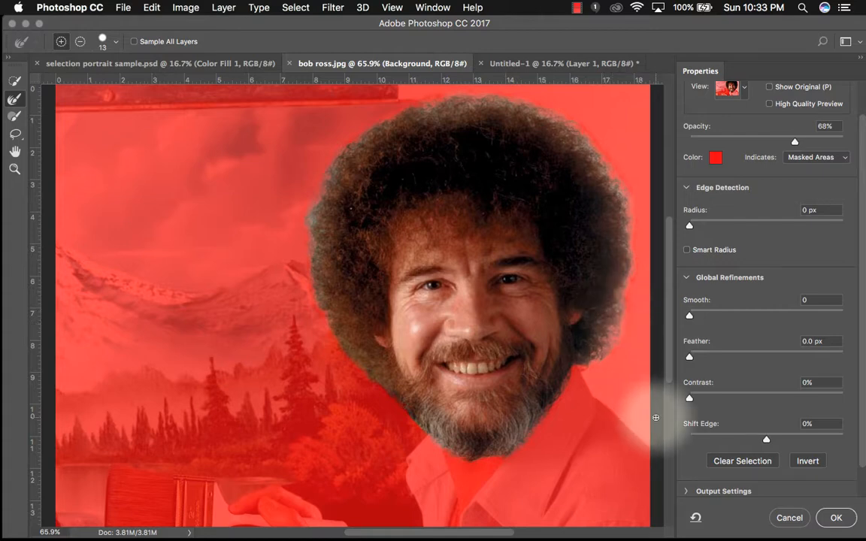
# - Brush along the edge where the beard meets the right shoulder to refine it
pyautogui.hscroll(4, 599, 414)
pyautogui.scroll(-1, 599, 414)
pyautogui.moveTo(599, 415)
pyautogui.mouseDown()
pyautogui.moveTo(453, 399)
pyautogui.moveTo(449, 437)
pyautogui.moveTo(422, 434)
pyautogui.moveTo(525, 400)
pyautogui.mouseUp()
pyautogui.hscroll(1, 525, 400)
pyautogui.scroll(1, 524, 400)
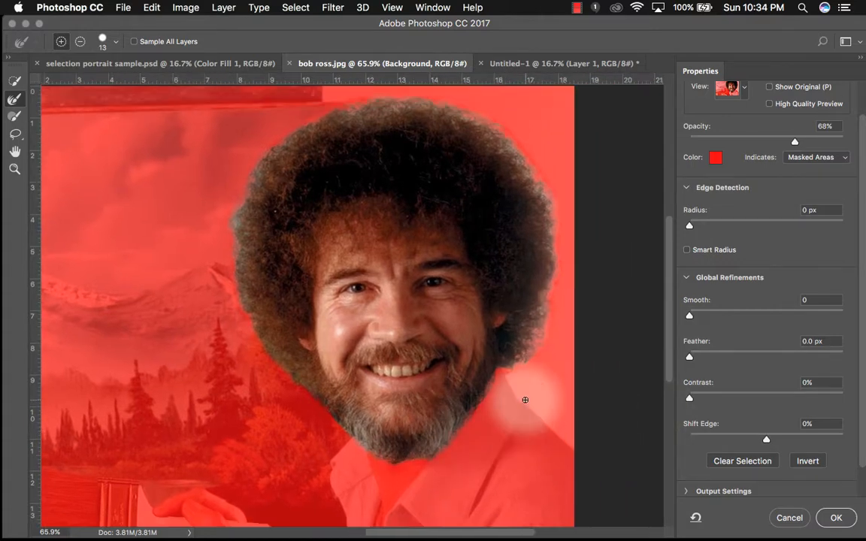
# - Keep the output set to Selection and apply the Select and Mask refinements
pyautogui.moveTo(863, 272); pyautogui.dragTo(862, 299)
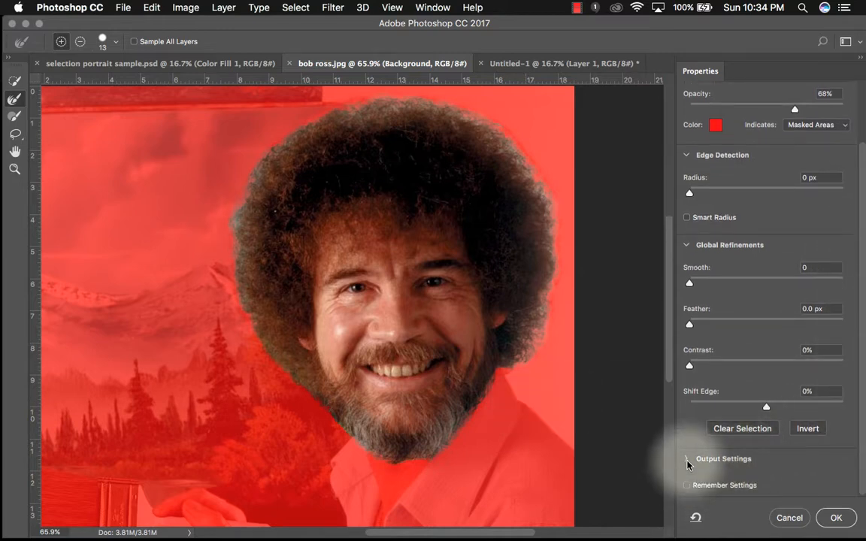
pyautogui.moveTo(862, 345); pyautogui.dragTo(863, 394)
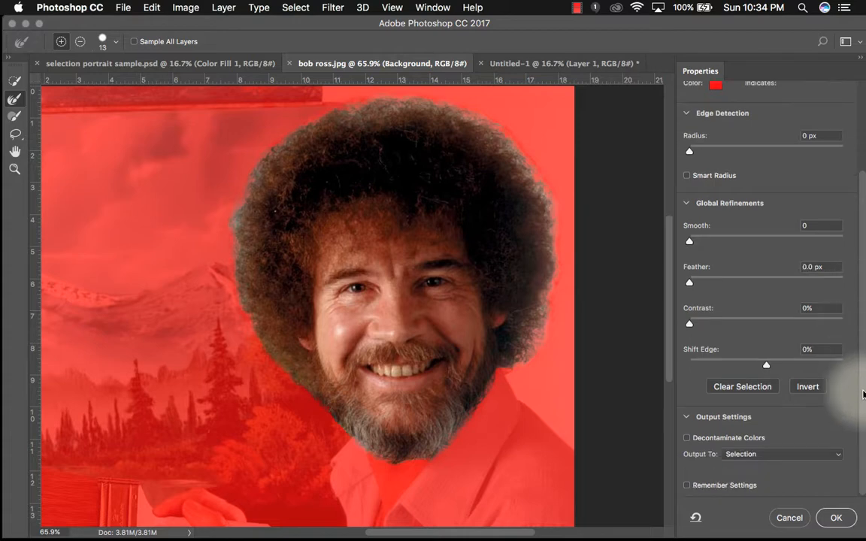
pyautogui.click(782, 455)
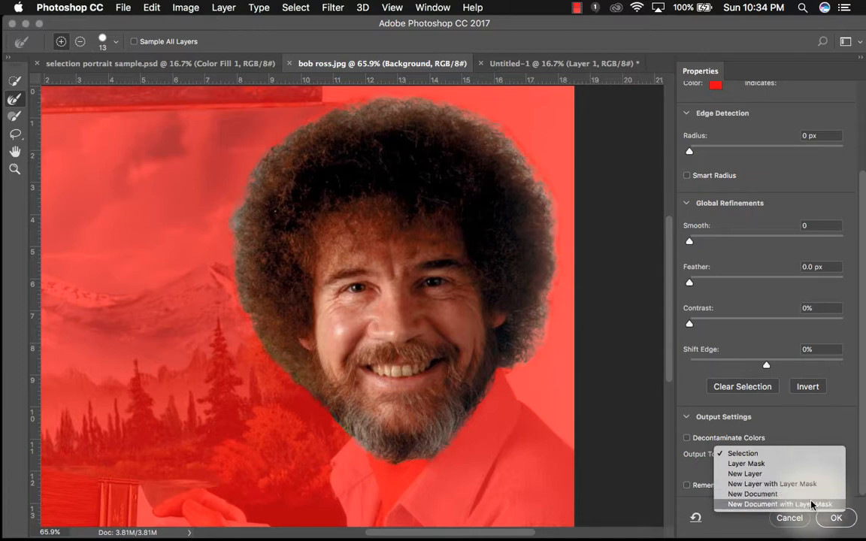
pyautogui.click(795, 460)
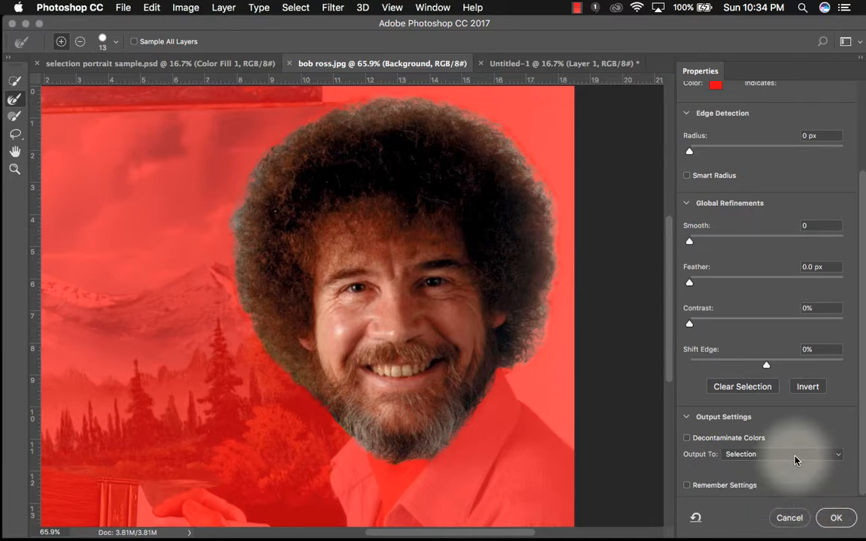
pyautogui.click(795, 458)
pyautogui.click(797, 454)
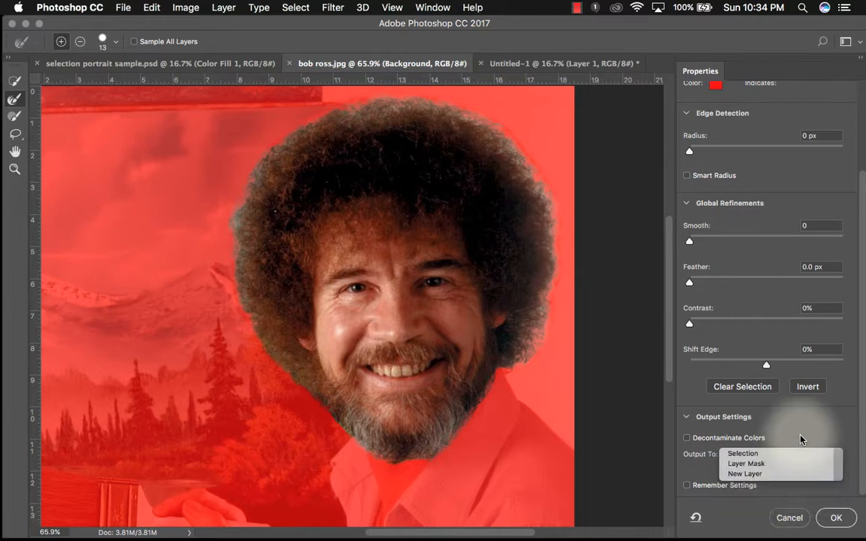
pyautogui.click(801, 453)
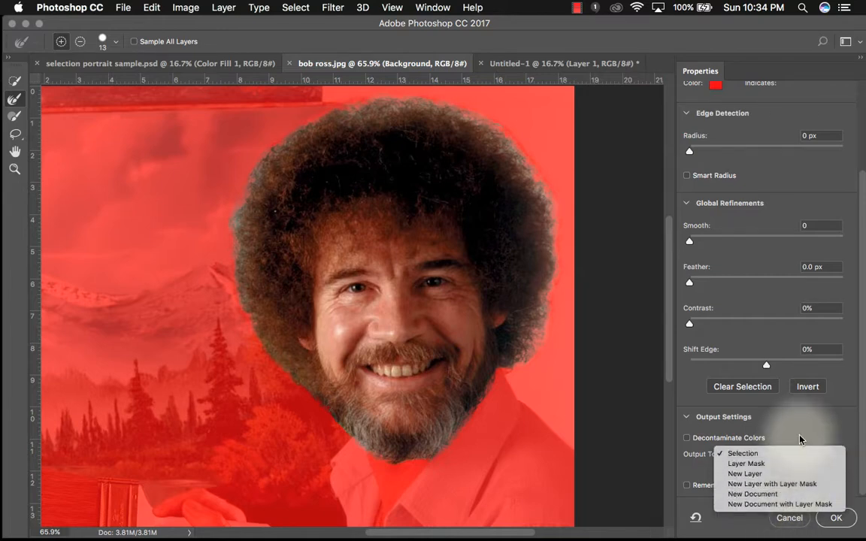
pyautogui.click(800, 440)
pyautogui.click(836, 518)
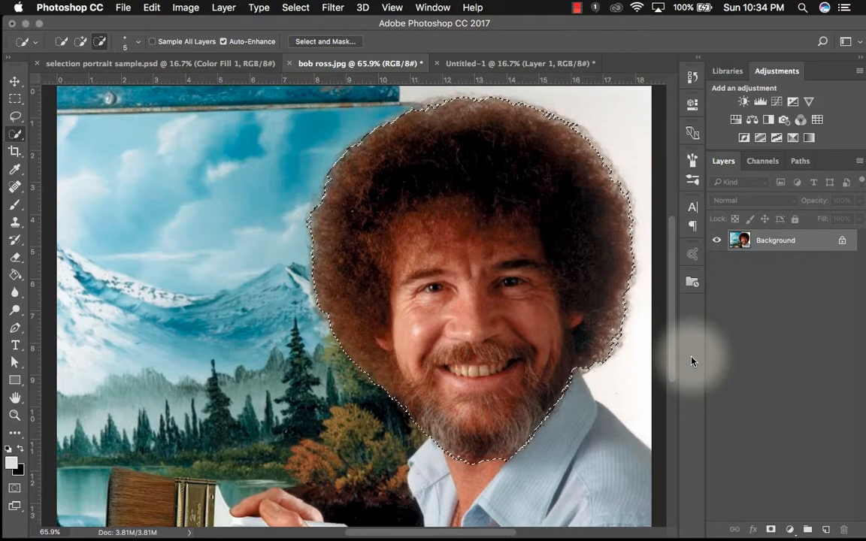
# - Save the current selection as a new channel named bob
pyautogui.click(300, 9)
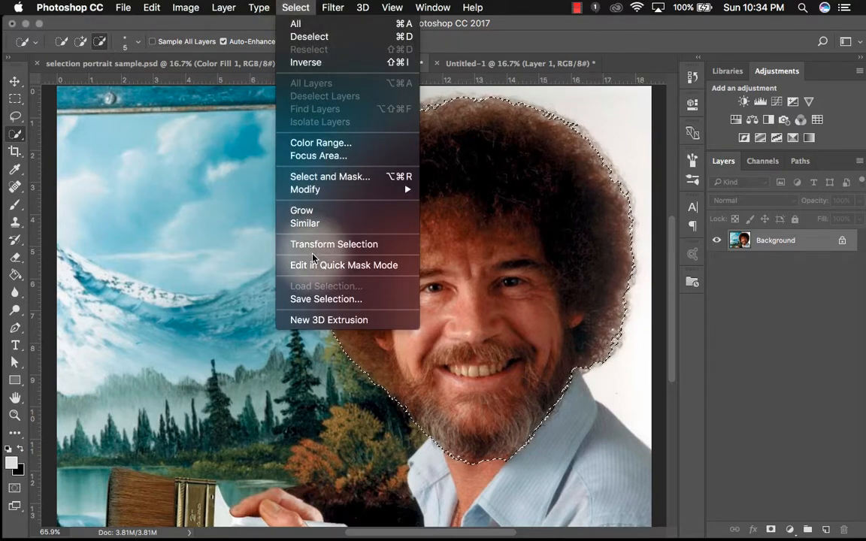
pyautogui.click(313, 301)
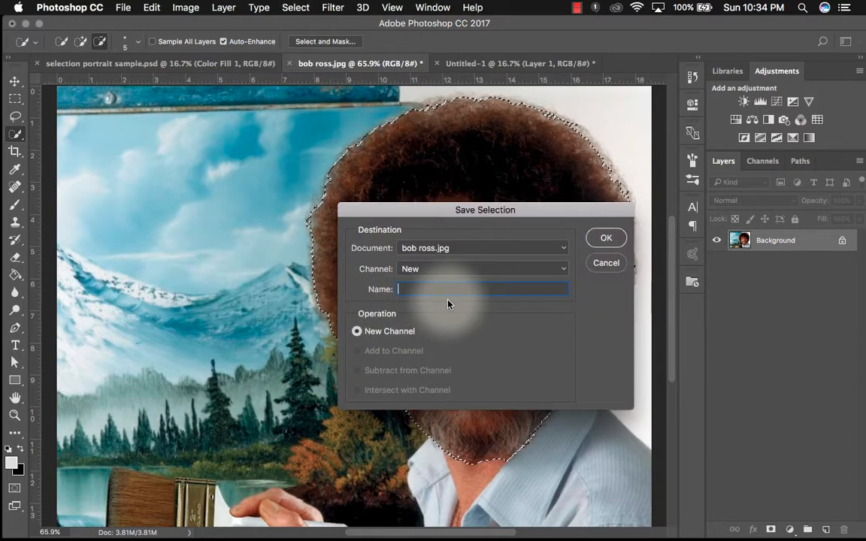
pyautogui.write('bob')
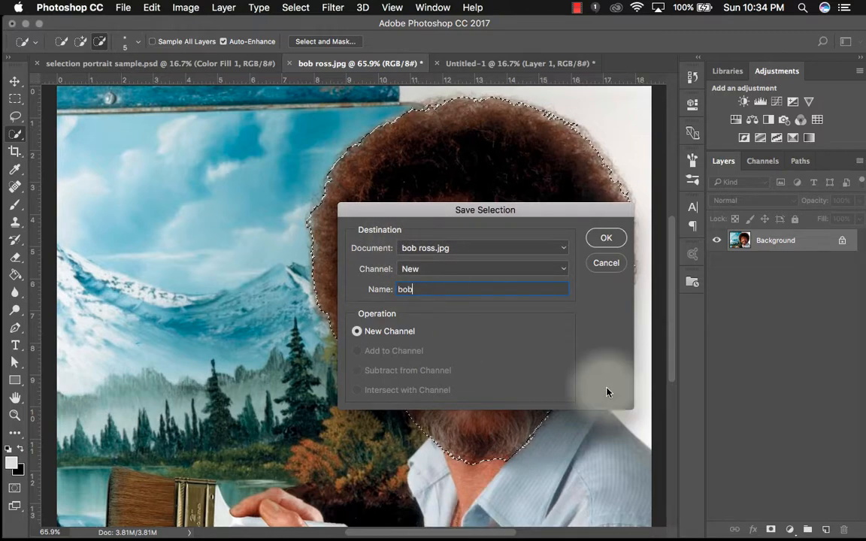
pyautogui.click(617, 240)
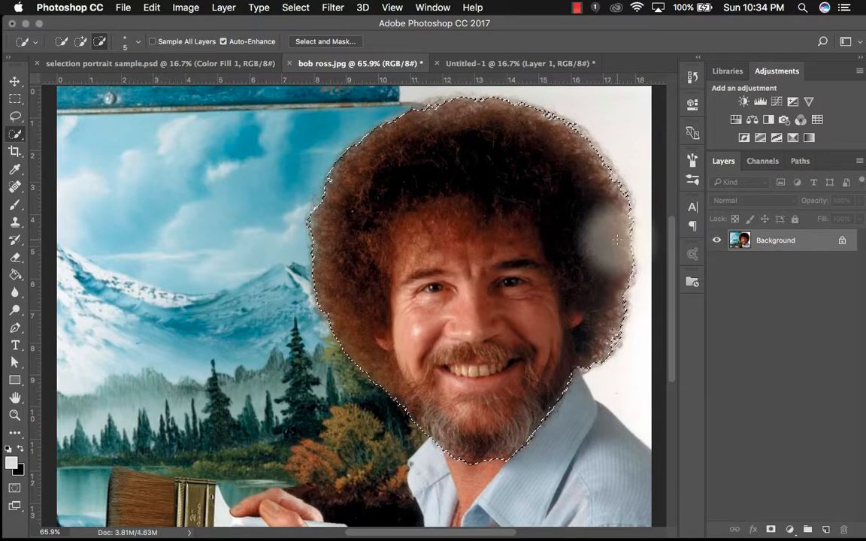
# - Save the document as bob ross.psd in Photoshop format with alpha channels
pyautogui.click(123, 7)
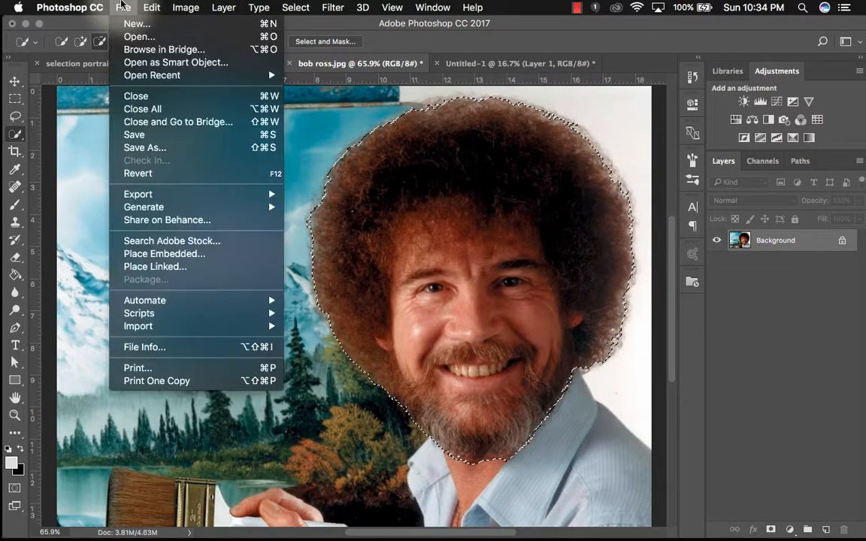
pyautogui.click(137, 135)
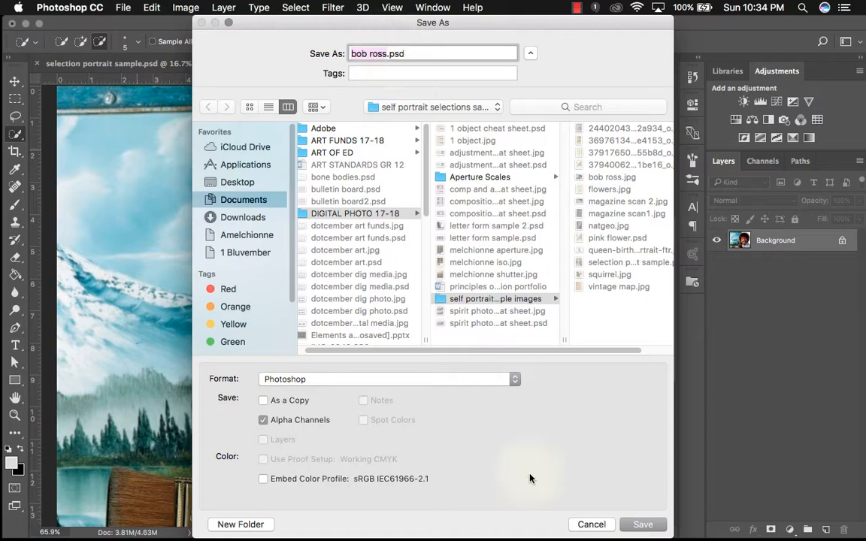
pyautogui.click(645, 527)
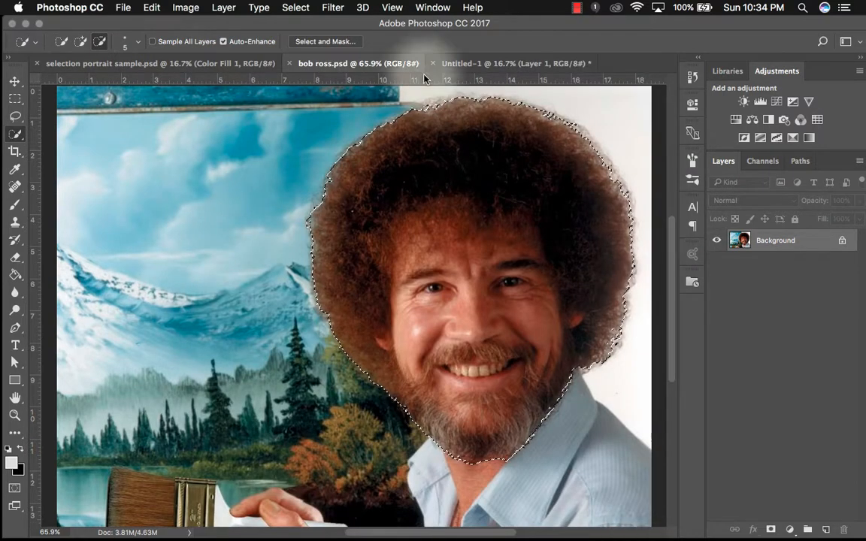
# - Switch to the Lasso tool and deselect the head selection
pyautogui.click(15, 116)
pyautogui.press('super+d')
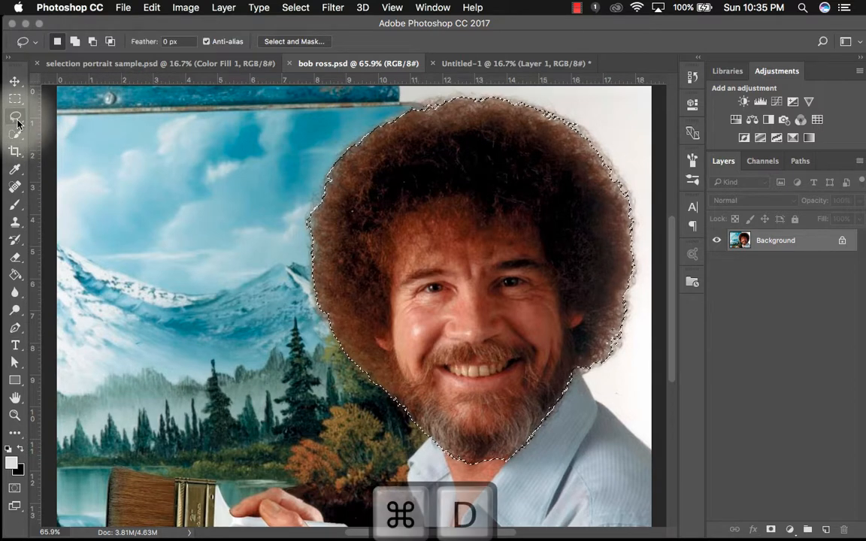
pyautogui.moveTo(181, 217); pyautogui.dragTo(215, 262)
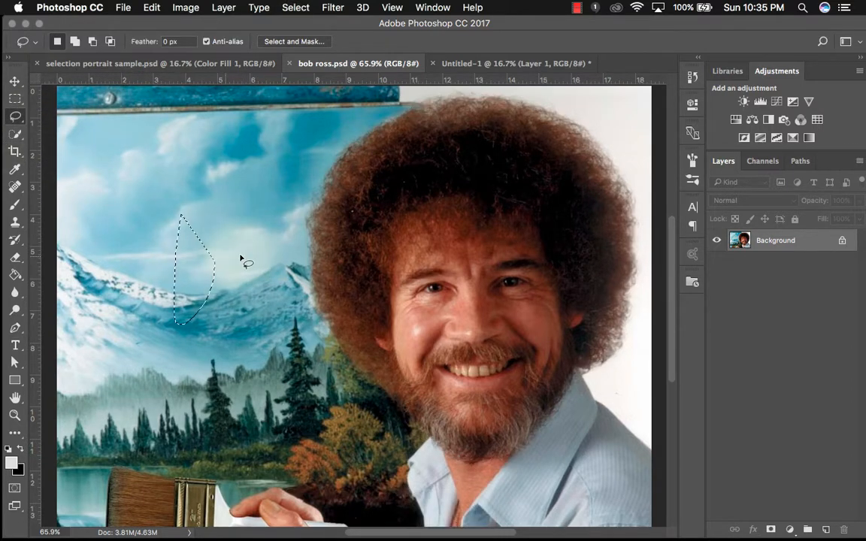
pyautogui.click(240, 257)
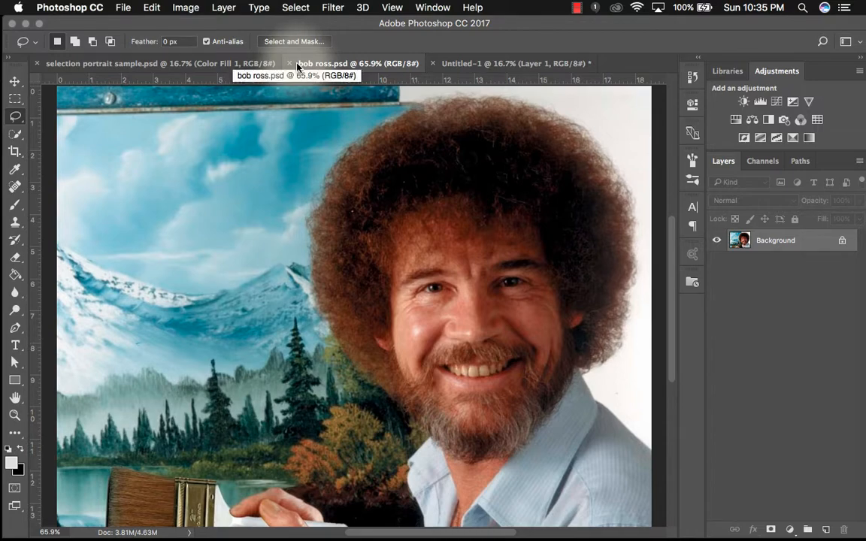
# - Load the saved bob channel as a new selection and confirm it in Select and Mask
pyautogui.click(305, 7)
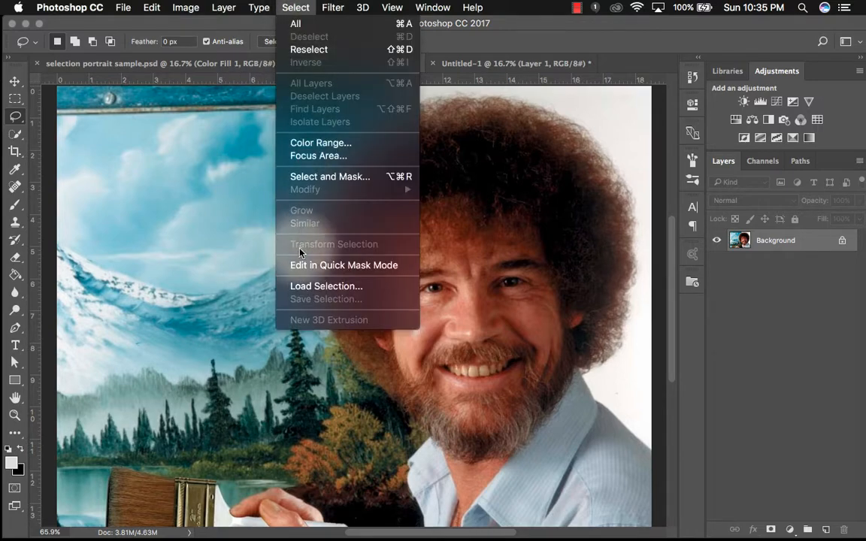
pyautogui.click(335, 339)
pyautogui.click(425, 218)
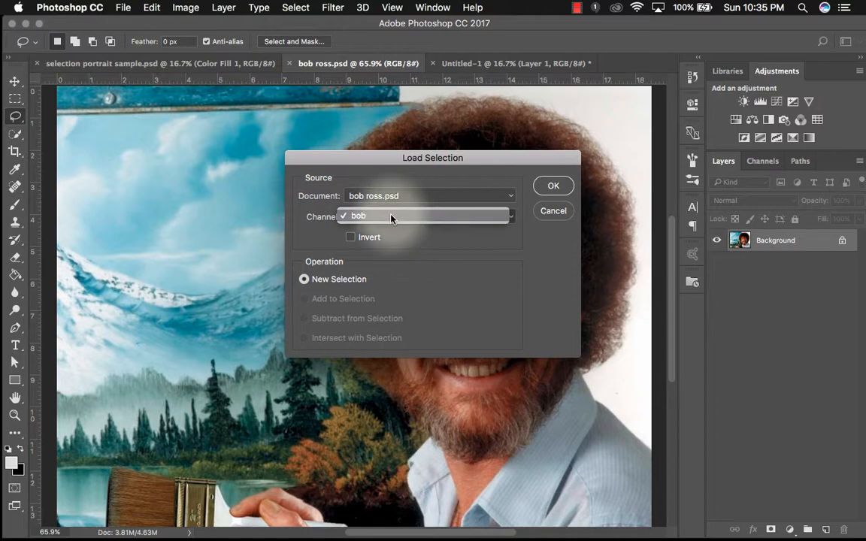
pyautogui.click(419, 217)
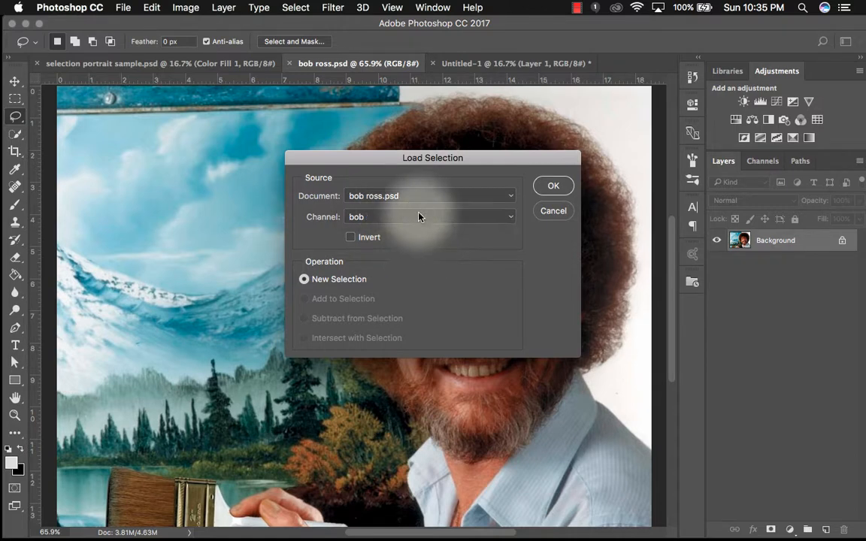
pyautogui.click(556, 187)
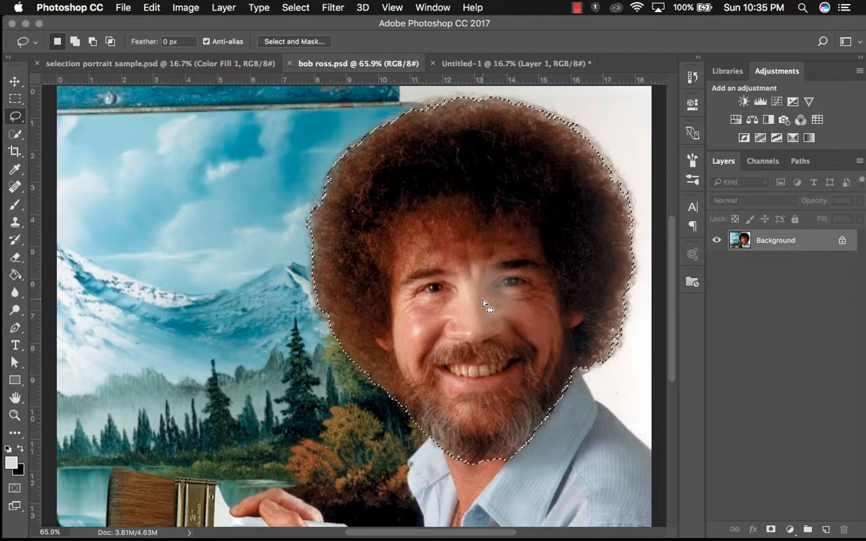
pyautogui.click(294, 41)
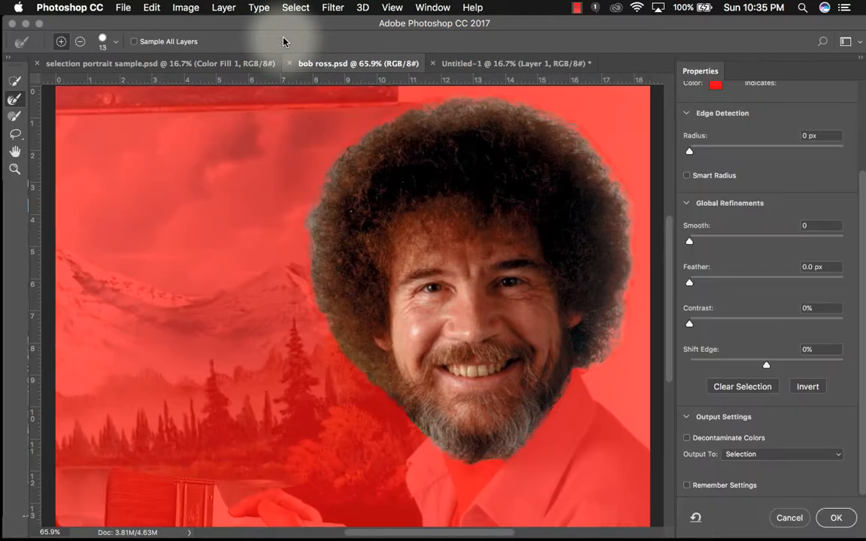
pyautogui.click(834, 518)
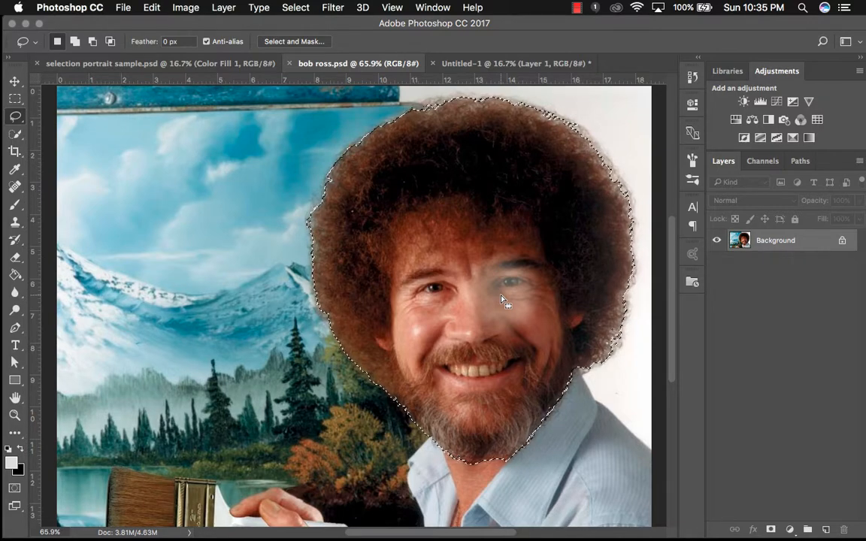
# - Copy the selected head, hide Layer 1 in Untitled-1, and paste the head as a new layer
pyautogui.press('super+c')
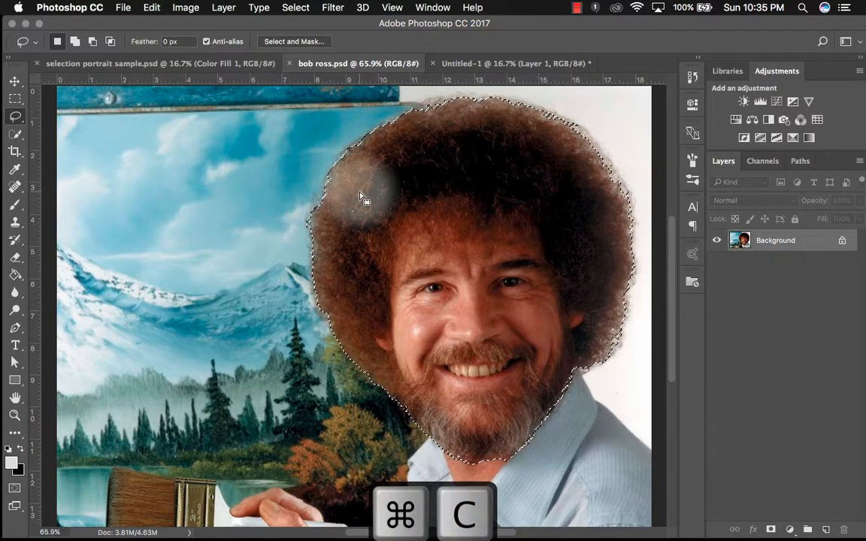
pyautogui.click(481, 63)
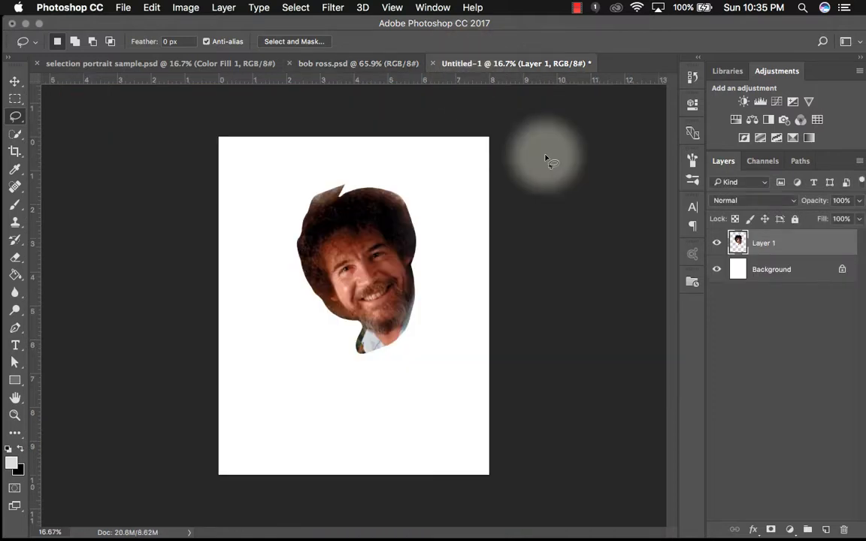
pyautogui.click(717, 244)
pyautogui.press('super+v')
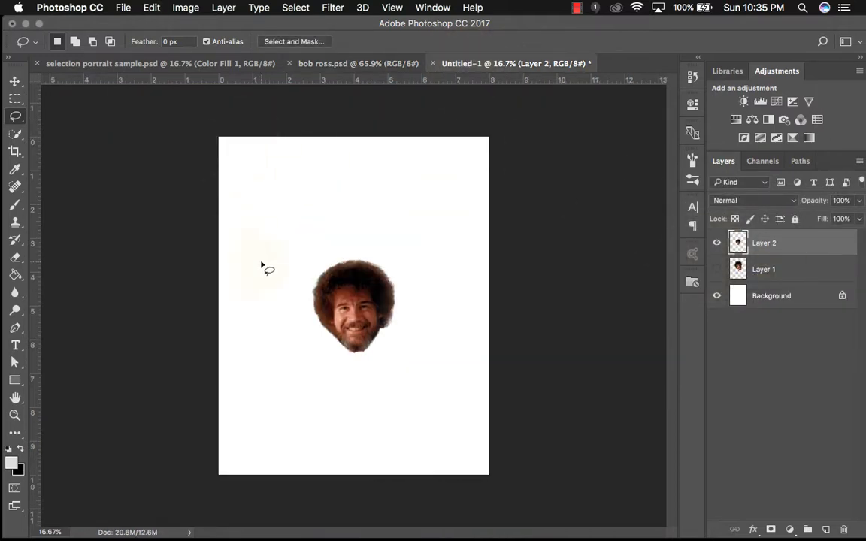
# - Zoom in to inspect the pasted head's hair edges, then fit the page on screen
pyautogui.press('super+equal')
pyautogui.press('super+equal')
pyautogui.press('super+equal')
pyautogui.press('super+equal')
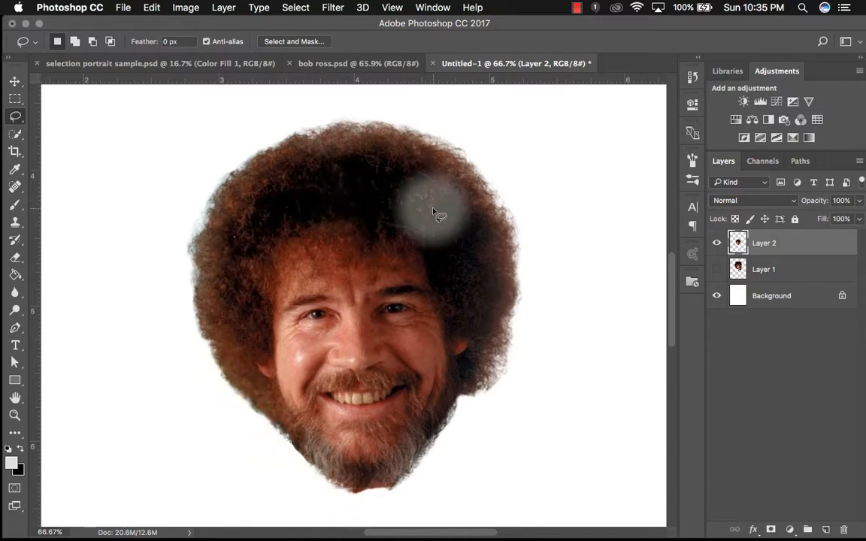
pyautogui.press('super+minus')
pyautogui.press('super+0')
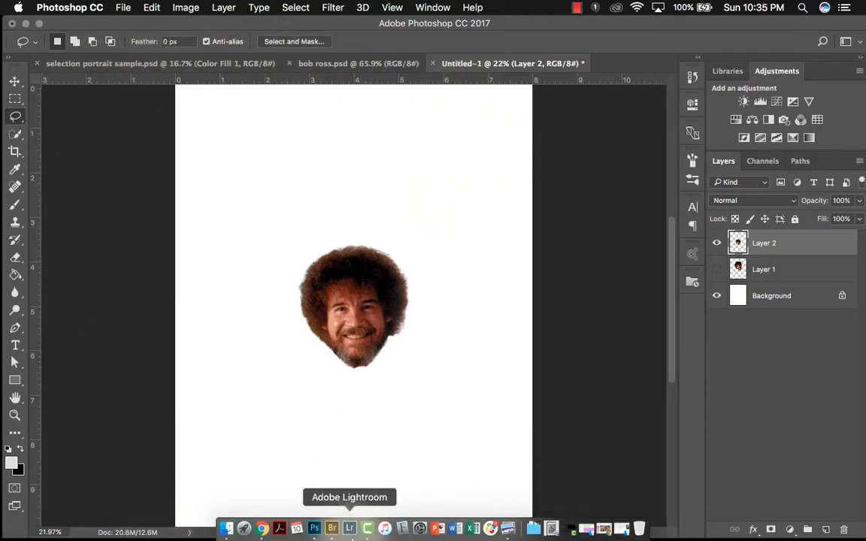
# - Switch to Adobe Bridge and select squirrel.jpg in the sample images folder
pyautogui.click(332, 529)
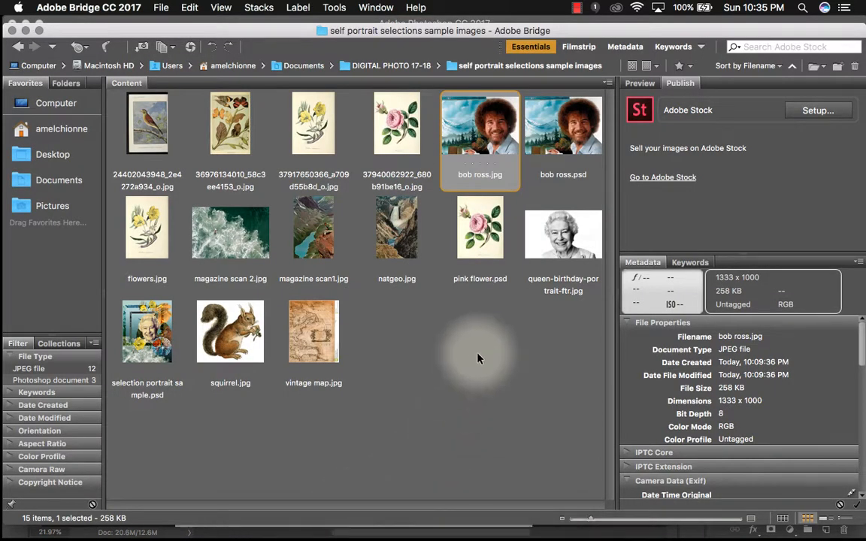
pyautogui.click(239, 328)
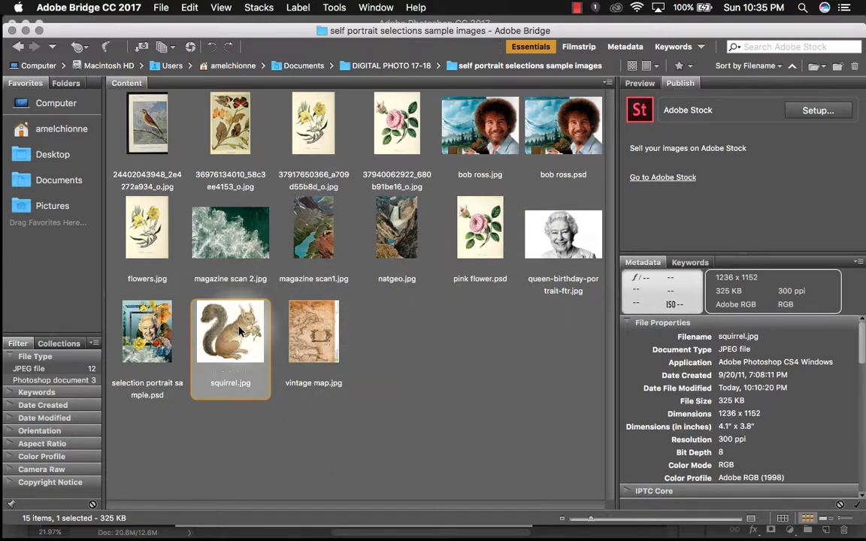
# - Open squirrel.jpg in Photoshop and switch to the Magic Wand tool
pyautogui.doubleClick(239, 329)
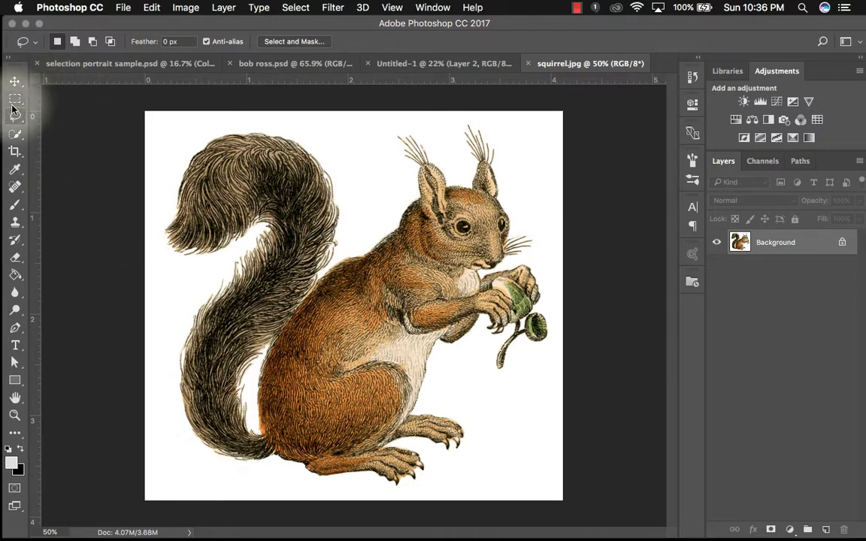
pyautogui.click(14, 135)
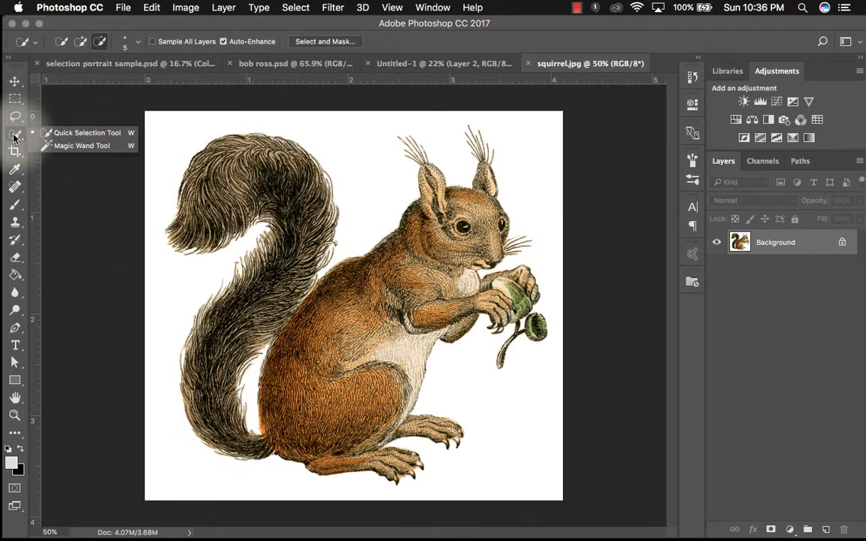
pyautogui.click(75, 145)
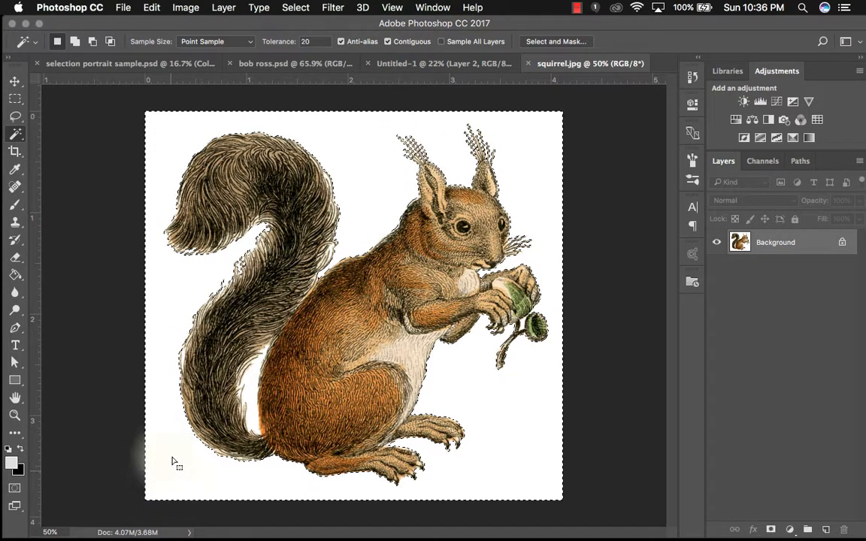
pyautogui.click(389, 42)
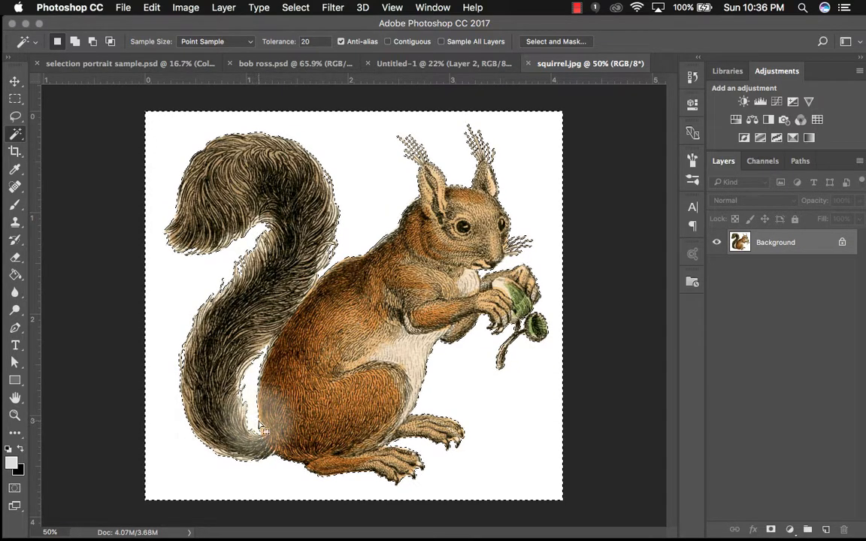
pyautogui.press('super+d')
pyautogui.click(388, 42)
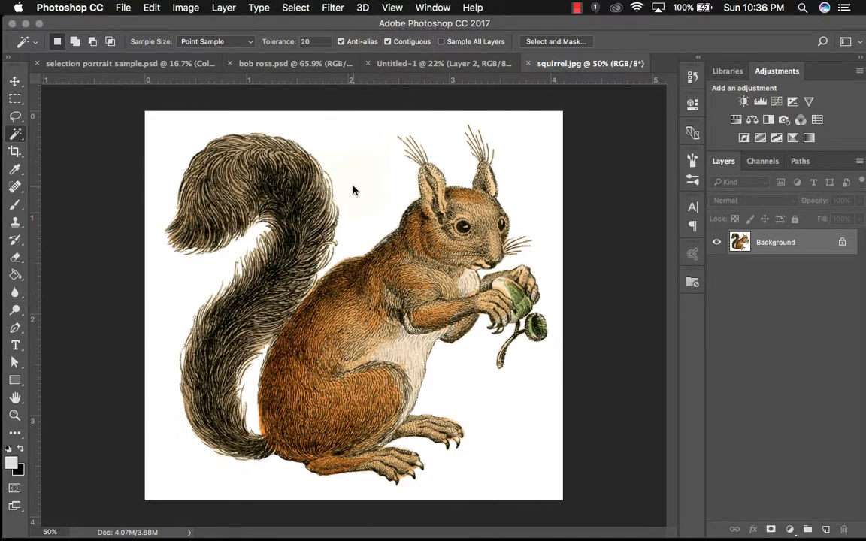
# - Select the white background with the Magic Wand, adding the white gap between the tail and body
pyautogui.click(353, 190)
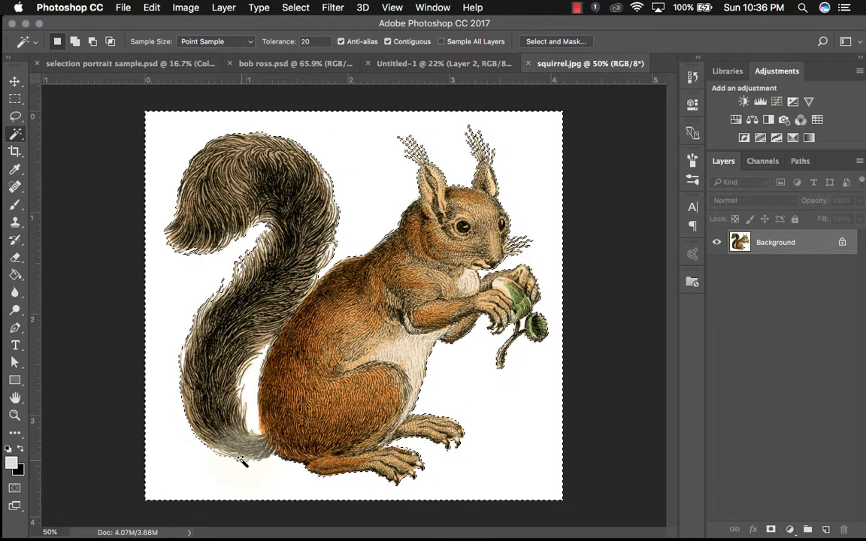
pyautogui.click(74, 42)
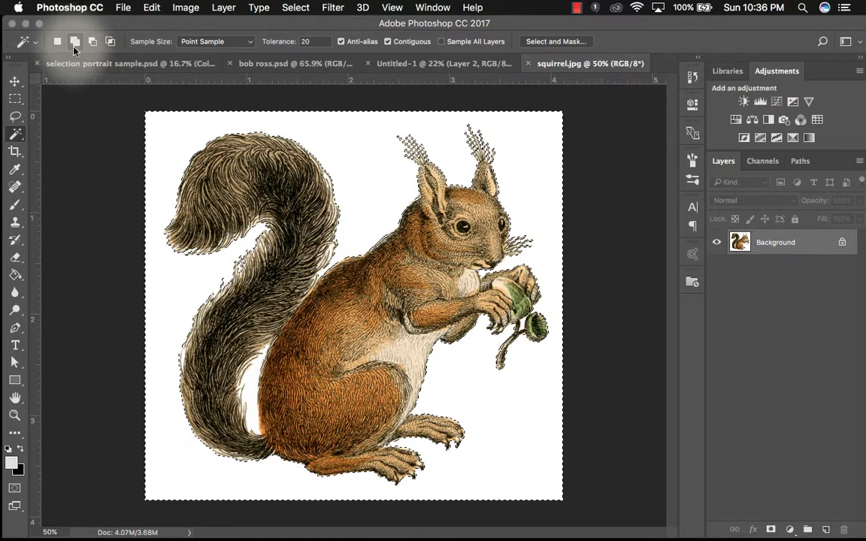
pyautogui.click(253, 384)
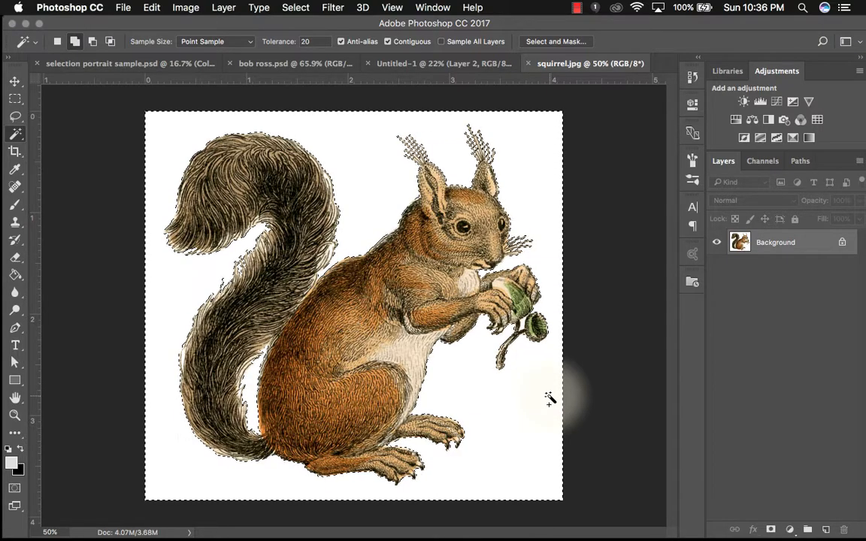
# - Add the white area between the paw and the acorn stem to the background selection
pyautogui.press('super+equal')
pyautogui.press('super+equal')
pyautogui.press('super+equal')
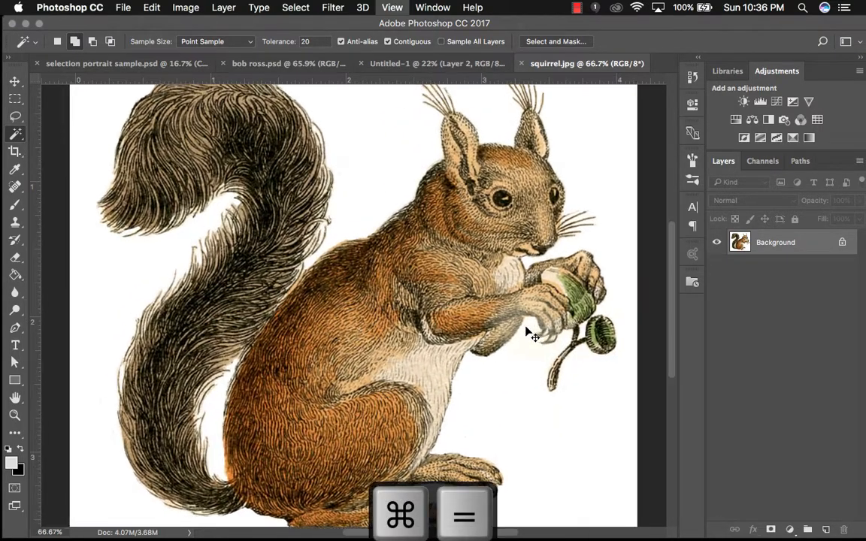
pyautogui.hscroll(10, 527, 302)
pyautogui.scroll(-3, 511, 298)
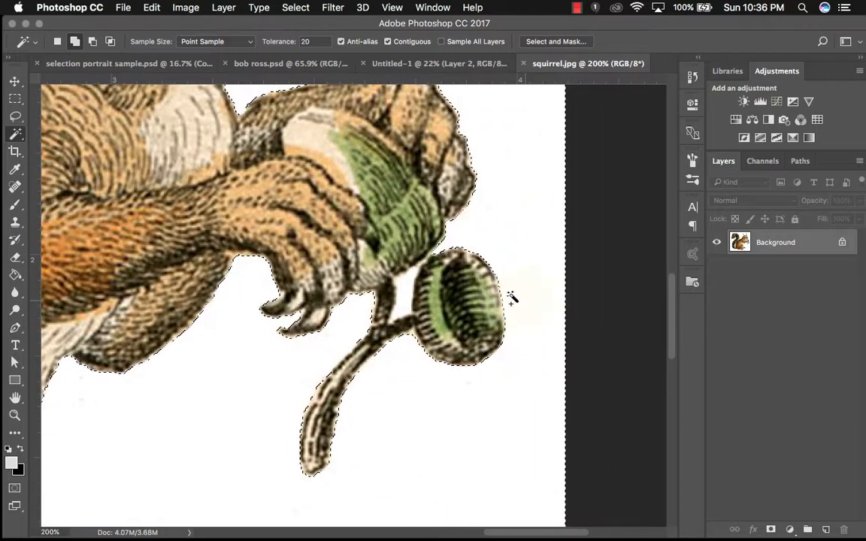
pyautogui.click(402, 294)
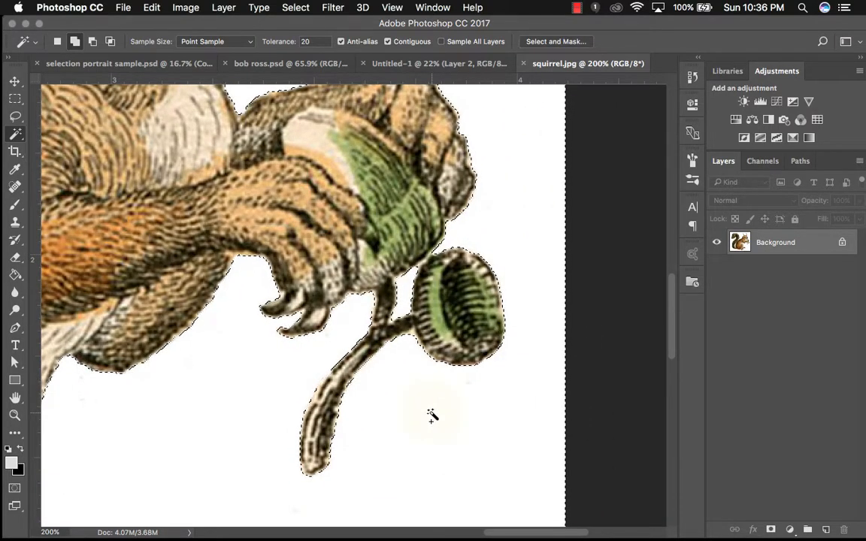
# - Open Select and Mask to preview the background selection, then cancel it
pyautogui.scroll(10, 433, 416)
pyautogui.hscroll(-2, 435, 410)
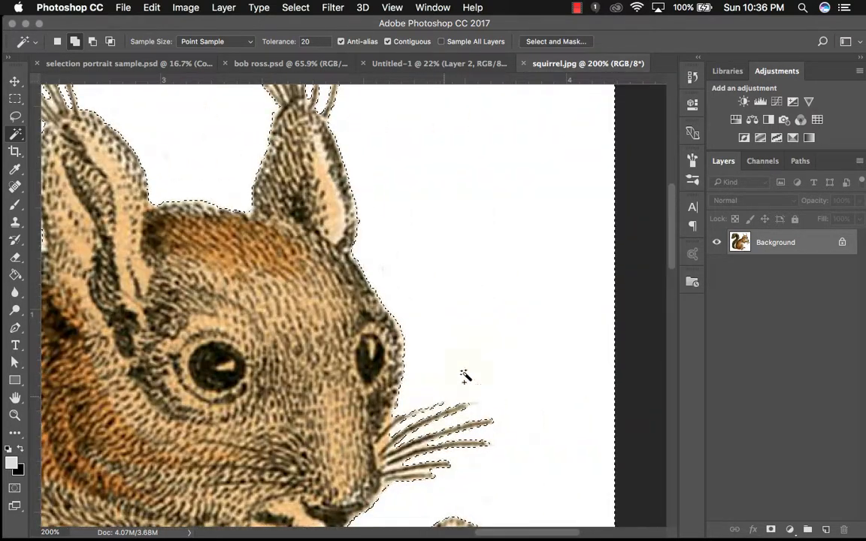
pyautogui.hscroll(-6, 465, 376)
pyautogui.scroll(-2, 464, 376)
pyautogui.click(553, 42)
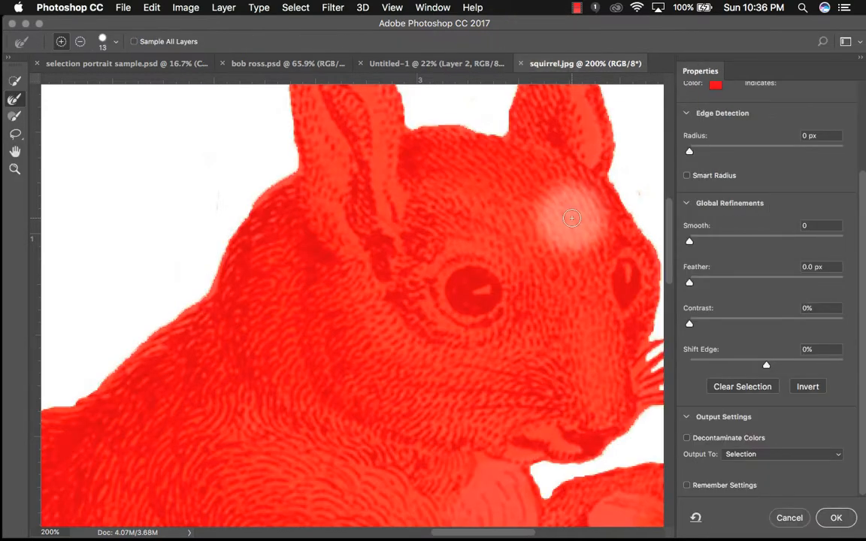
pyautogui.click(790, 518)
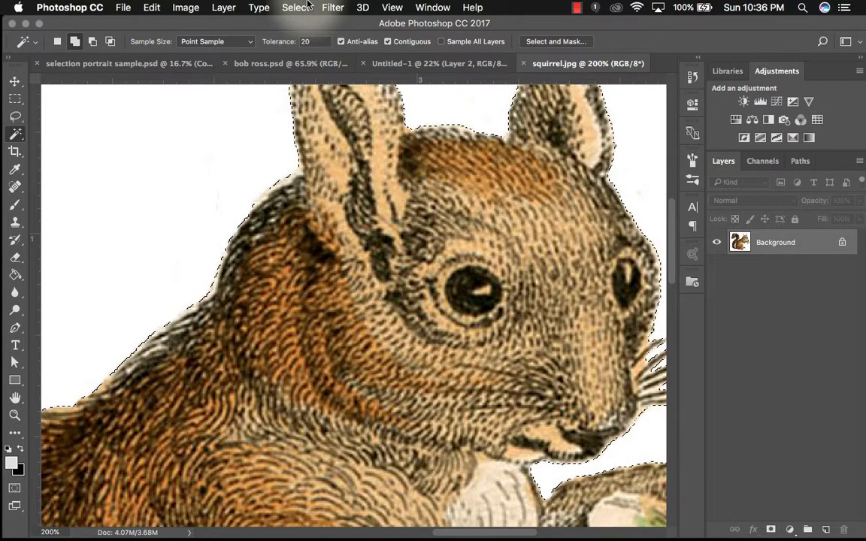
# - Invert the selection so the squirrel is selected instead of the background
pyautogui.press('super+0')
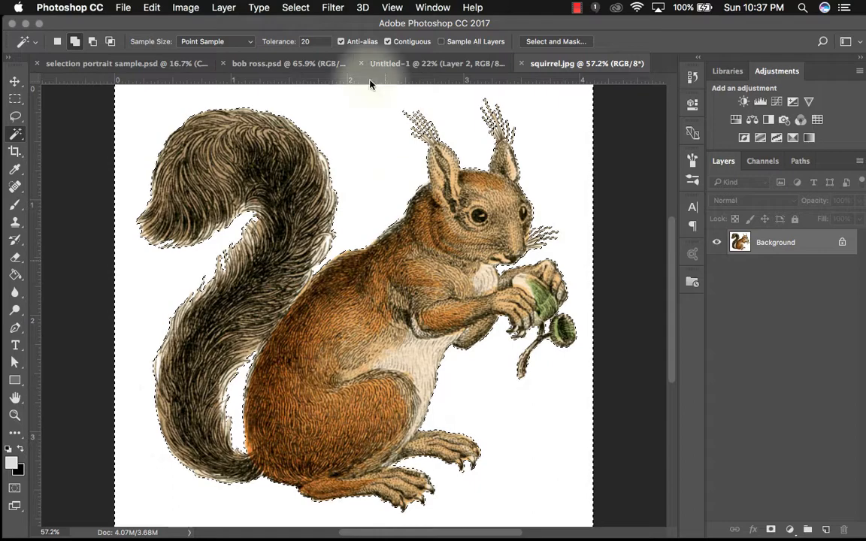
pyautogui.click(289, 4)
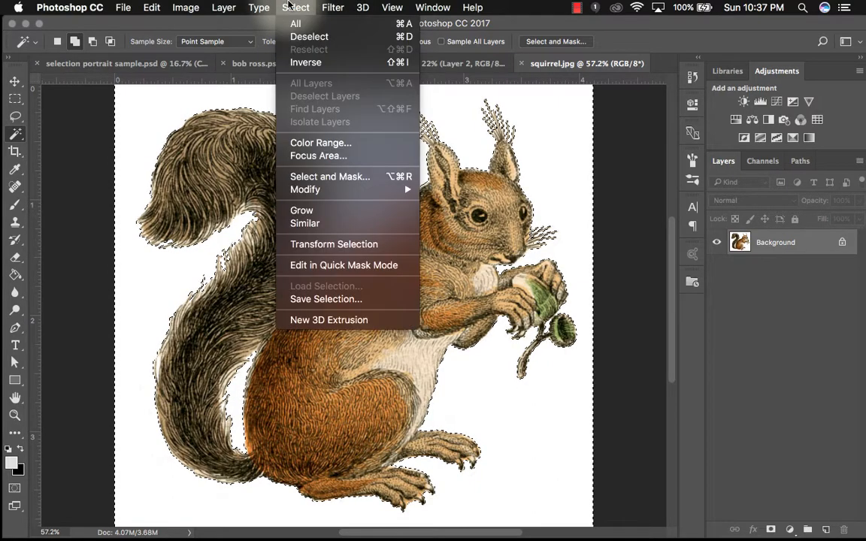
pyautogui.click(298, 64)
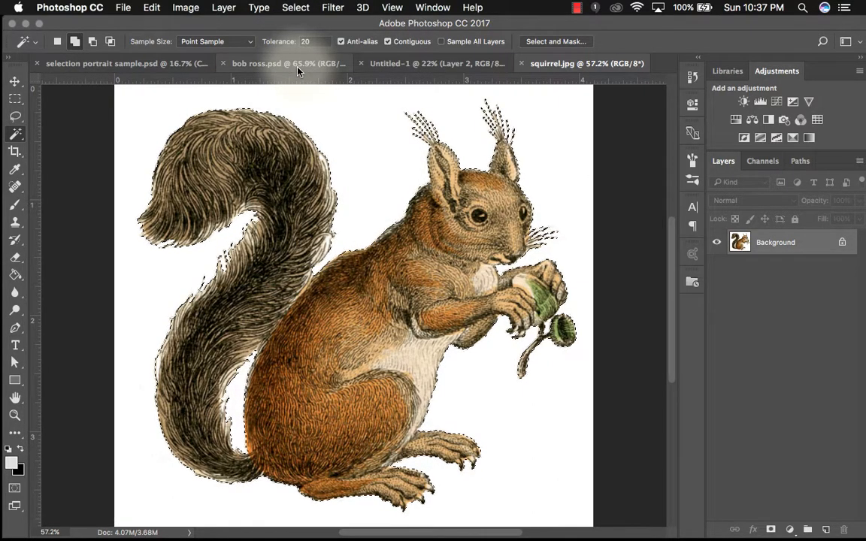
# - In Select and Mask, erase the leftover white edge between the tail and body with a smaller subtracting brush
pyautogui.click(533, 41)
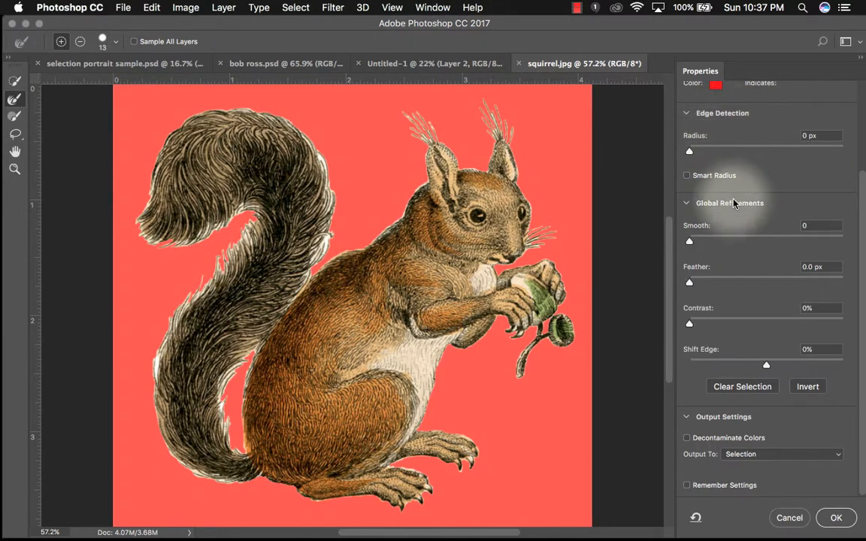
pyautogui.scroll(5, 745, 188)
pyautogui.press('super+equal')
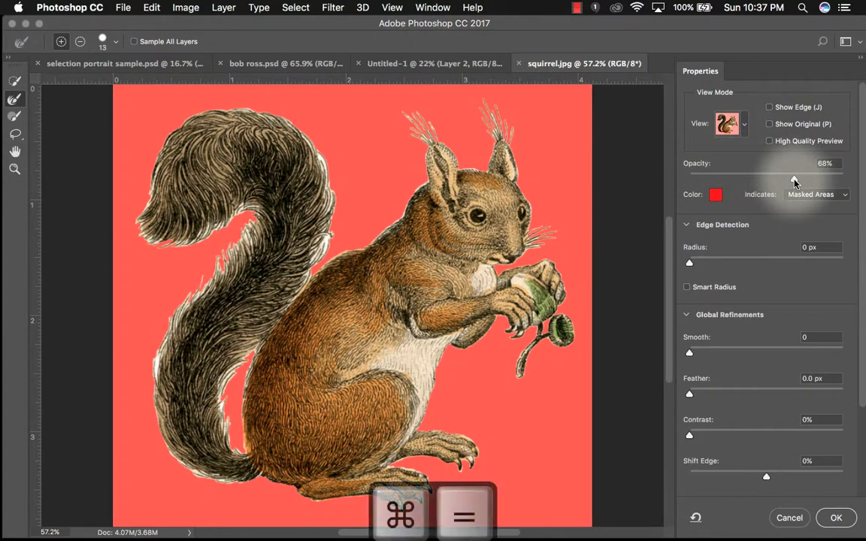
pyautogui.press('super+equal')
pyautogui.press('super+equal')
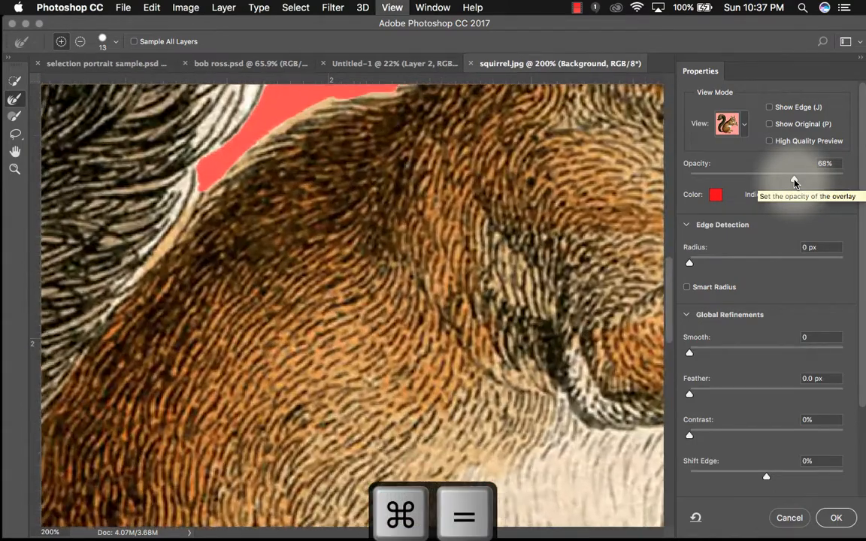
pyautogui.press('super+equal')
pyautogui.scroll(5, 536, 143)
pyautogui.hscroll(-5, 537, 143)
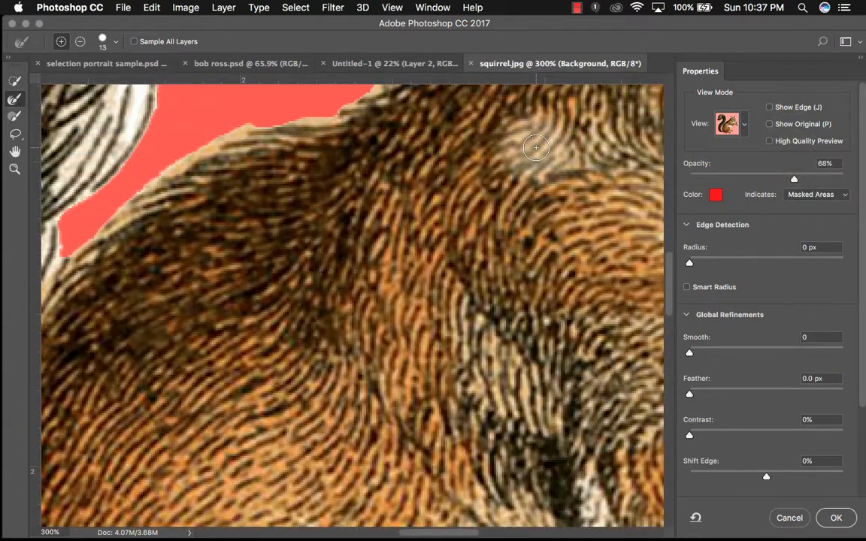
pyautogui.hscroll(-3, 536, 148)
pyautogui.scroll(-1, 536, 147)
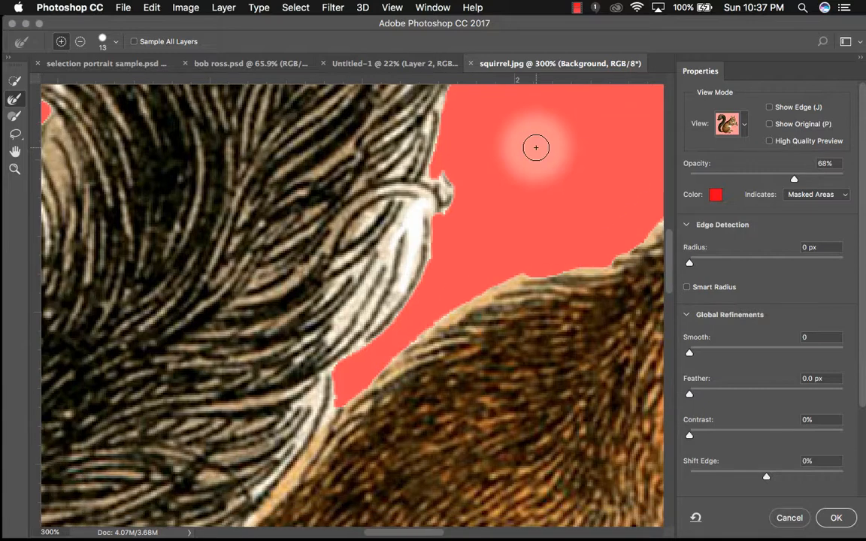
pyautogui.click(13, 117)
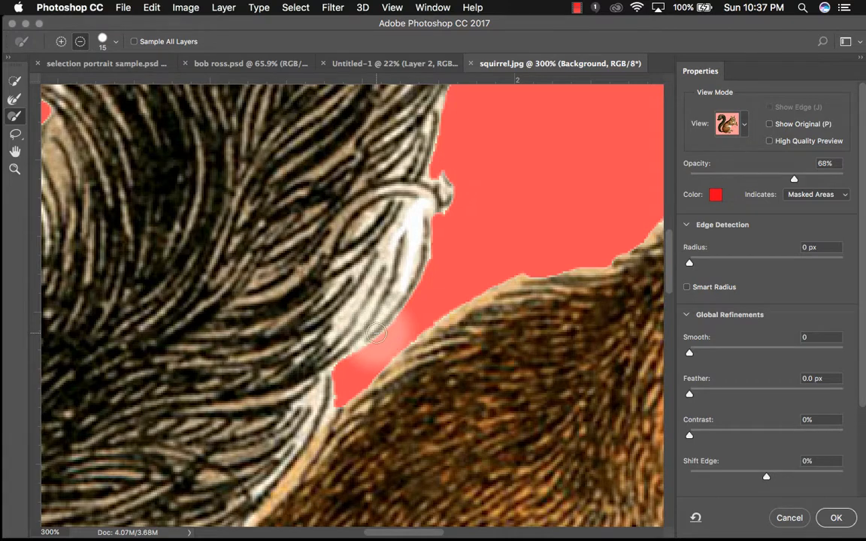
pyautogui.press('[')
pyautogui.moveTo(375, 333)
pyautogui.mouseDown()
pyautogui.moveTo(361, 381)
pyautogui.moveTo(335, 391)
pyautogui.moveTo(337, 400)
pyautogui.moveTo(336, 377)
pyautogui.moveTo(334, 406)
pyautogui.moveTo(335, 378)
pyautogui.moveTo(363, 350)
pyautogui.mouseUp()
# - Set Contrast to 38%, Shift Edge to -38% and Smooth to 4 while checking the ear whiskers
pyautogui.hscroll(10, 477, 287)
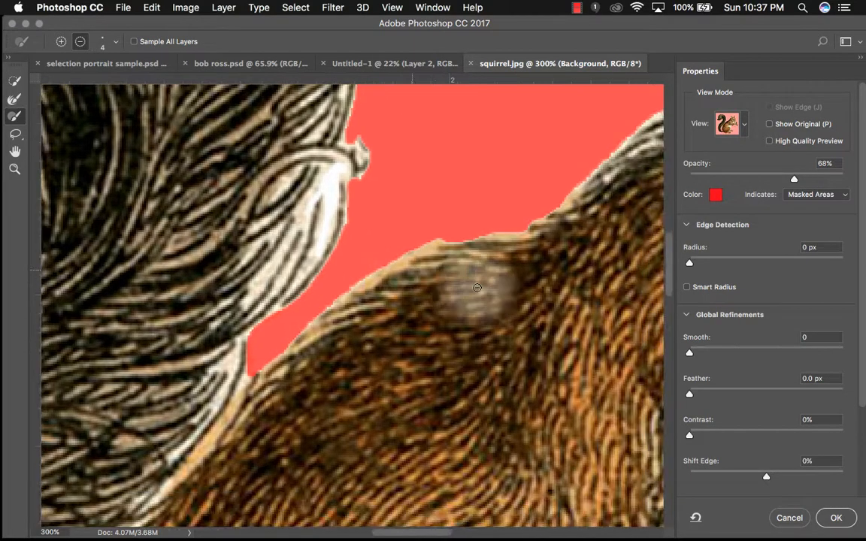
pyautogui.scroll(15, 478, 287)
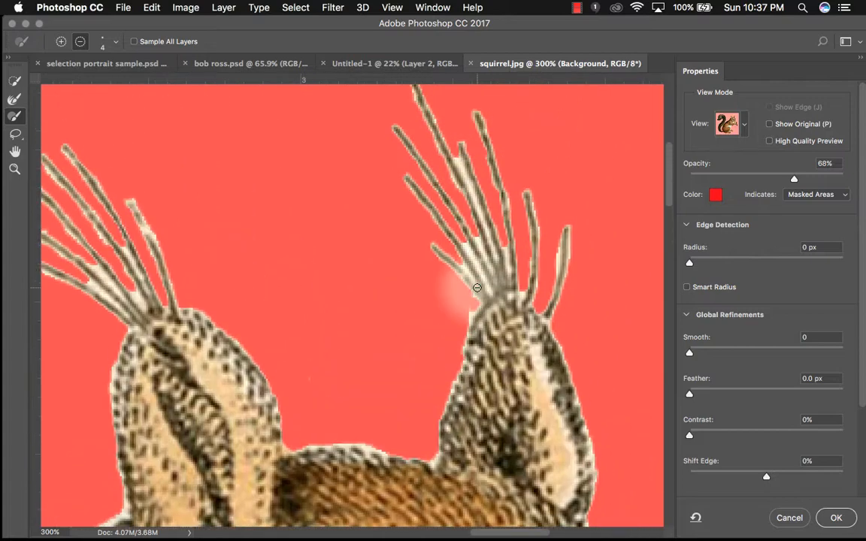
pyautogui.hscroll(3, 477, 287)
pyautogui.scroll(2, 478, 288)
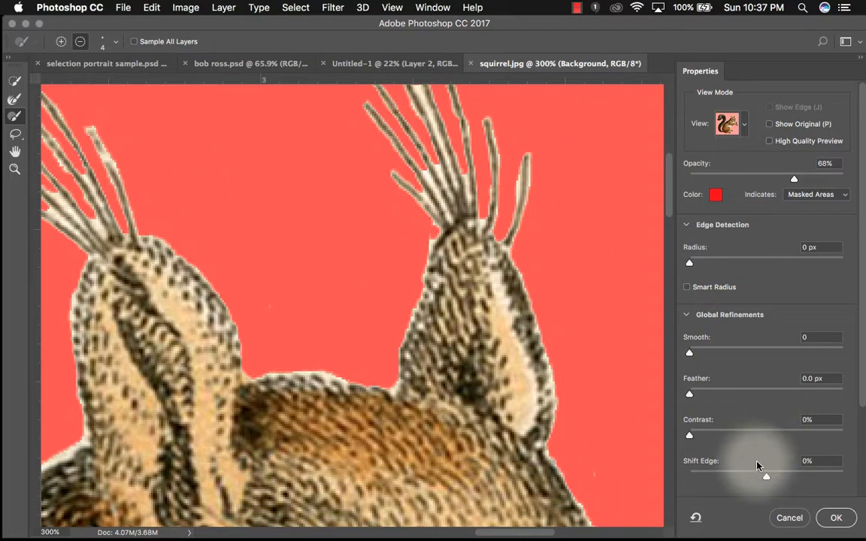
pyautogui.moveTo(690, 435); pyautogui.dragTo(748, 420)
pyautogui.moveTo(764, 479); pyautogui.dragTo(737, 477)
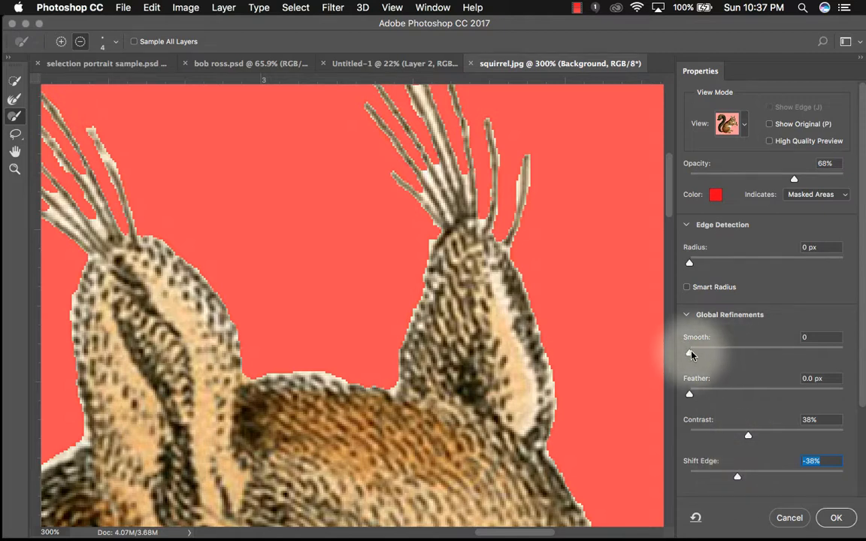
pyautogui.moveTo(692, 355); pyautogui.dragTo(696, 354)
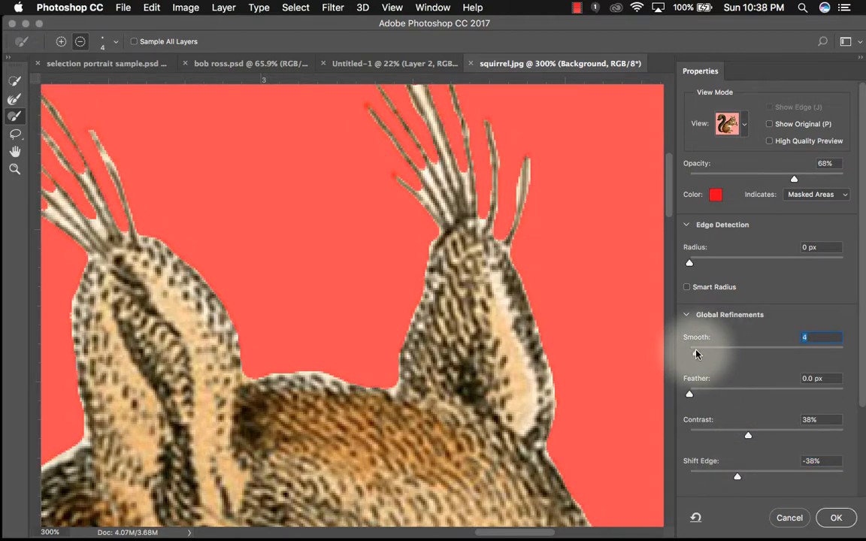
# - Apply the Select and Mask refinements to the squirrel selection
pyautogui.scroll(-3, 697, 348)
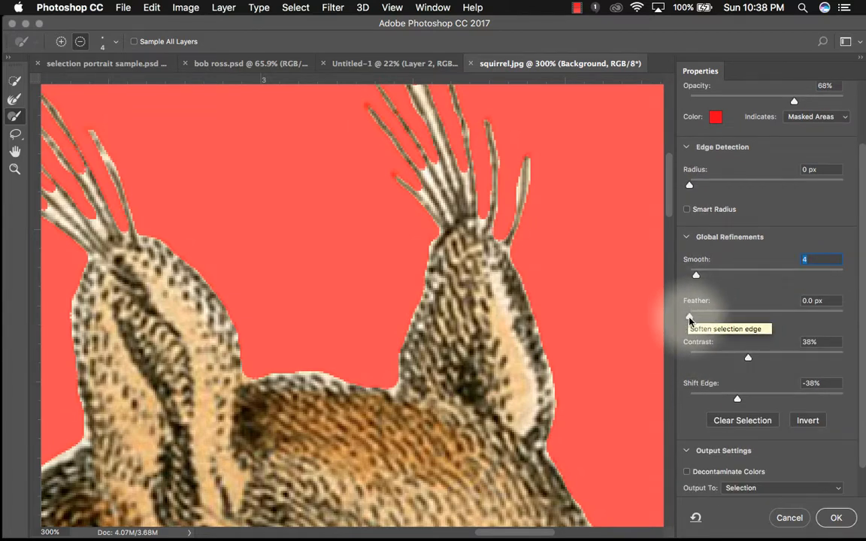
pyautogui.moveTo(690, 320); pyautogui.dragTo(657, 329)
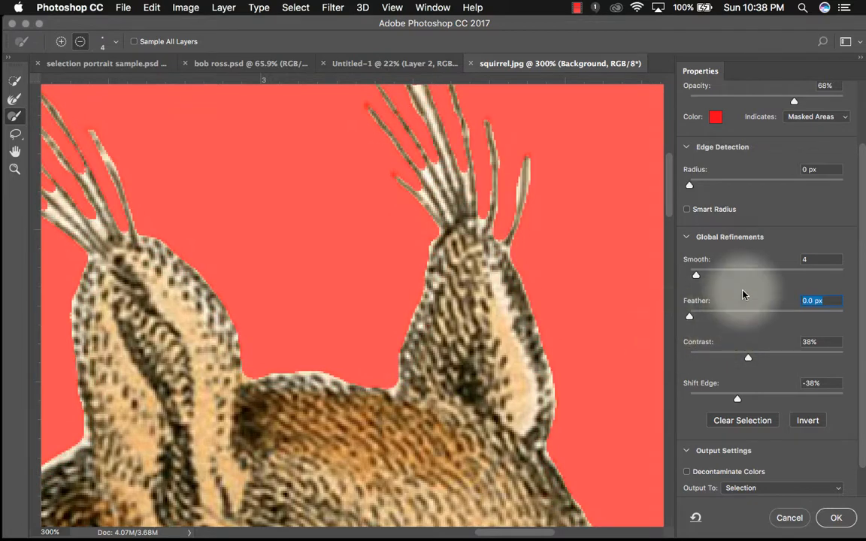
pyautogui.scroll(2, 757, 254)
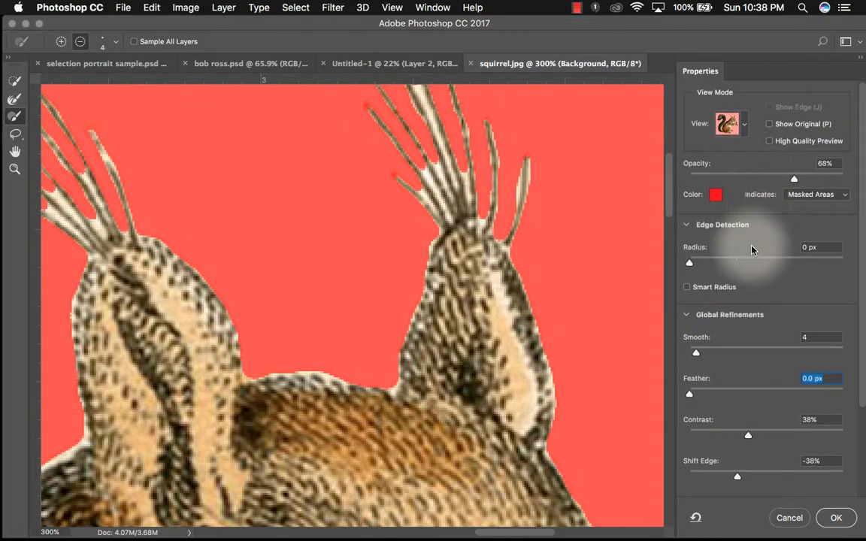
pyautogui.scroll(-3, 756, 256)
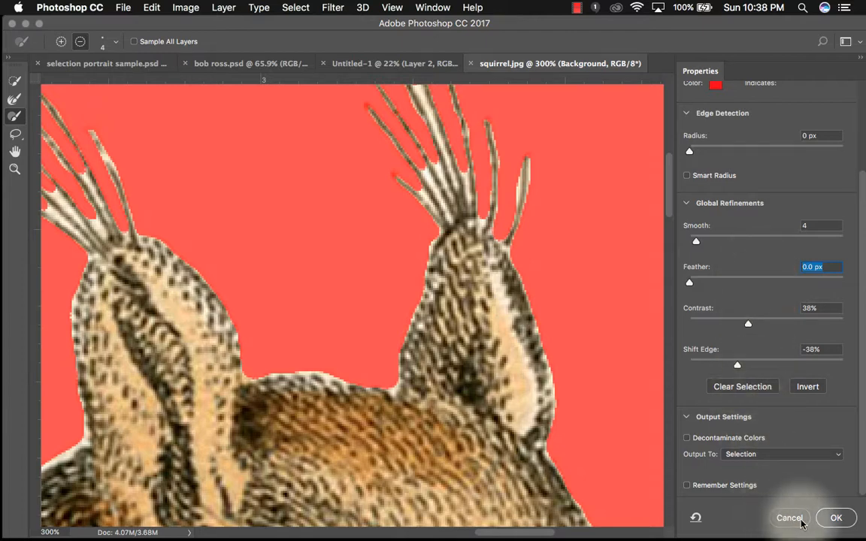
pyautogui.click(834, 519)
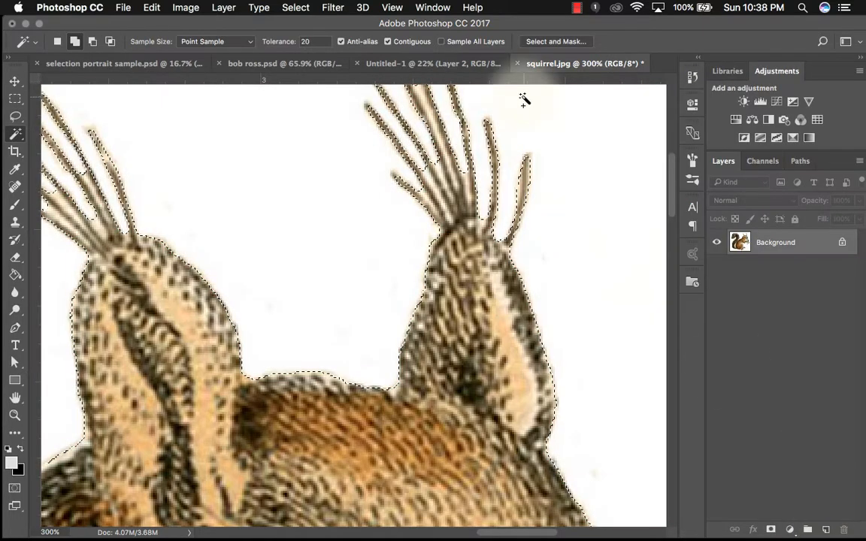
pyautogui.click(297, 8)
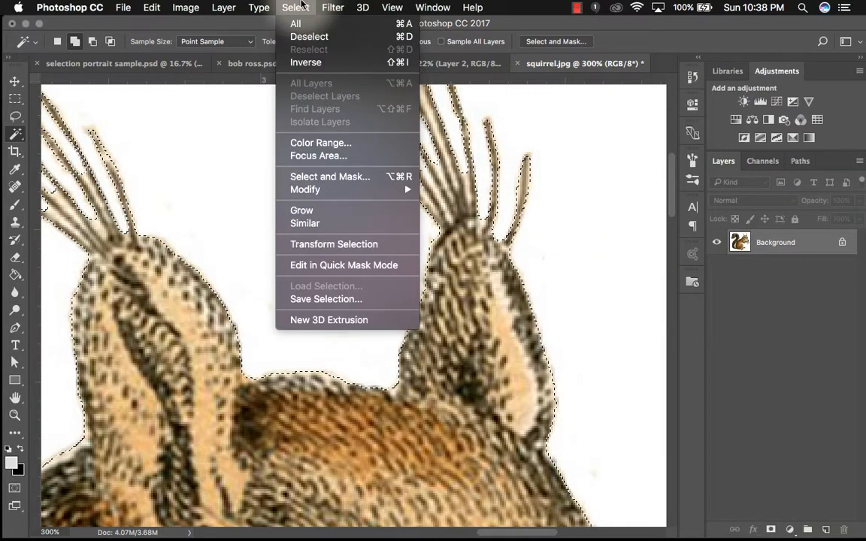
pyautogui.moveTo(316, 189)
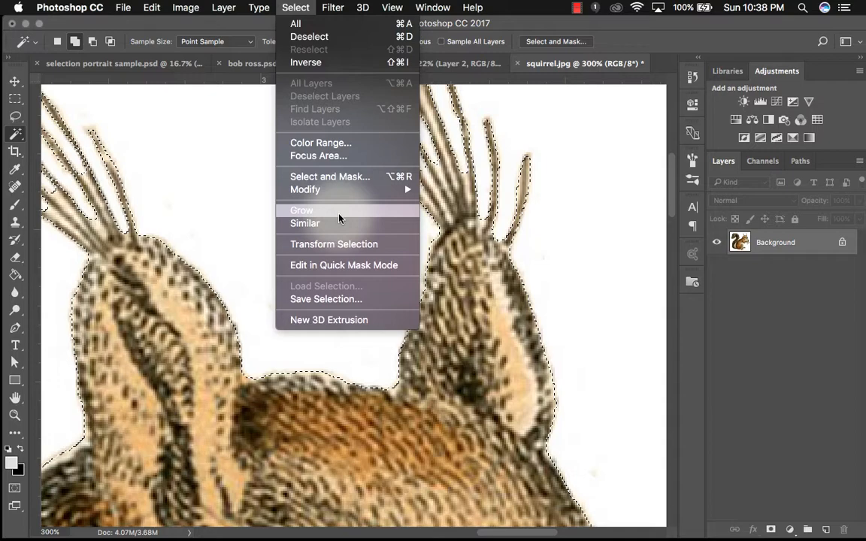
pyautogui.click(295, 8)
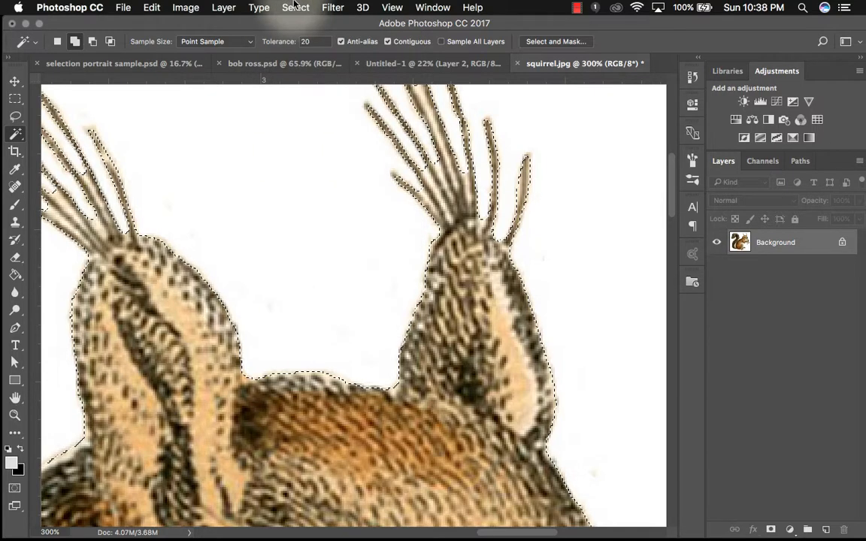
# - Reopen Select and Mask and subtract the leftover background between the ear whiskers with a small brush
pyautogui.click(536, 41)
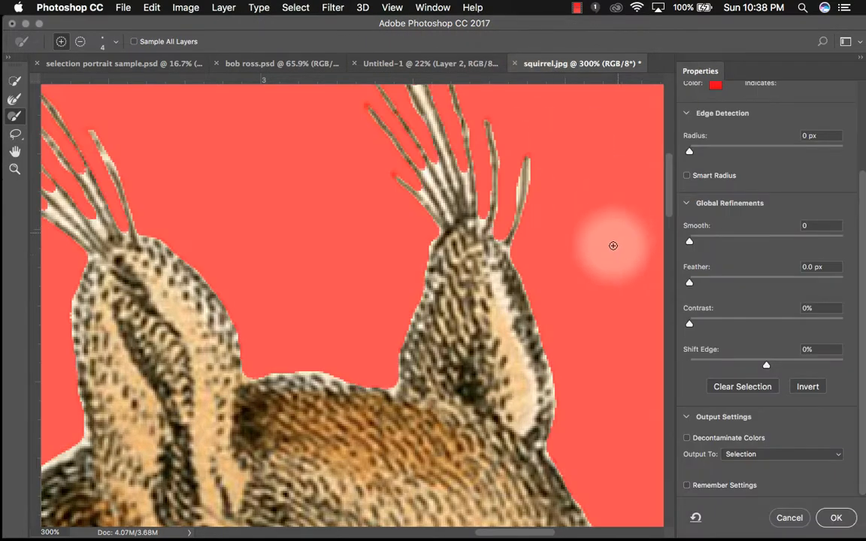
pyautogui.hscroll(2, 609, 254)
pyautogui.scroll(4, 609, 254)
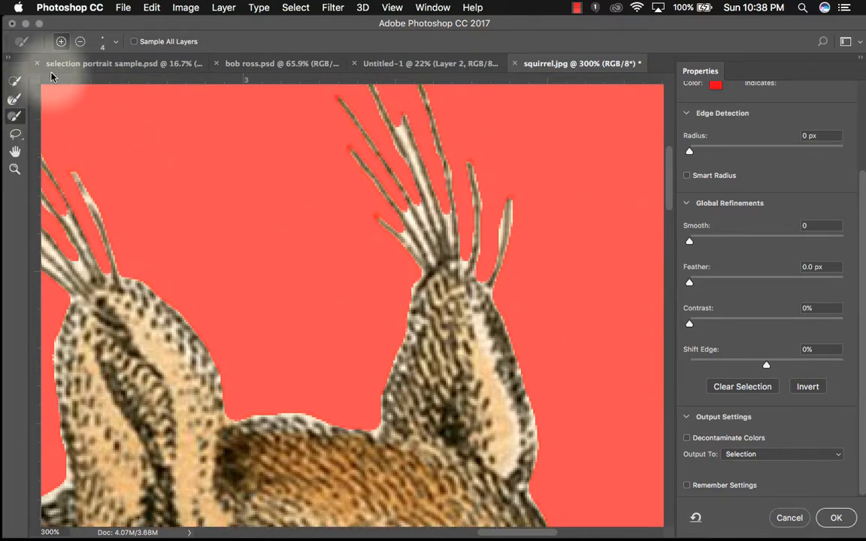
pyautogui.click(79, 41)
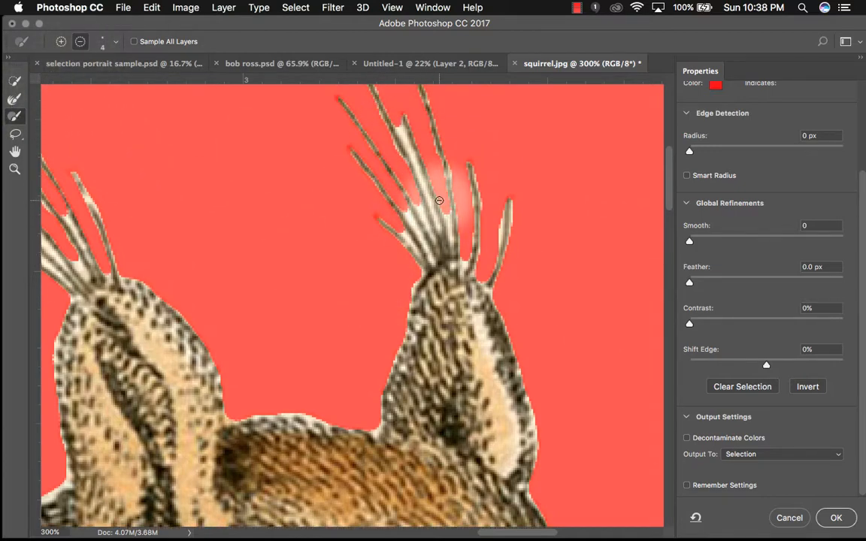
pyautogui.moveTo(439, 199)
pyautogui.mouseDown()
pyautogui.moveTo(391, 113)
pyautogui.moveTo(407, 128)
pyautogui.moveTo(409, 120)
pyautogui.moveTo(428, 192)
pyautogui.moveTo(372, 136)
pyautogui.moveTo(406, 188)
pyautogui.moveTo(434, 210)
pyautogui.mouseUp()
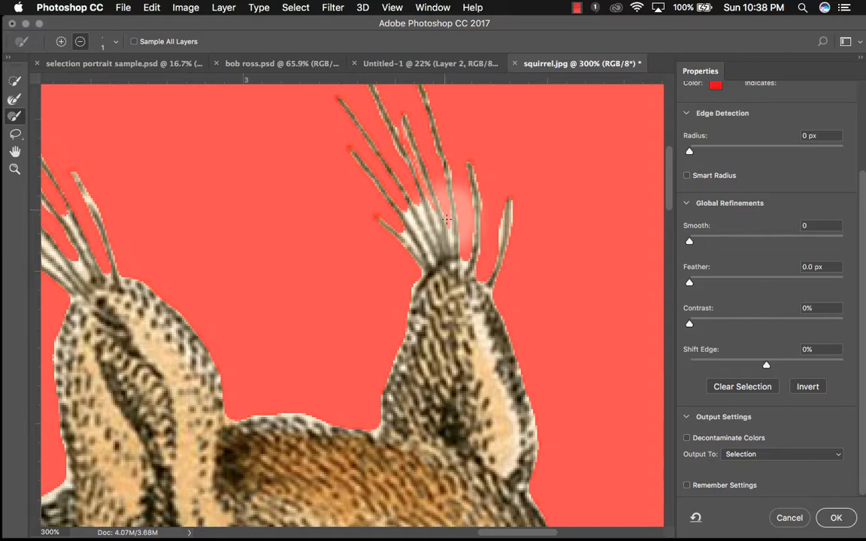
pyautogui.moveTo(447, 219)
pyautogui.mouseDown()
pyautogui.moveTo(361, 173)
pyautogui.moveTo(399, 206)
pyautogui.moveTo(424, 212)
pyautogui.mouseUp()
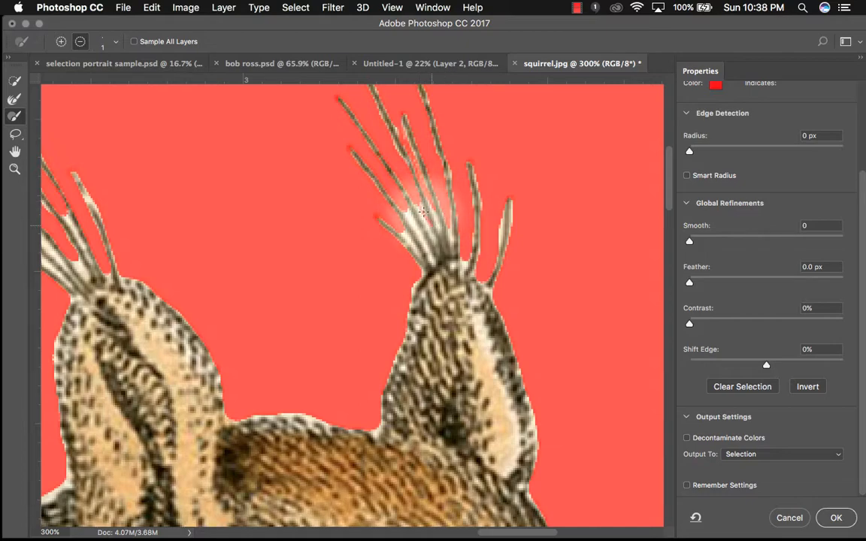
# - Fit the squirrel in view, pick the Refine Edge Brush, and apply the Select and Mask changes
pyautogui.scroll(-10, 500, 349)
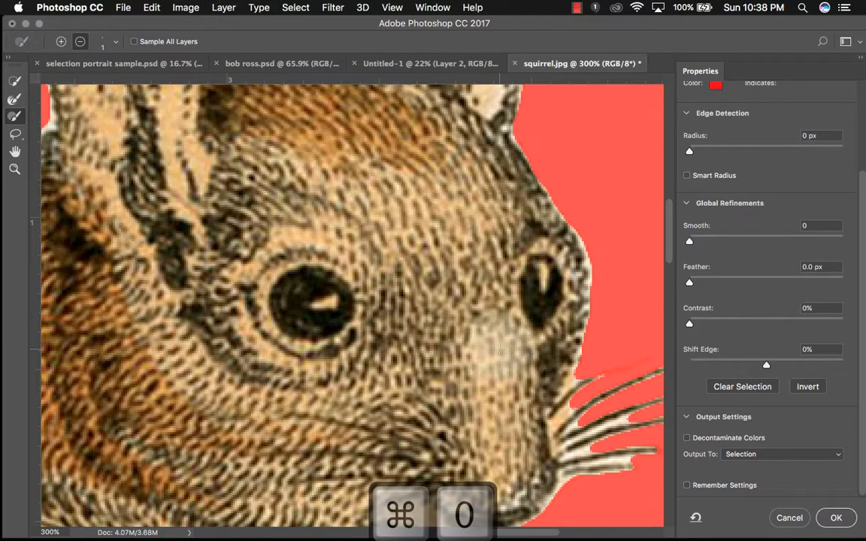
pyautogui.press('super+0')
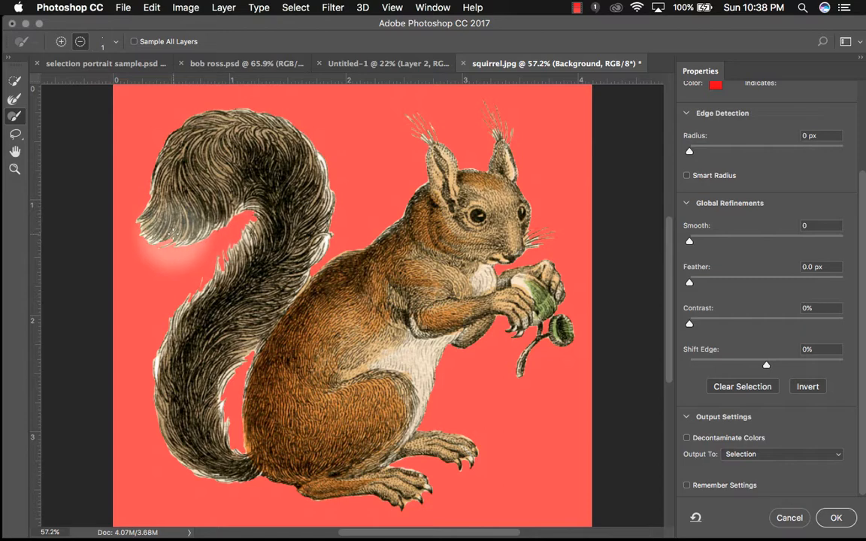
pyautogui.click(15, 98)
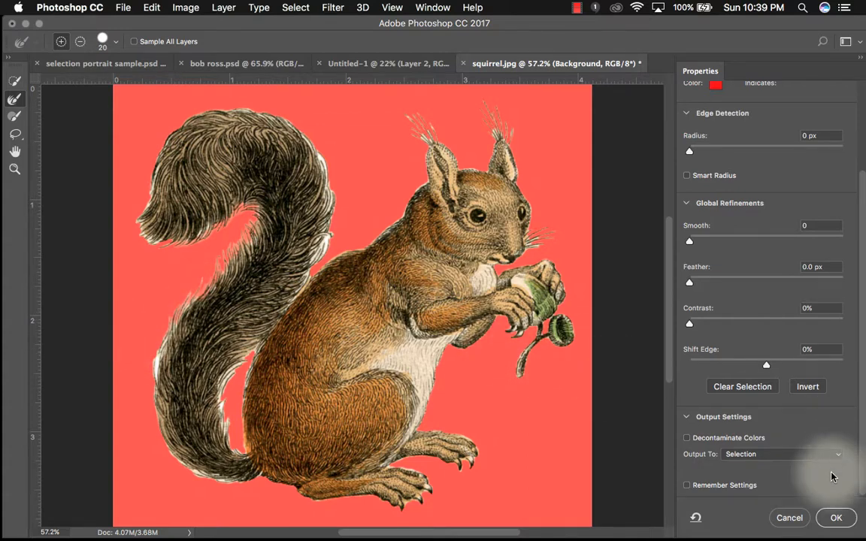
pyautogui.click(835, 518)
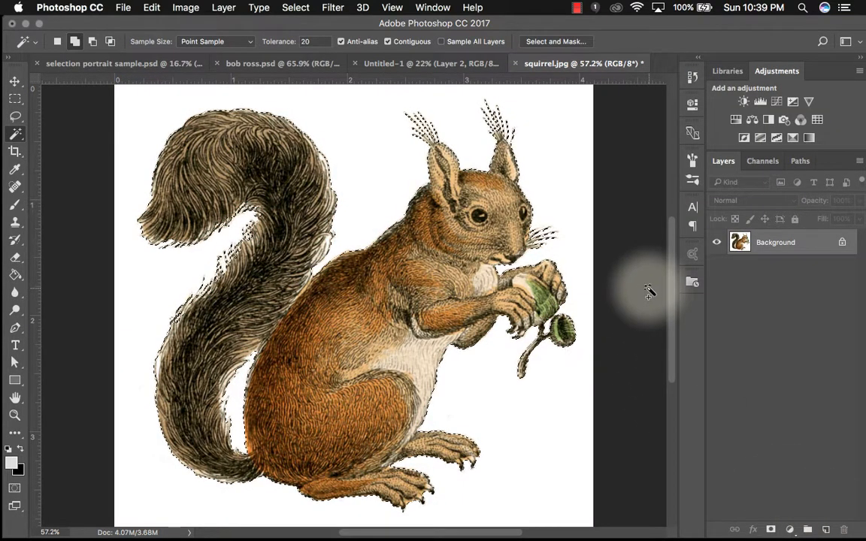
# - Copy the selected squirrel and paste it into the Untitled-1 collage document
pyautogui.click(304, 7)
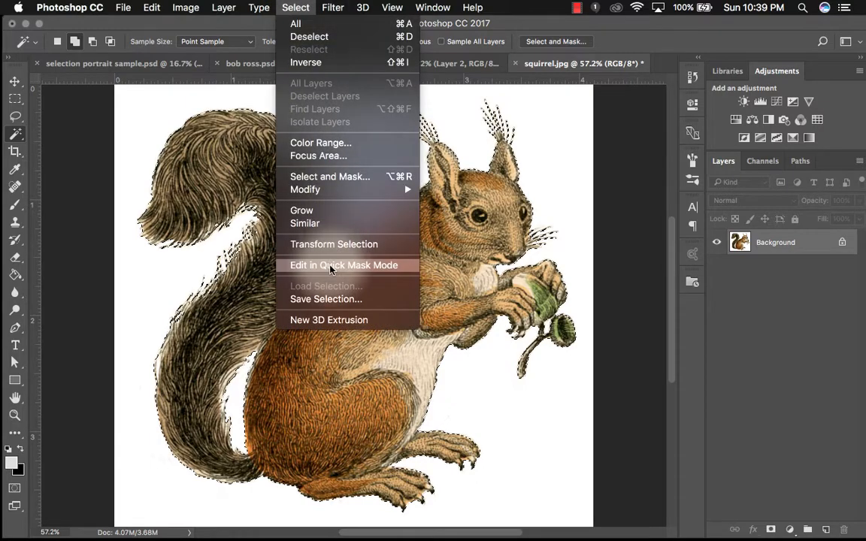
pyautogui.click(627, 490)
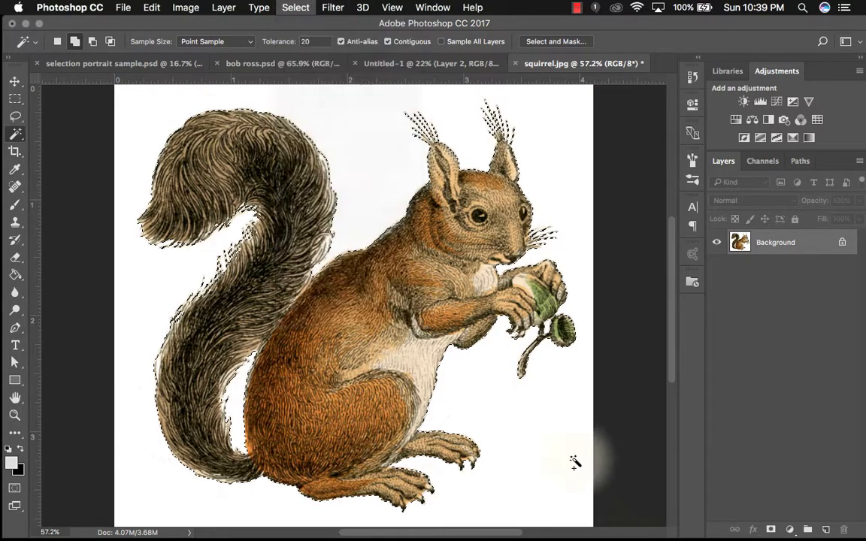
pyautogui.press('super+c')
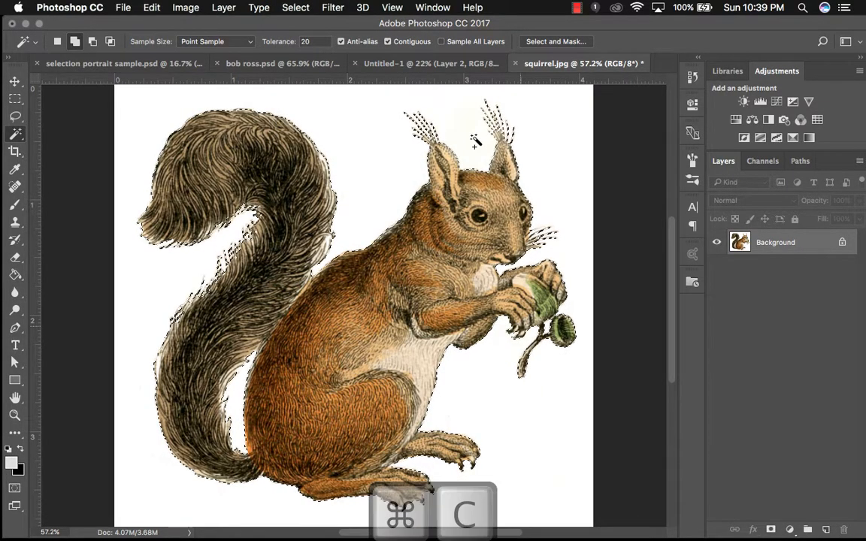
pyautogui.click(416, 64)
pyautogui.press('super+v')
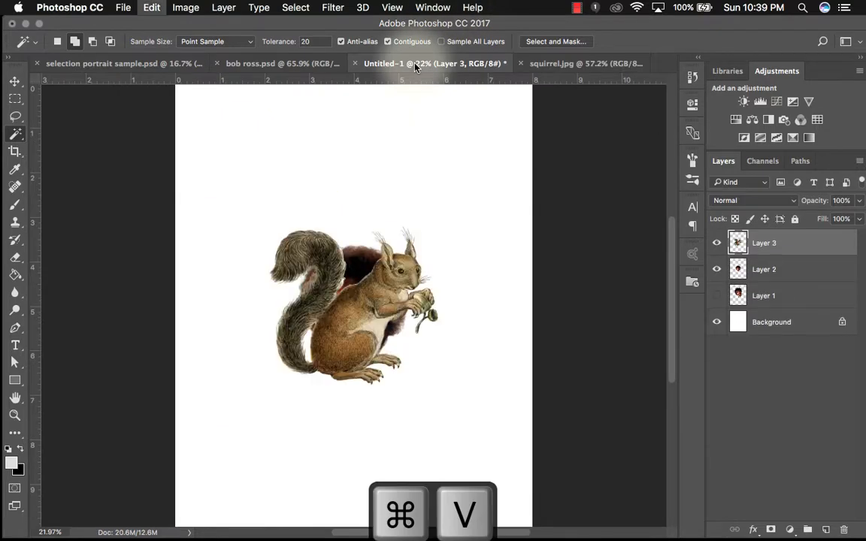
# - Move the squirrel to the lower left of the page and scale it down to about 68%
pyautogui.click(15, 83)
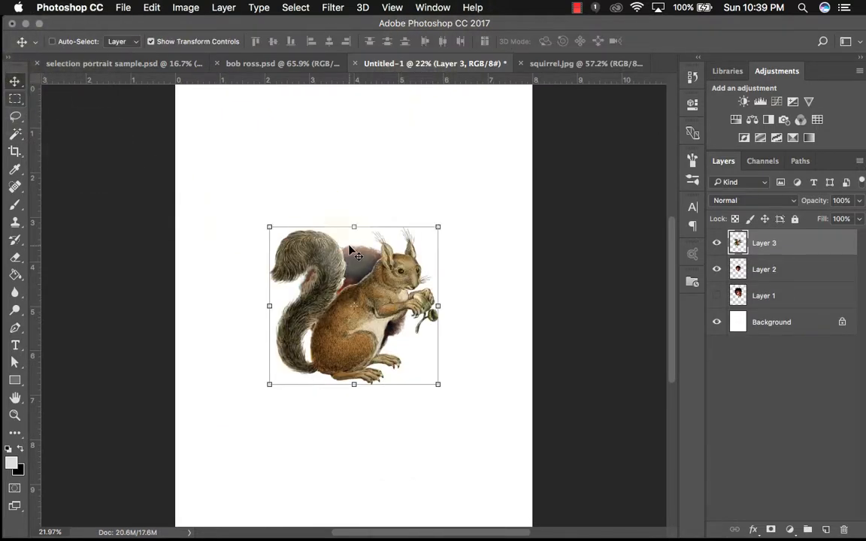
pyautogui.moveTo(358, 266); pyautogui.dragTo(290, 368)
pyautogui.press('super+t')
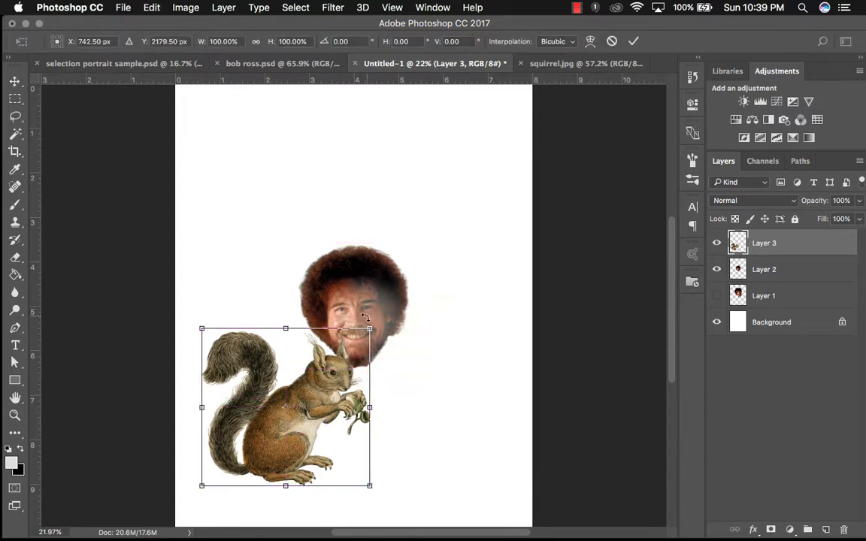
pyautogui.moveTo(370, 329); pyautogui.dragTo(315, 381)
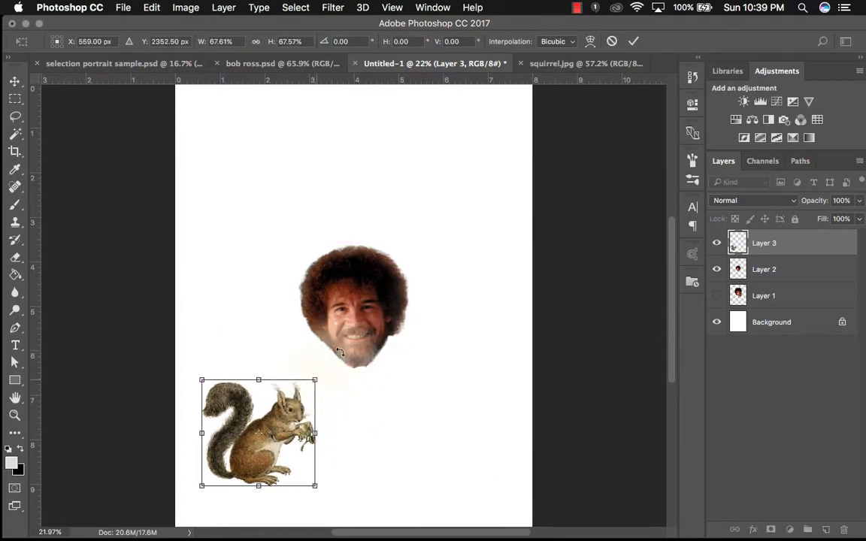
pyautogui.click(633, 41)
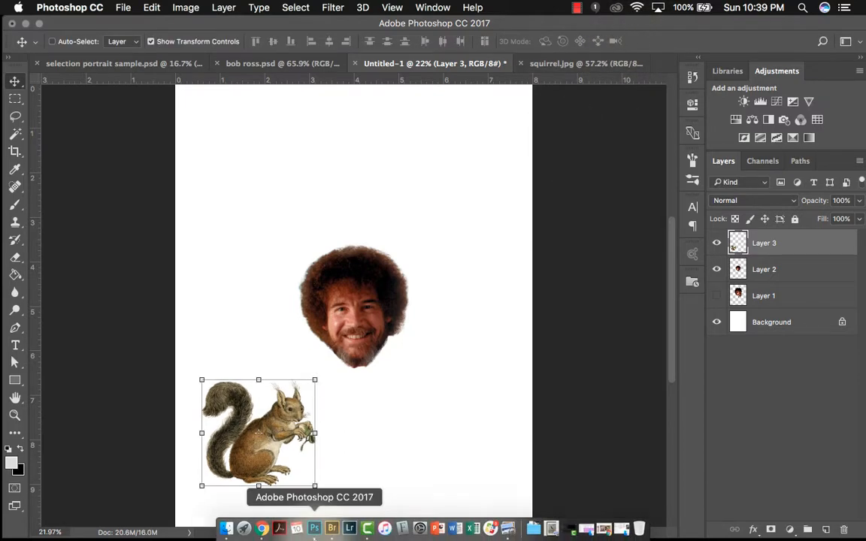
# - Switch to Adobe Bridge and open natgeo.jpg in Photoshop
pyautogui.click(332, 530)
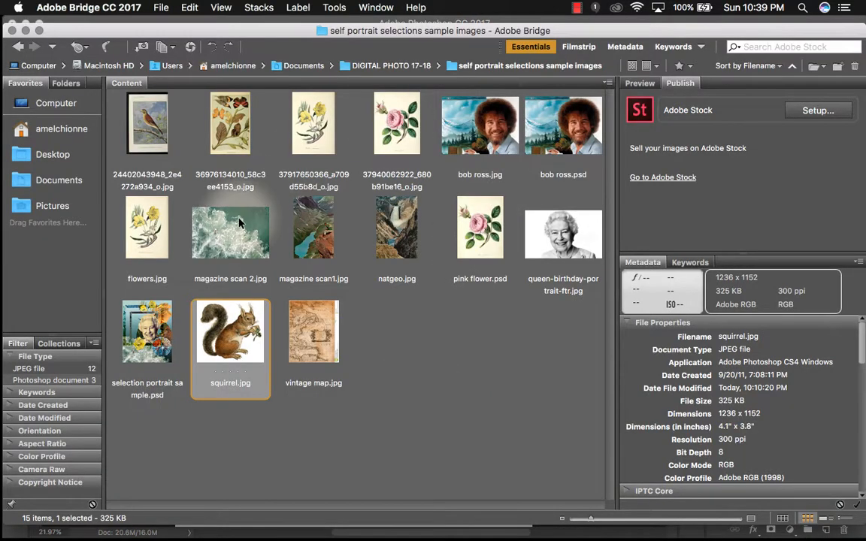
pyautogui.click(313, 225)
pyautogui.click(390, 233)
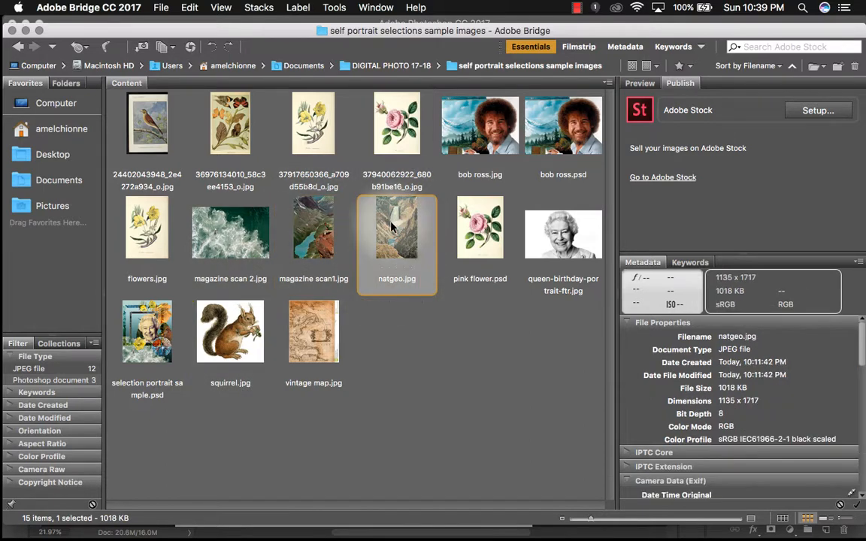
pyautogui.doubleClick(390, 234)
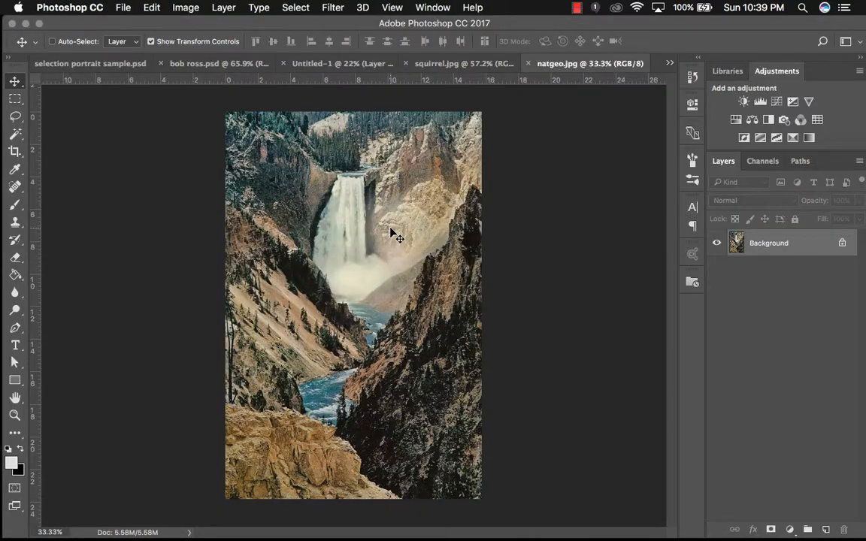
pyautogui.click(16, 100)
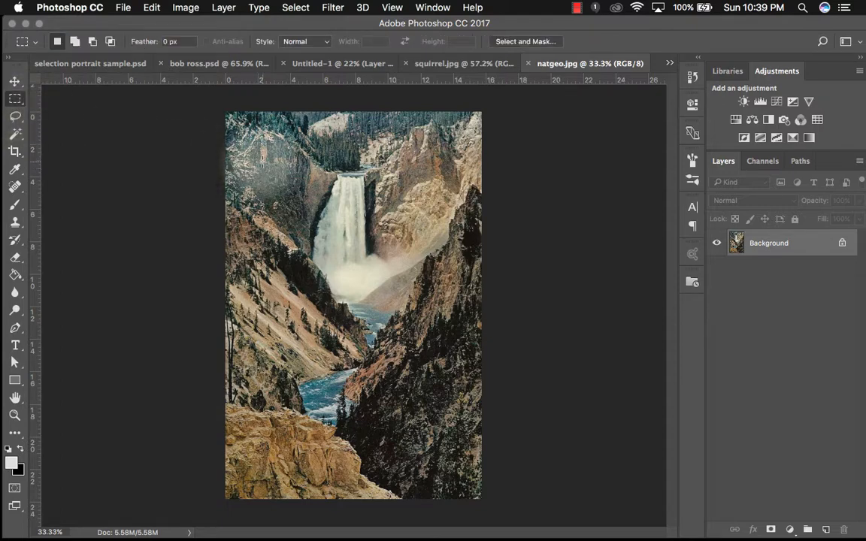
pyautogui.moveTo(264, 164); pyautogui.dragTo(540, 362)
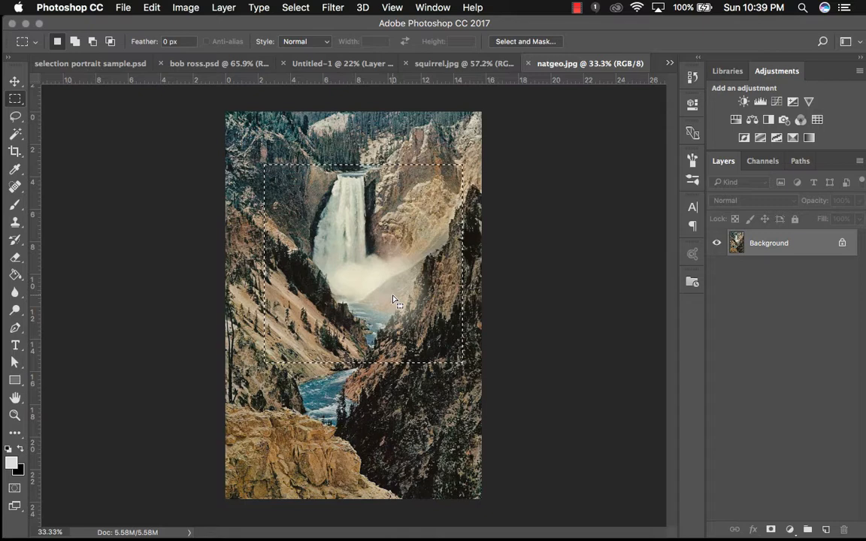
pyautogui.moveTo(392, 299); pyautogui.dragTo(382, 283)
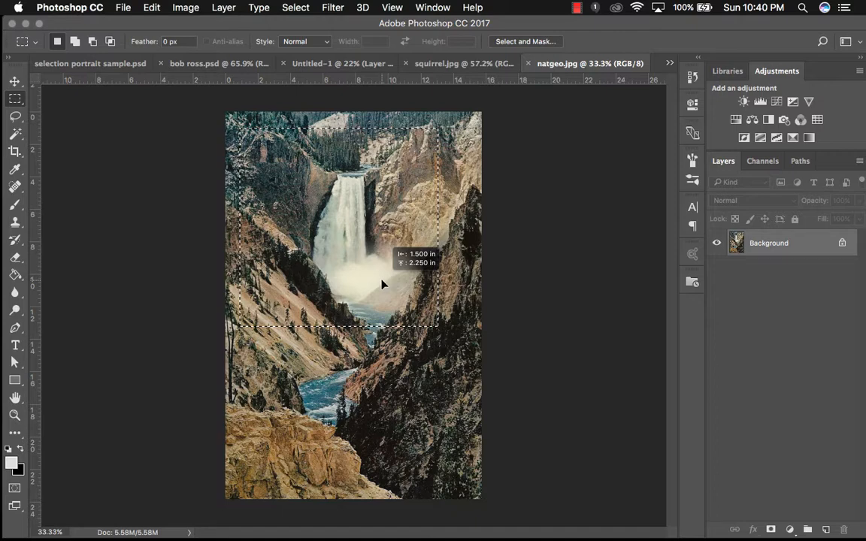
pyautogui.moveTo(382, 283)
pyautogui.mouseDown()
pyautogui.moveTo(440, 312)
pyautogui.moveTo(388, 298)
pyautogui.mouseUp()
pyautogui.click(385, 349)
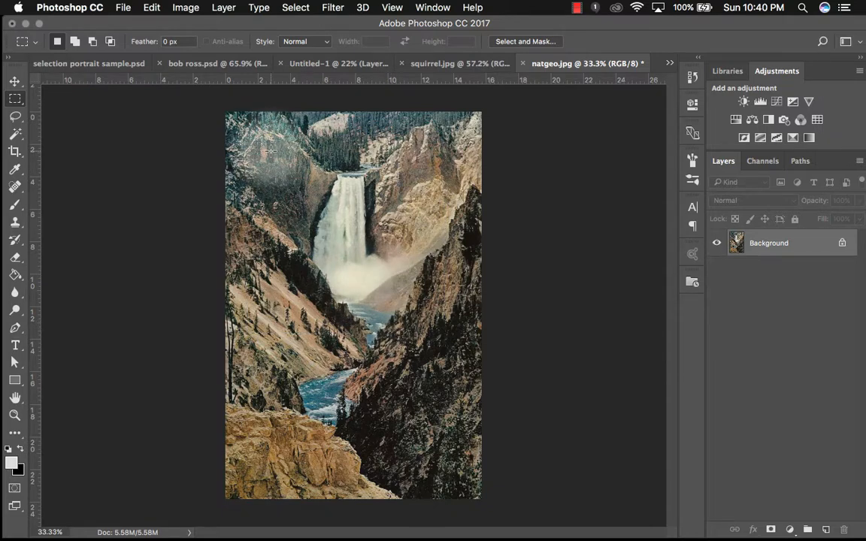
# - Select a rectangular frame on the waterfall photo by subtracting a smaller inner rectangle from a marquee
pyautogui.moveTo(270, 151); pyautogui.dragTo(452, 331)
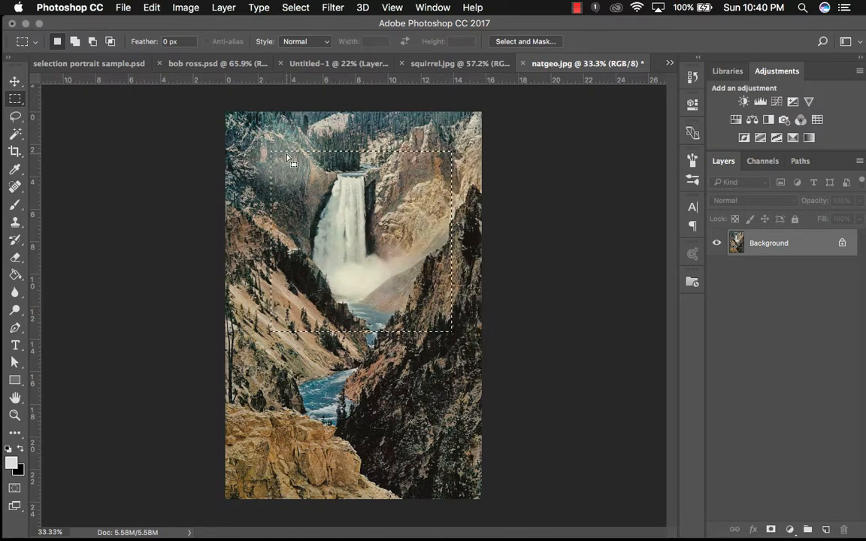
pyautogui.moveTo(312, 205); pyautogui.dragTo(282, 186)
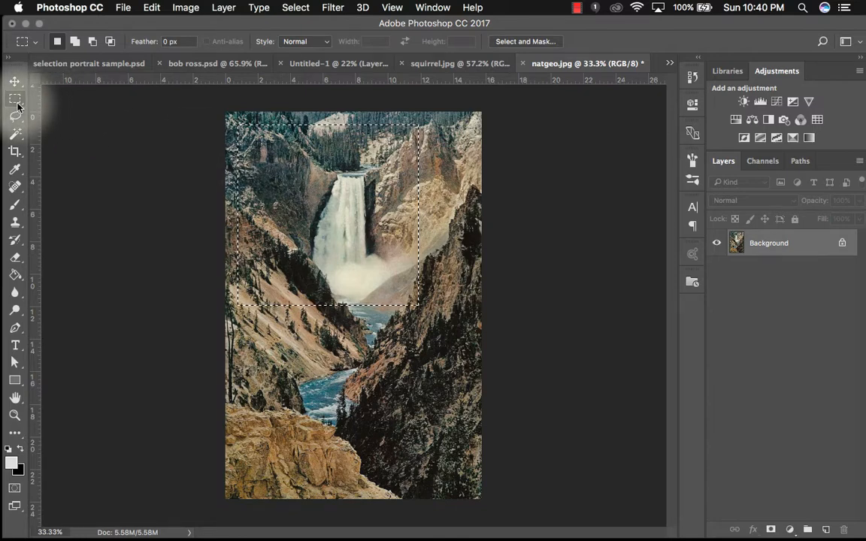
pyautogui.click(92, 41)
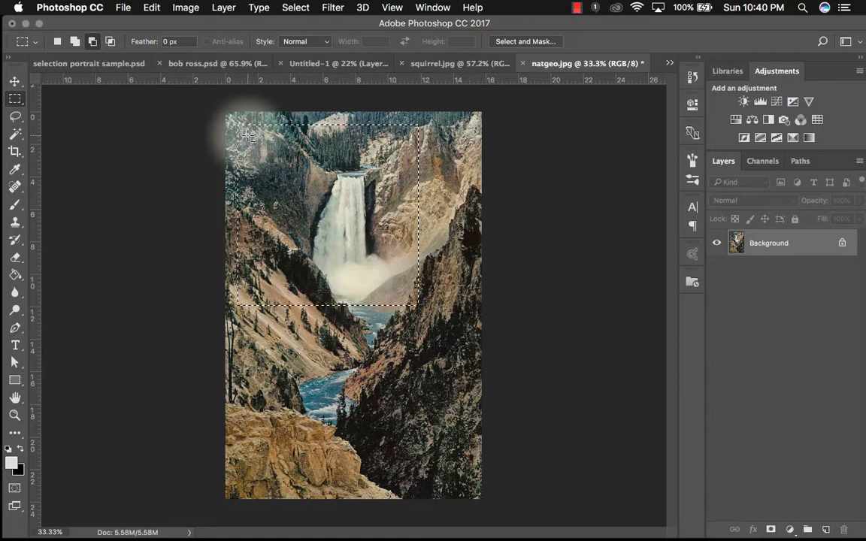
pyautogui.moveTo(249, 136); pyautogui.dragTo(412, 299)
# - Copy the frame selection and paste it into the Untitled-1 collage document
pyautogui.press('super+c')
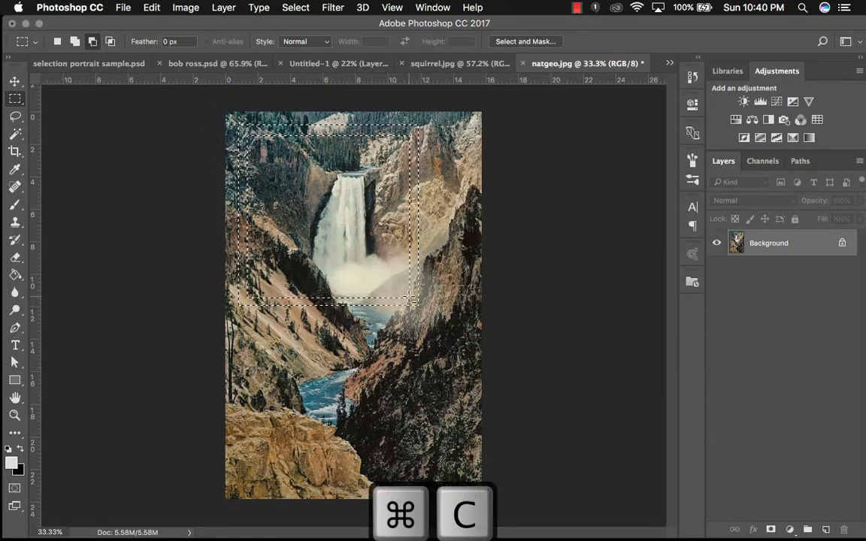
pyautogui.click(308, 65)
pyautogui.press('super+v')
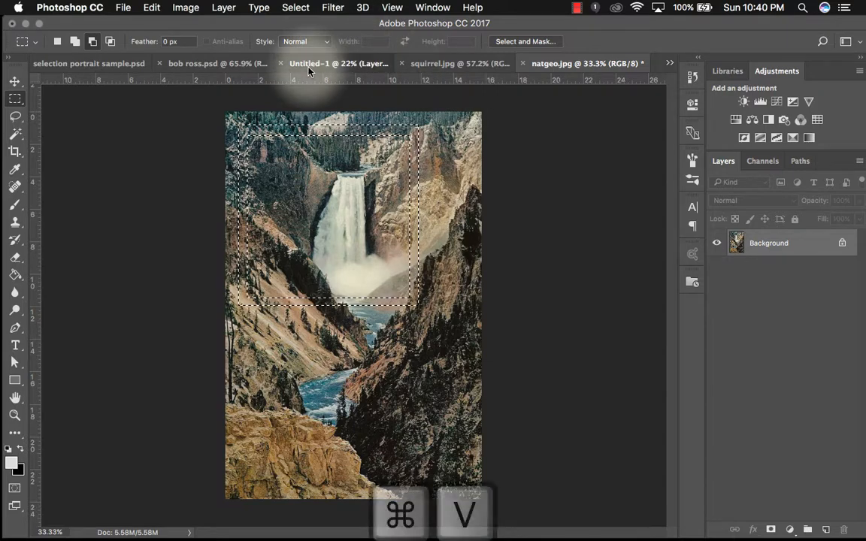
# - Scale the pasted frame up to about 175% so it surrounds the portrait
pyautogui.press('super+t')
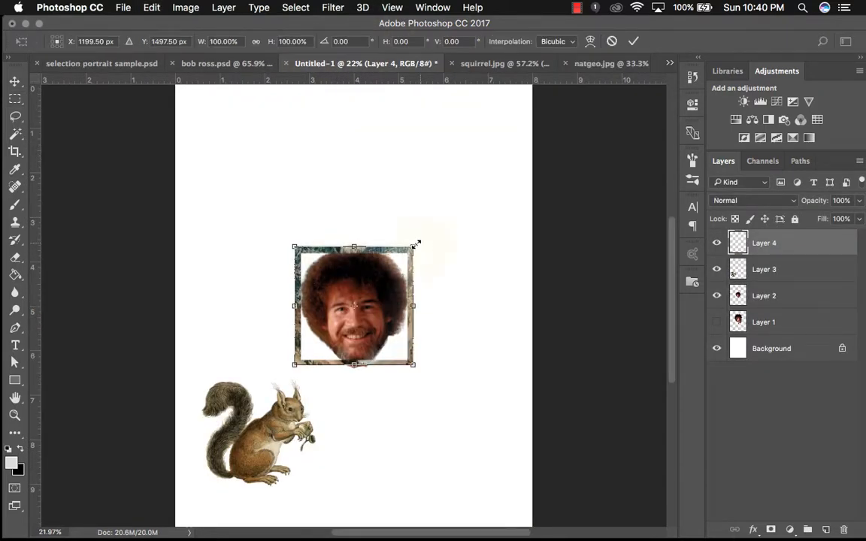
pyautogui.moveTo(425, 232); pyautogui.dragTo(370, 210)
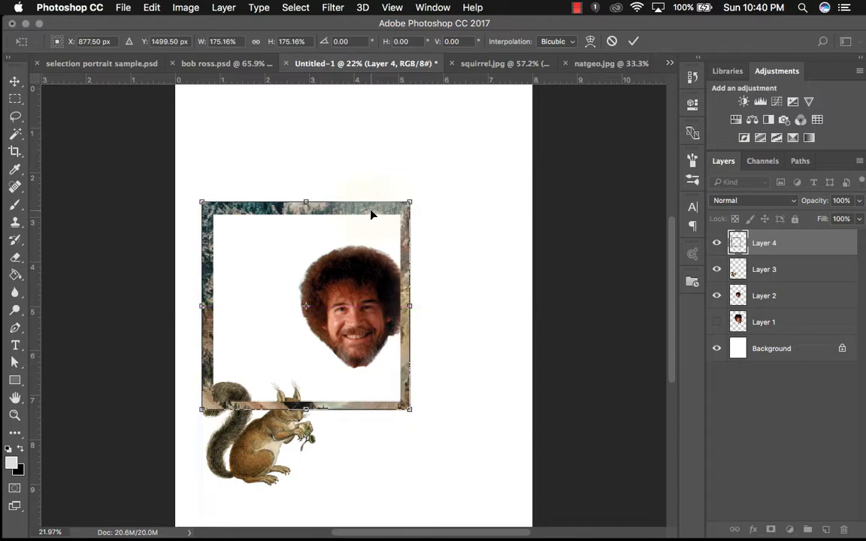
pyautogui.click(633, 40)
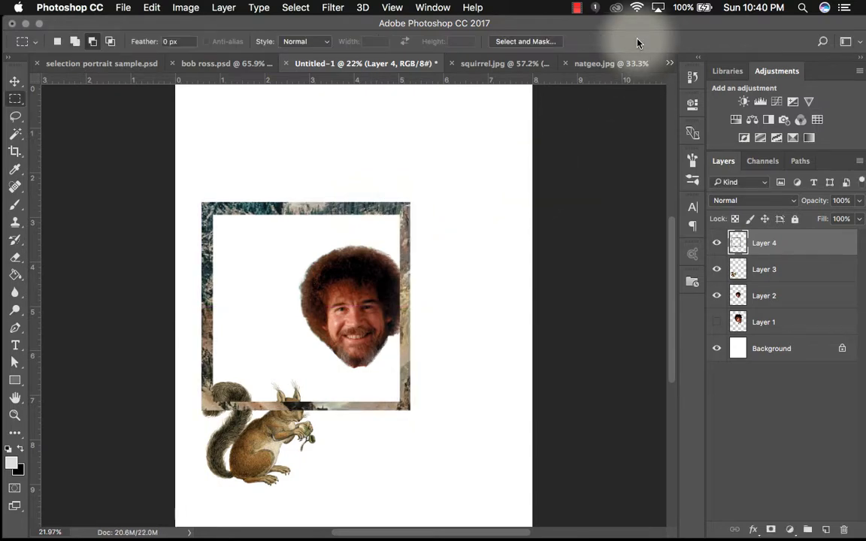
# - Select a circular area of the river in natgeo.jpg with the Elliptical Marquee and copy it
pyautogui.click(594, 61)
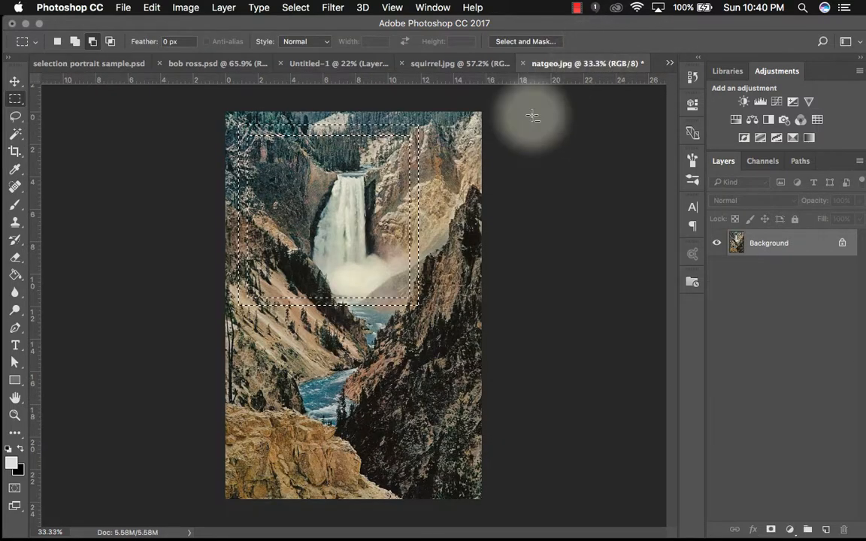
pyautogui.click(19, 106)
pyautogui.click(68, 109)
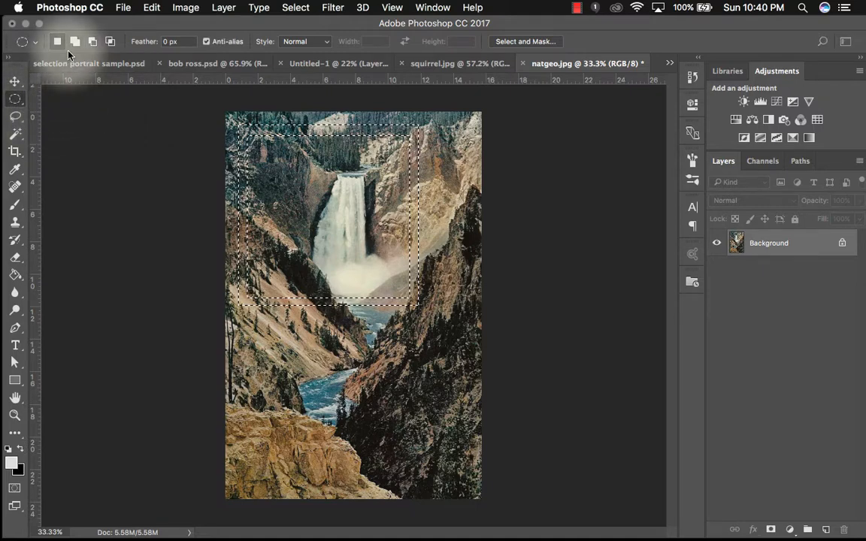
pyautogui.press('super+d')
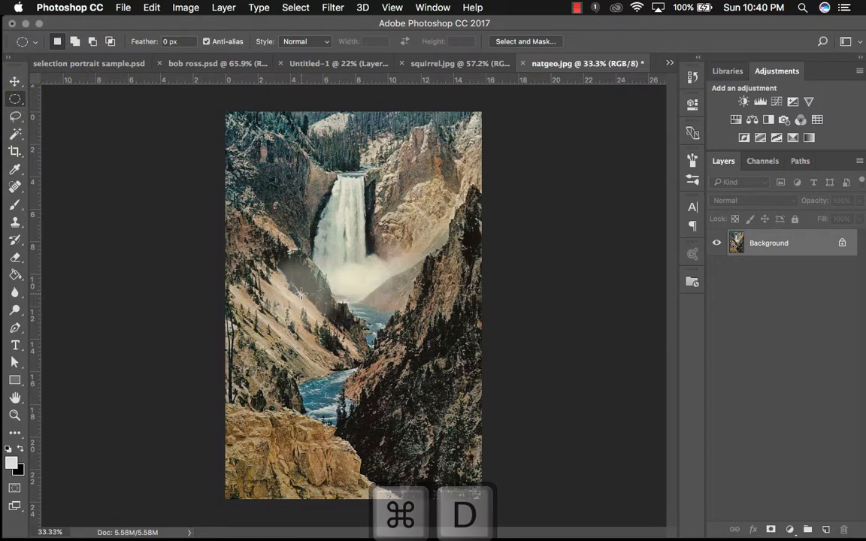
pyautogui.moveTo(313, 311); pyautogui.dragTo(423, 413)
pyautogui.press('super+c')
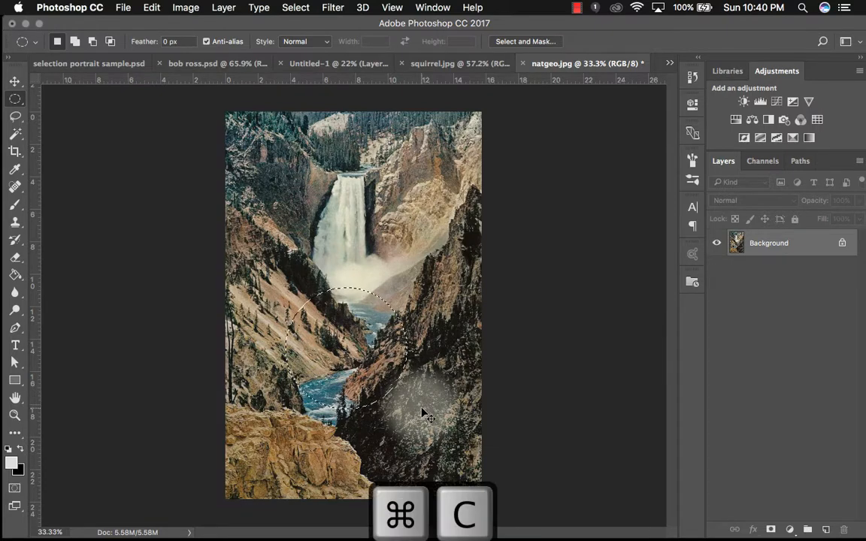
# - Paste the circle into Untitled-1 and move it to the frame's upper-right corner
pyautogui.click(345, 66)
pyautogui.press('super+v')
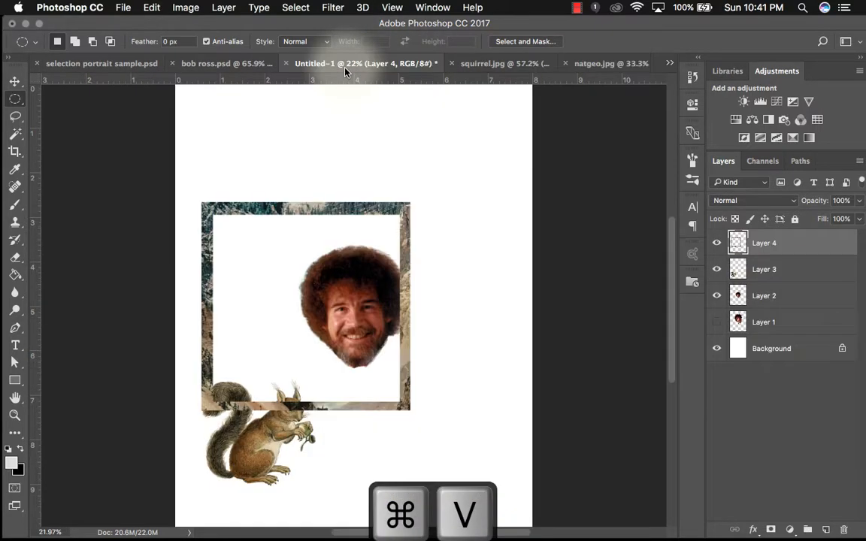
pyautogui.click(14, 80)
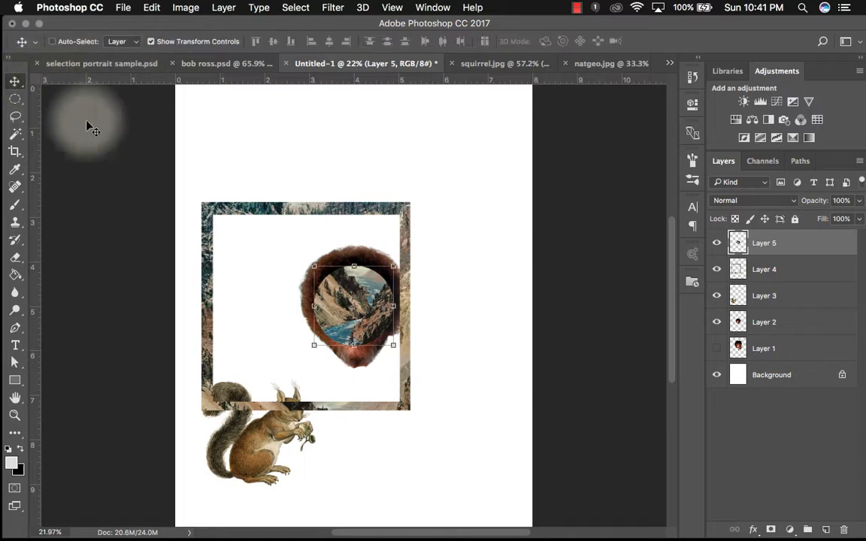
pyautogui.moveTo(358, 303); pyautogui.dragTo(438, 185)
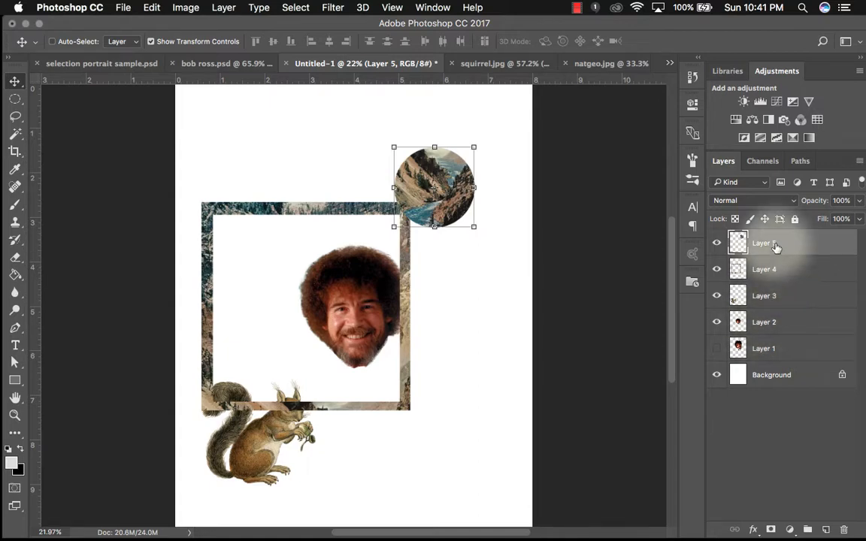
# - Rename Bob Ross's head layer to bob
pyautogui.click(767, 323)
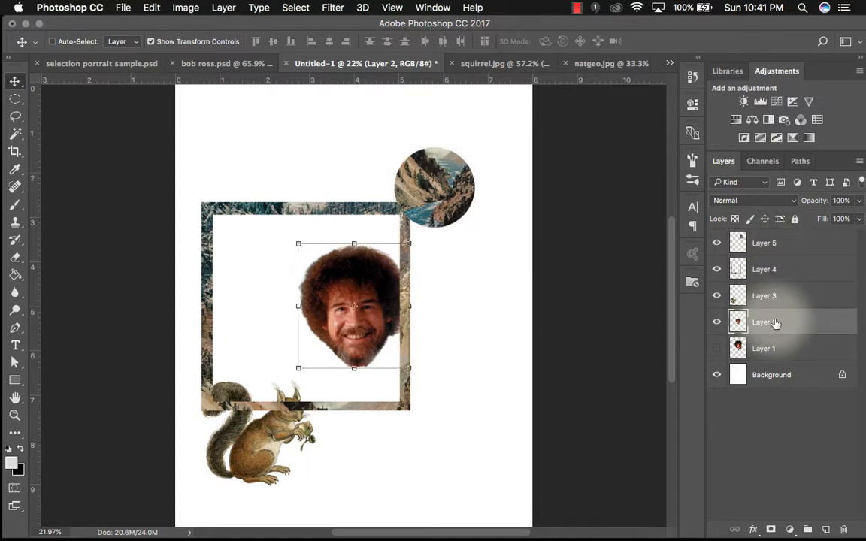
pyautogui.write('bob')
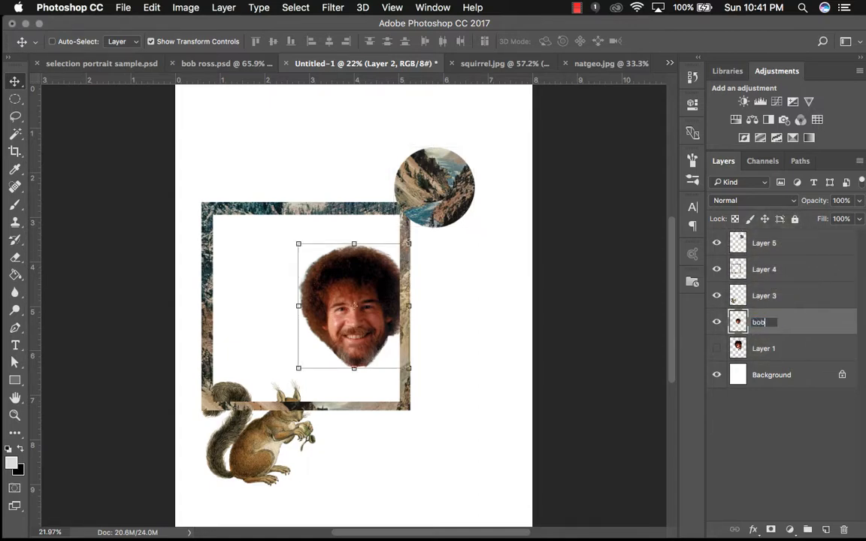
pyautogui.press('Return')
# - Rename the squirrel layer to squirrel and the frame layer to frame
pyautogui.doubleClick(766, 296)
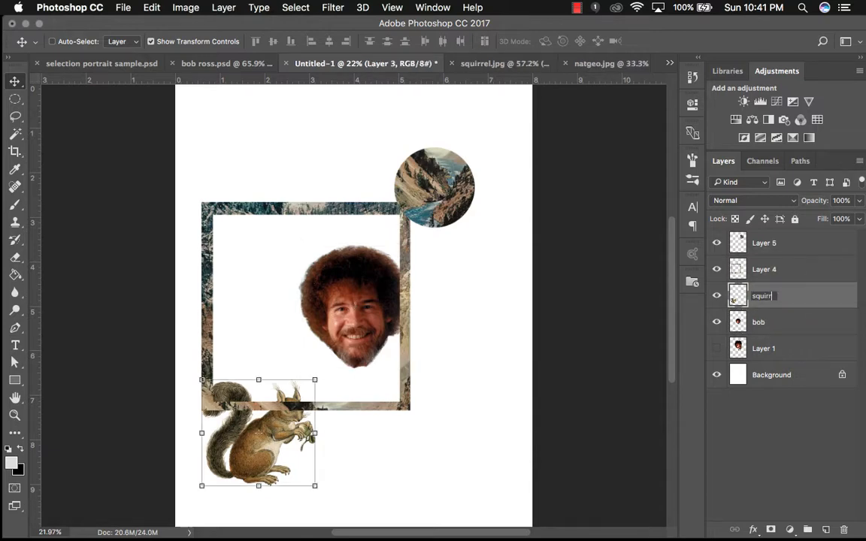
pyautogui.click(758, 279)
pyautogui.doubleClick(761, 270)
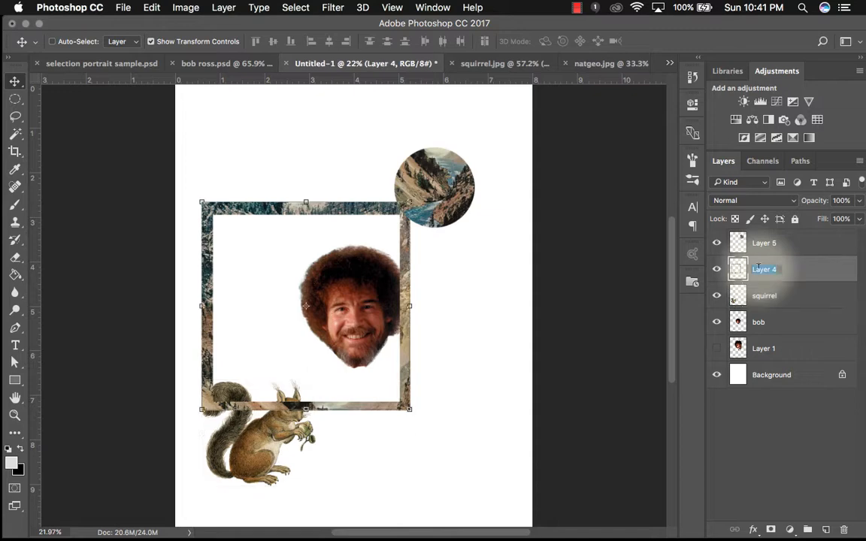
pyautogui.write('frame')
pyautogui.press('Return')
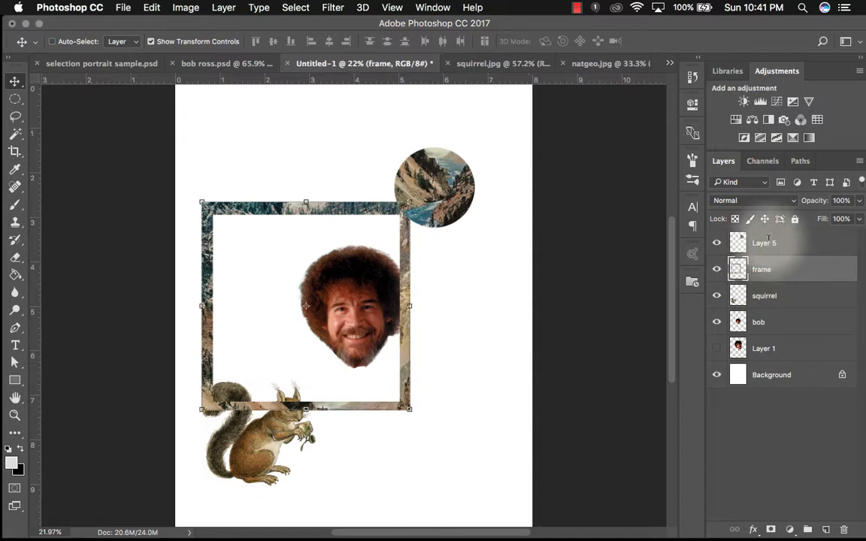
# - Rename the circle layer to circle
pyautogui.doubleClick(766, 243)
pyautogui.write('circ')
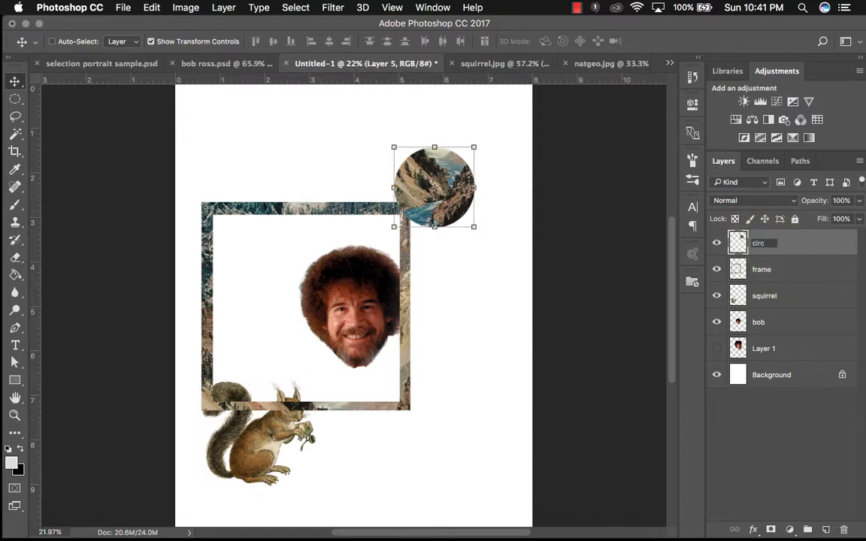
pyautogui.write('le')
pyautogui.press('Return')
# - Move the bob layer to the top of the layer stack
pyautogui.click(807, 324)
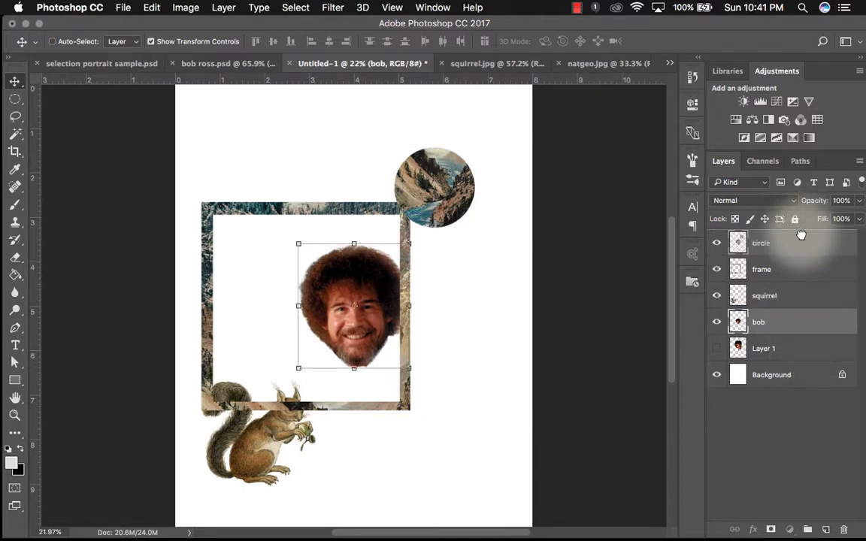
pyautogui.moveTo(802, 236); pyautogui.dragTo(803, 239)
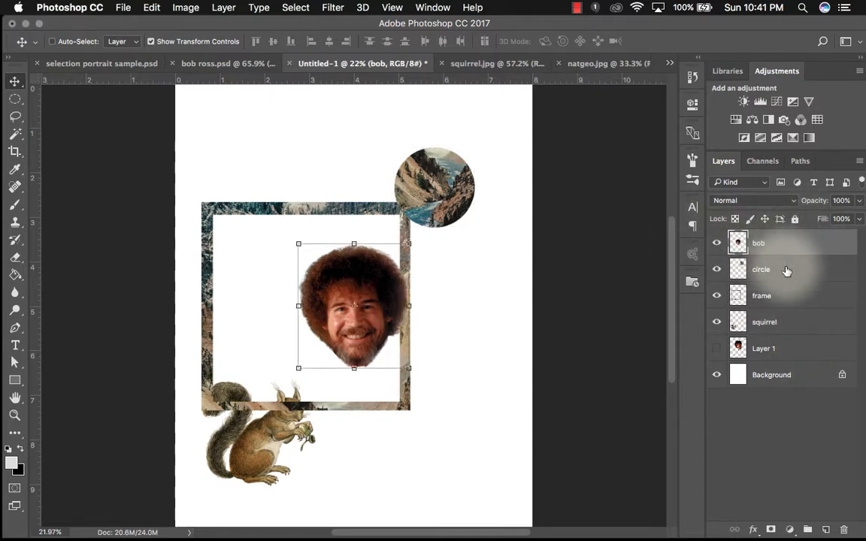
pyautogui.click(781, 332)
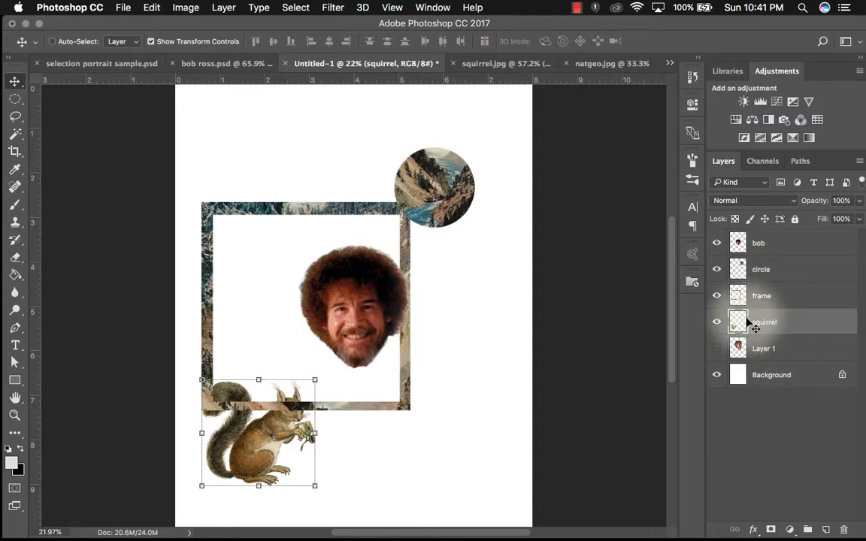
# - In bob ross.psd, copy the selected head onto a new layer and hide the background
pyautogui.click(238, 63)
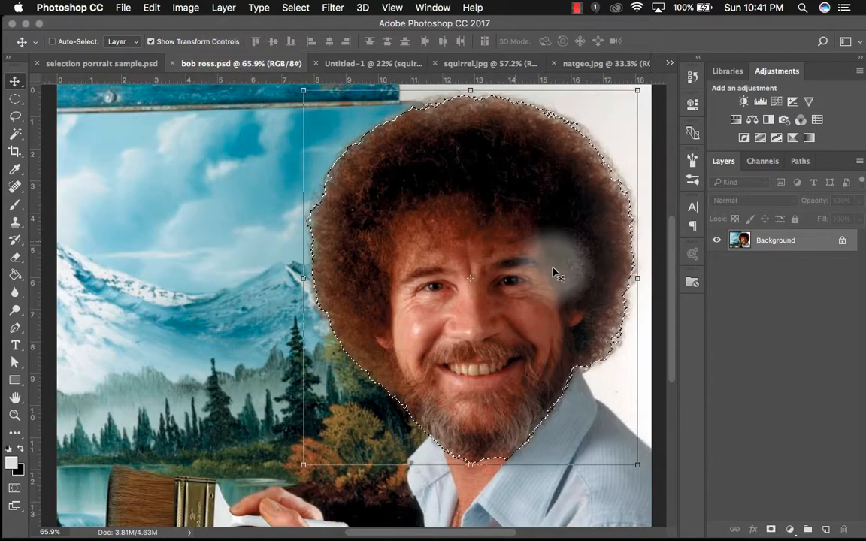
pyautogui.press('super+0')
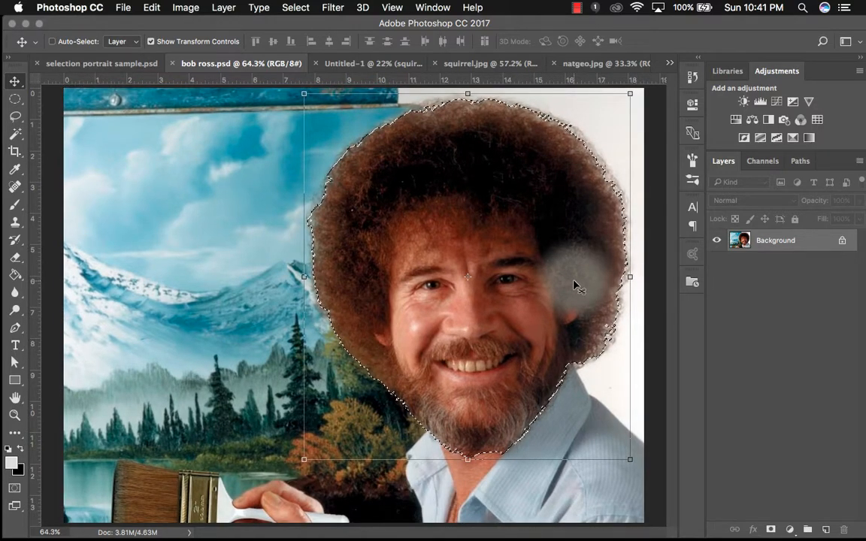
pyautogui.press('super+j')
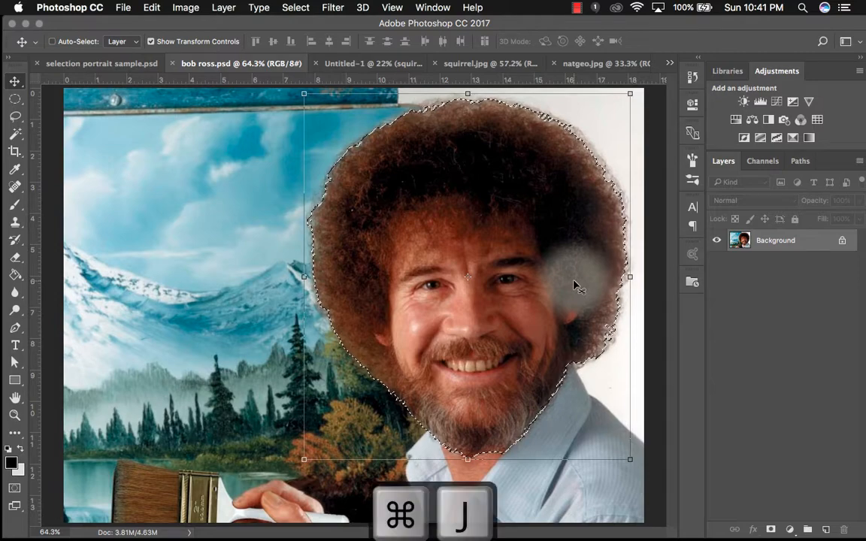
pyautogui.click(717, 262)
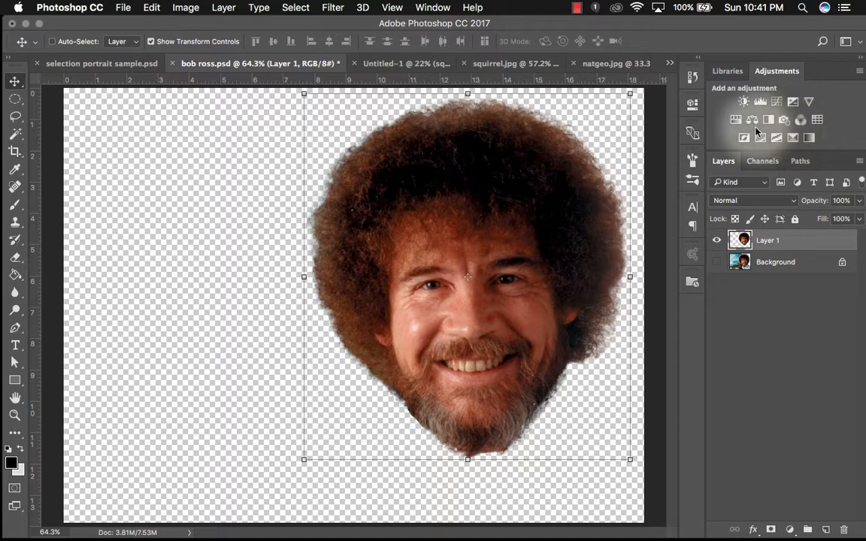
# - Preview the Cutout and Paint Daubs filters in the Filter Gallery without applying them
pyautogui.click(295, 7)
pyautogui.moveTo(336, 6)
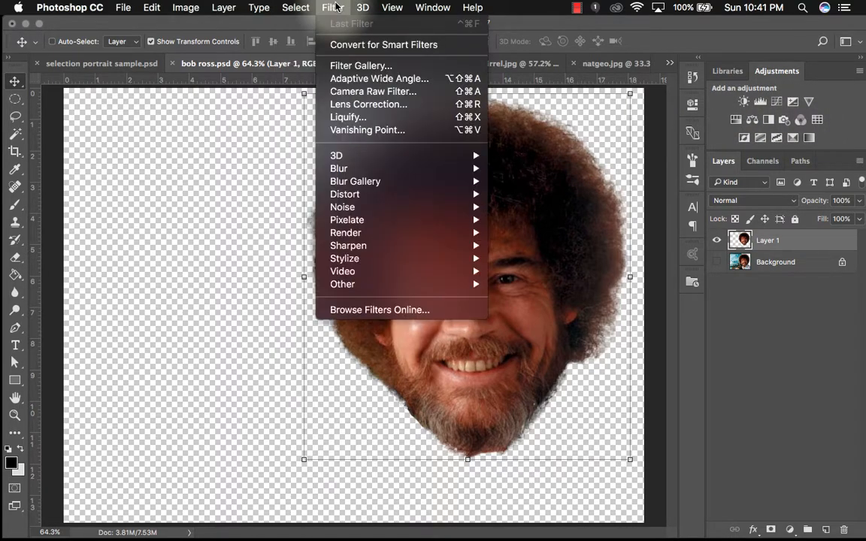
pyautogui.click(340, 68)
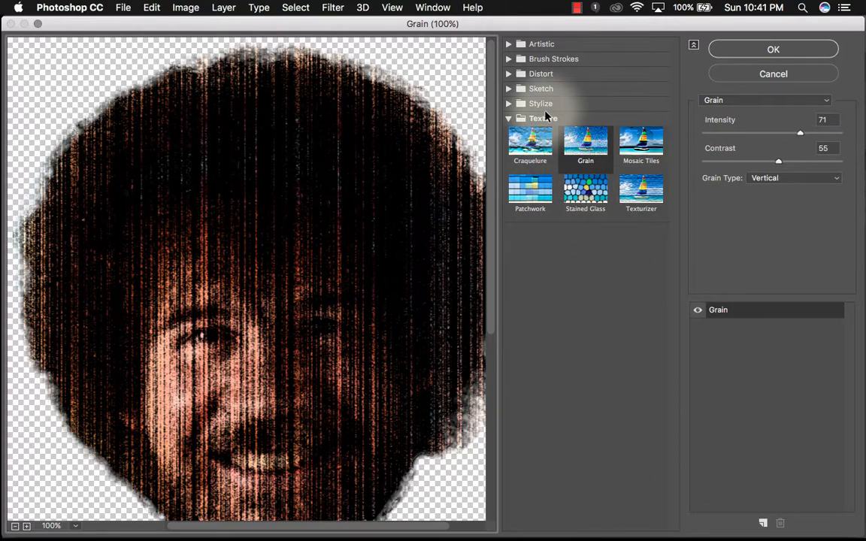
pyautogui.click(512, 44)
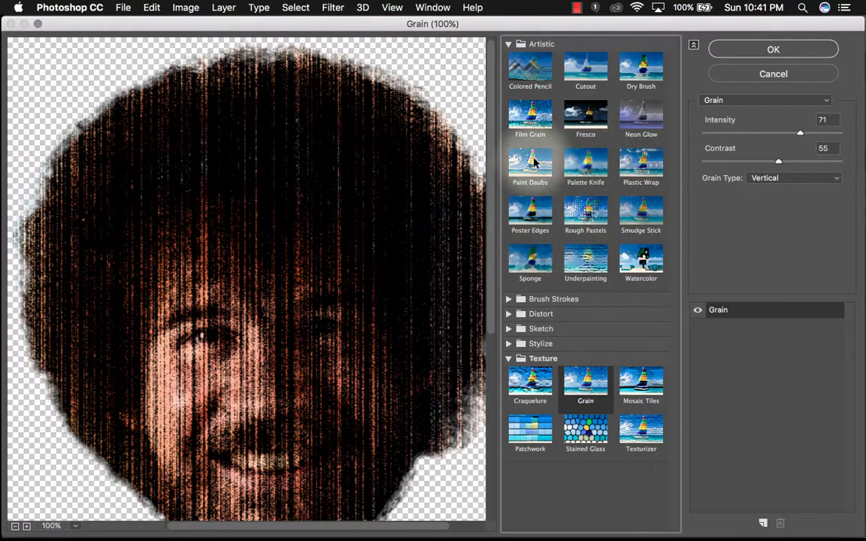
pyautogui.click(586, 81)
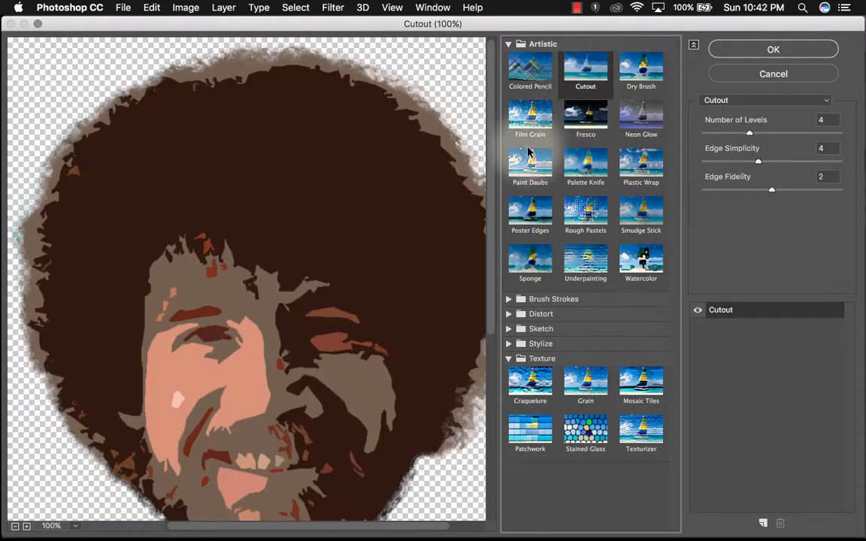
pyautogui.click(527, 126)
pyautogui.click(528, 165)
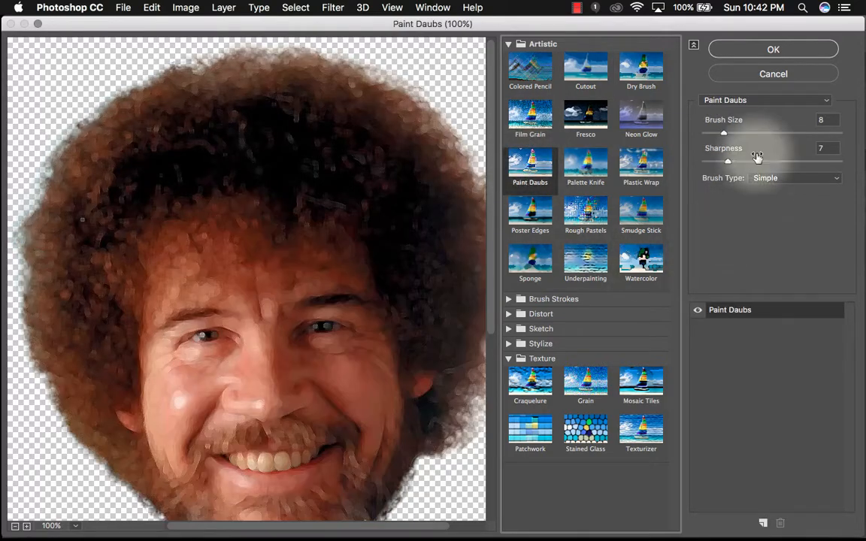
pyautogui.click(759, 72)
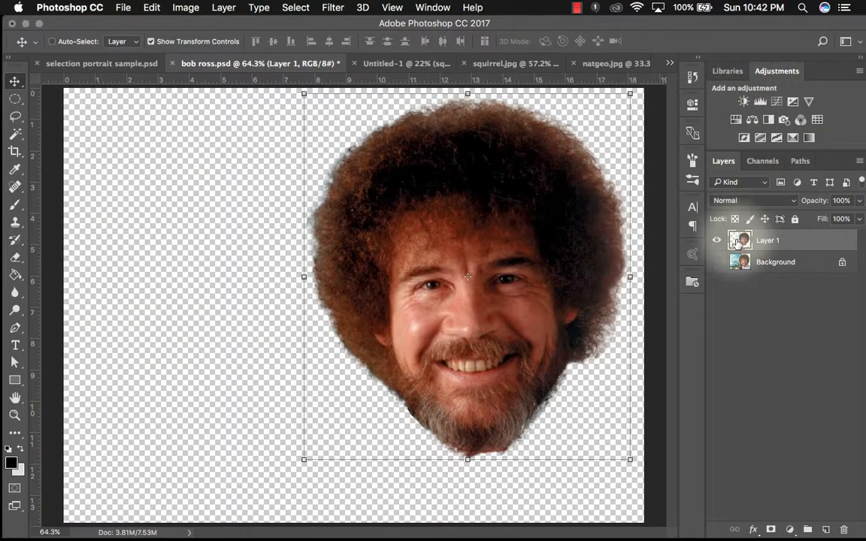
# - Add a Gradient Map adjustment using the Sepia Antique preset and toggle it to compare
pyautogui.click(810, 139)
pyautogui.click(551, 144)
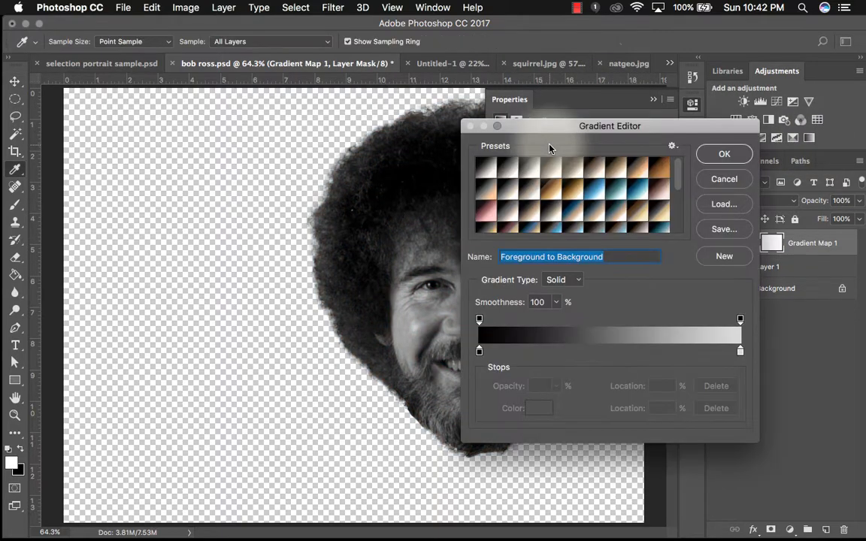
pyautogui.click(641, 178)
pyautogui.click(659, 171)
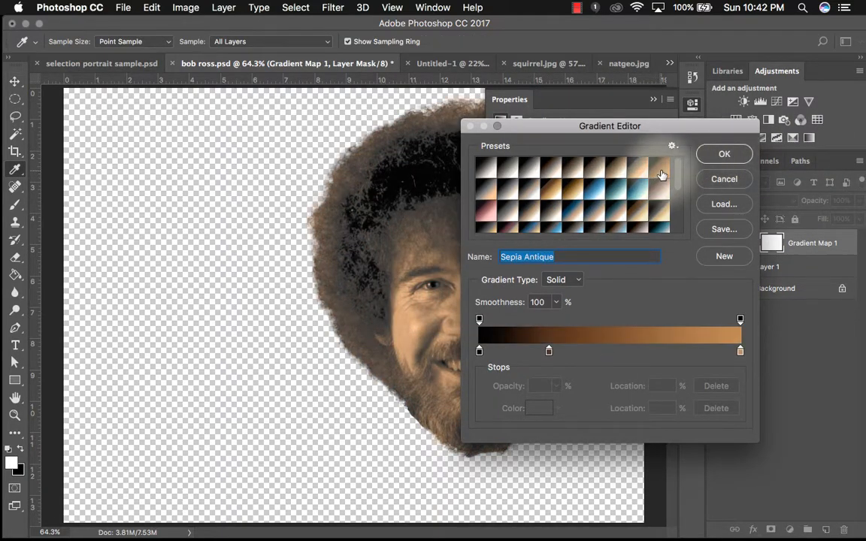
pyautogui.click(710, 155)
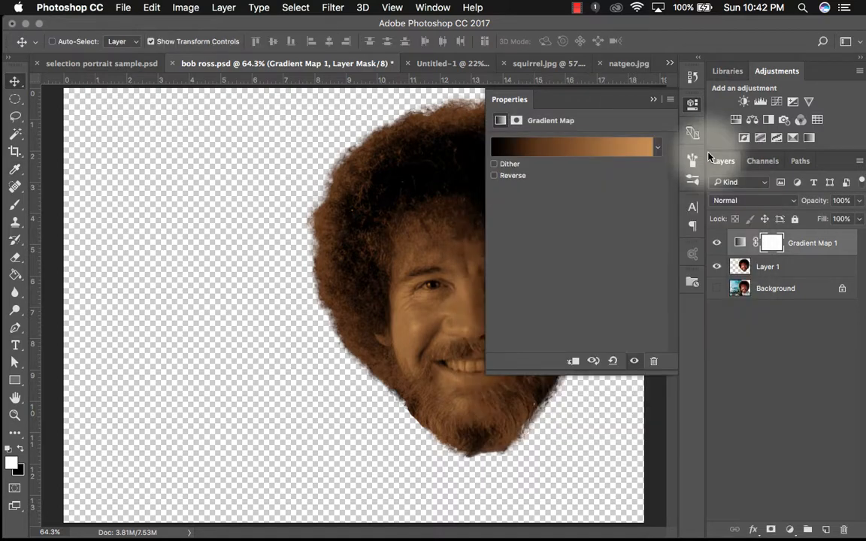
pyautogui.click(654, 99)
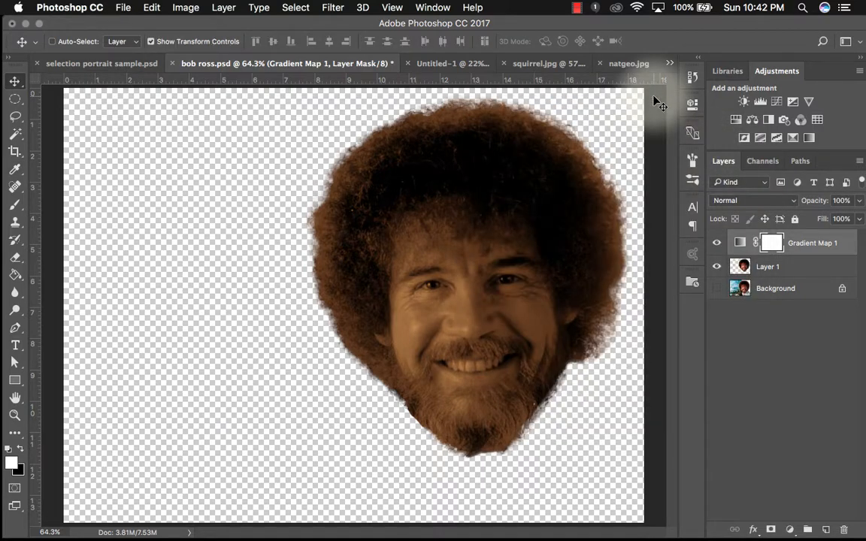
pyautogui.click(717, 243)
pyautogui.click(716, 244)
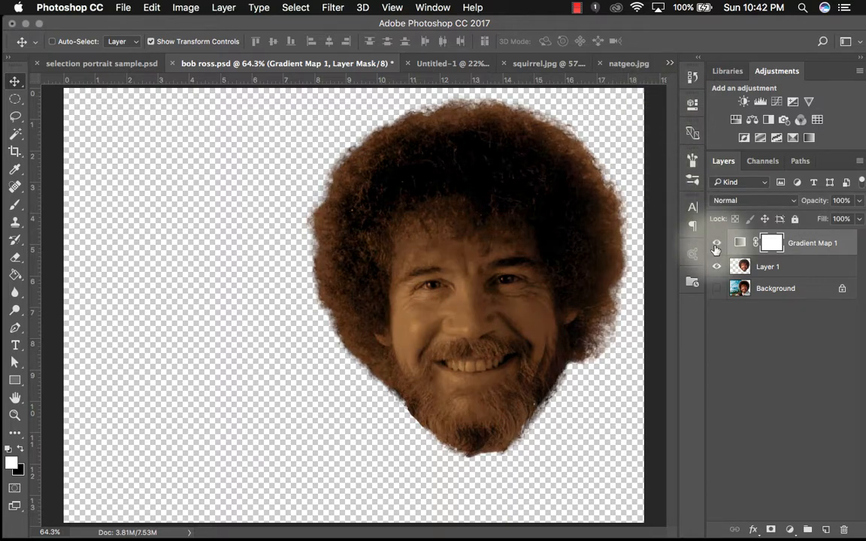
# - Merge the Gradient Map into the head layer, then select all and copy the sepia head
pyautogui.click(800, 272)
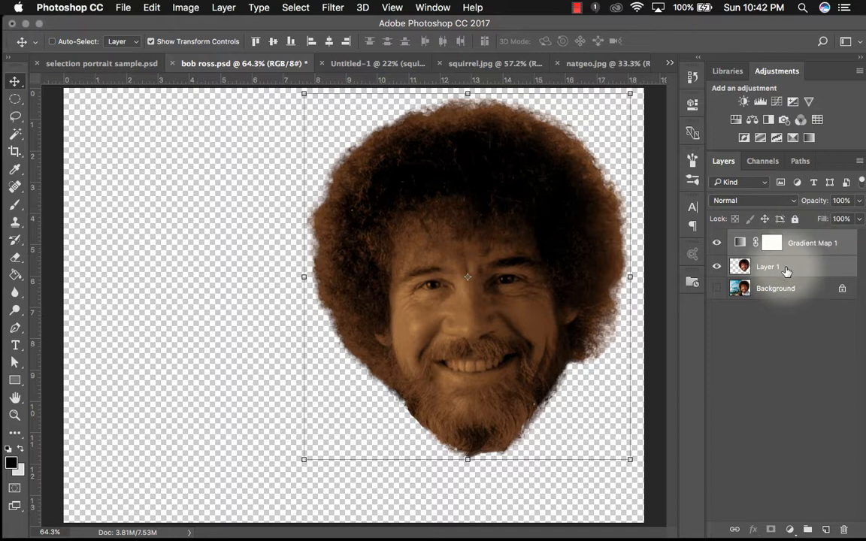
pyautogui.press('super+e')
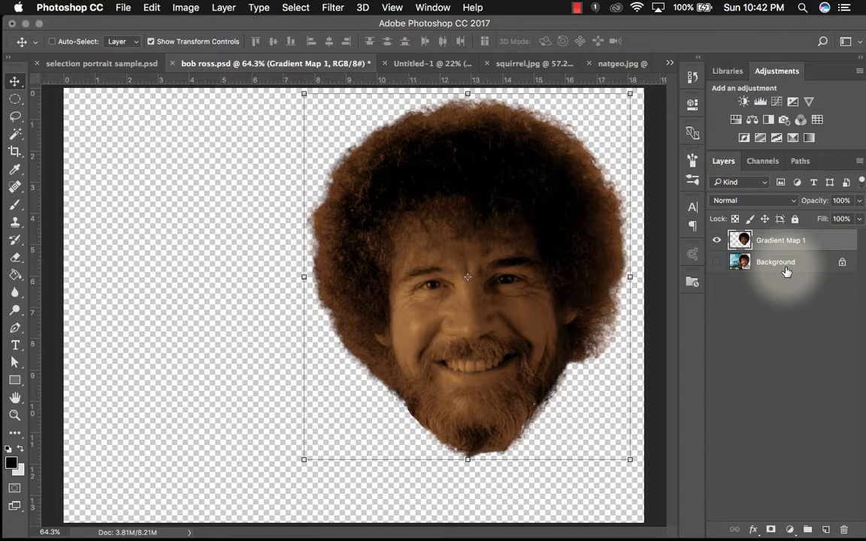
pyautogui.press('super+a')
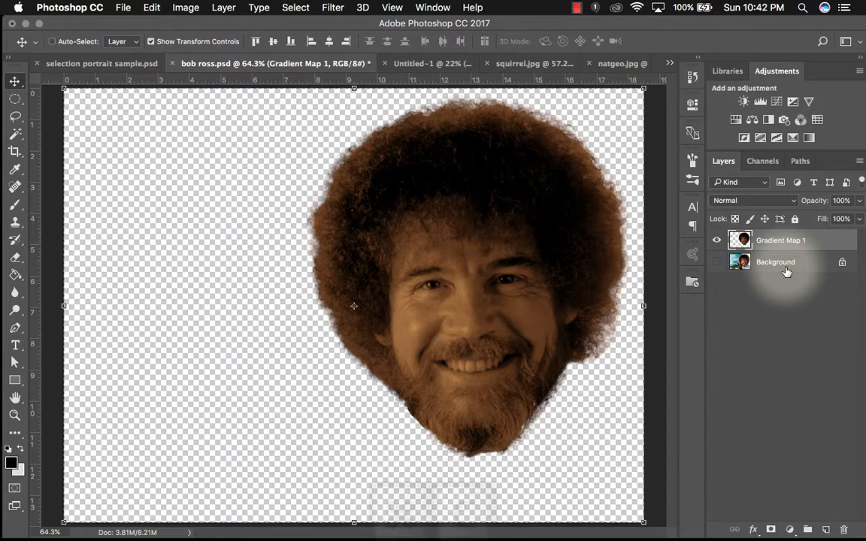
pyautogui.press('super+c')
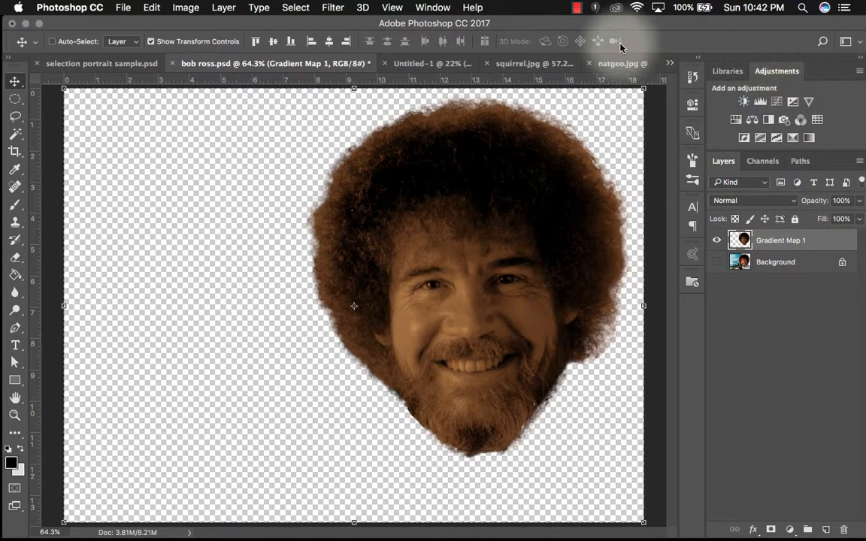
# - Paste the sepia head into the Untitled-1 collage and move its layer to the top of the stack
pyautogui.click(438, 65)
pyautogui.press('super+v')
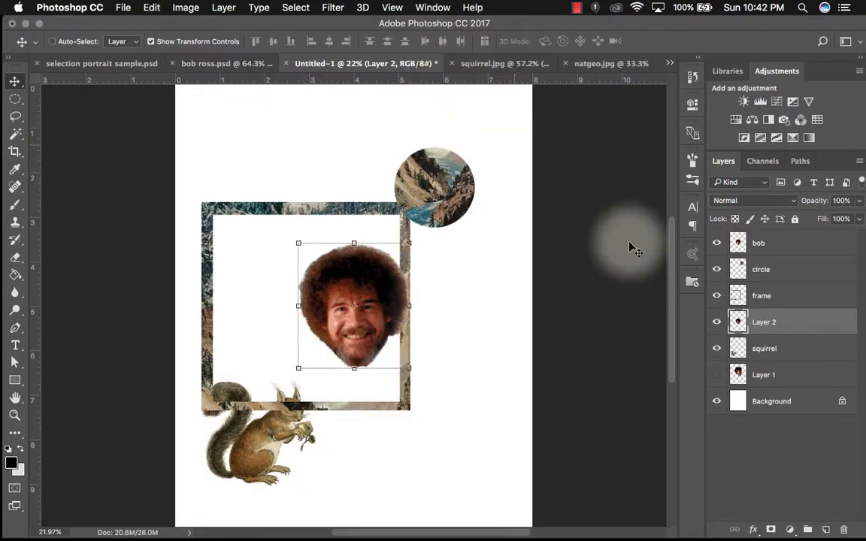
pyautogui.moveTo(812, 327); pyautogui.dragTo(809, 242)
# - Rename the pasted layer bob2 and hide the original bob layer
pyautogui.write('b')
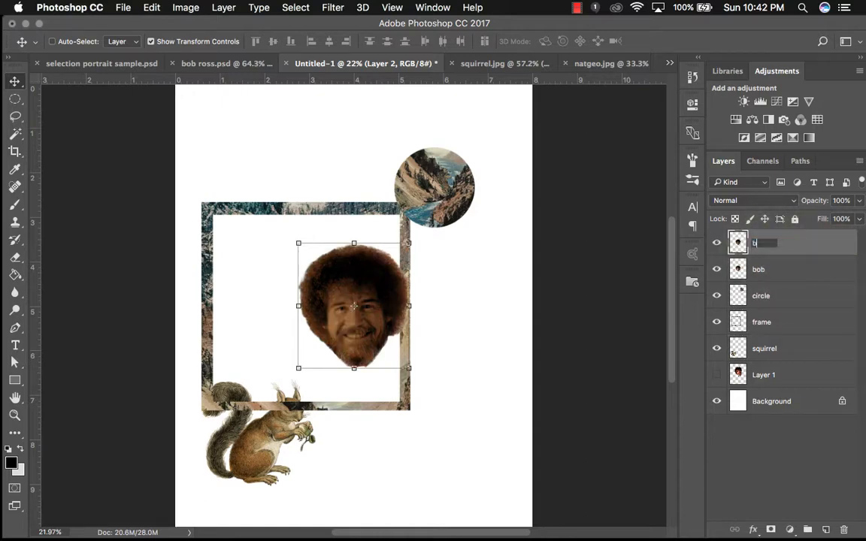
pyautogui.write('ob2')
pyautogui.press('Return')
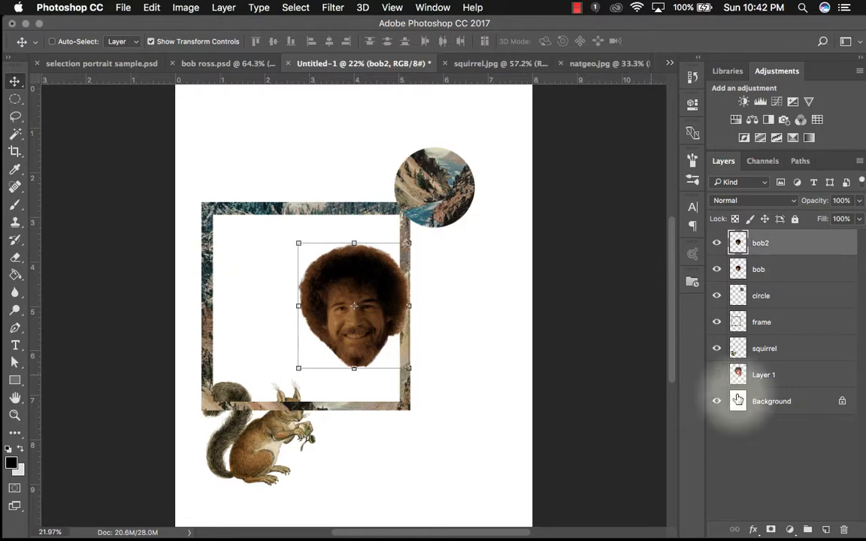
pyautogui.click(716, 270)
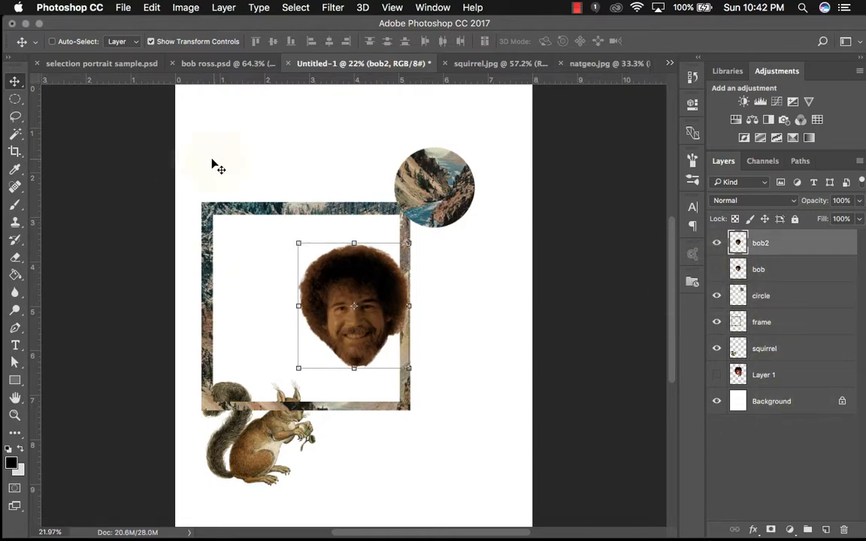
# - Scale the bob2 head up to about 156% and position it over the frame's right side
pyautogui.moveTo(347, 299); pyautogui.dragTo(366, 309)
pyautogui.press('super+t')
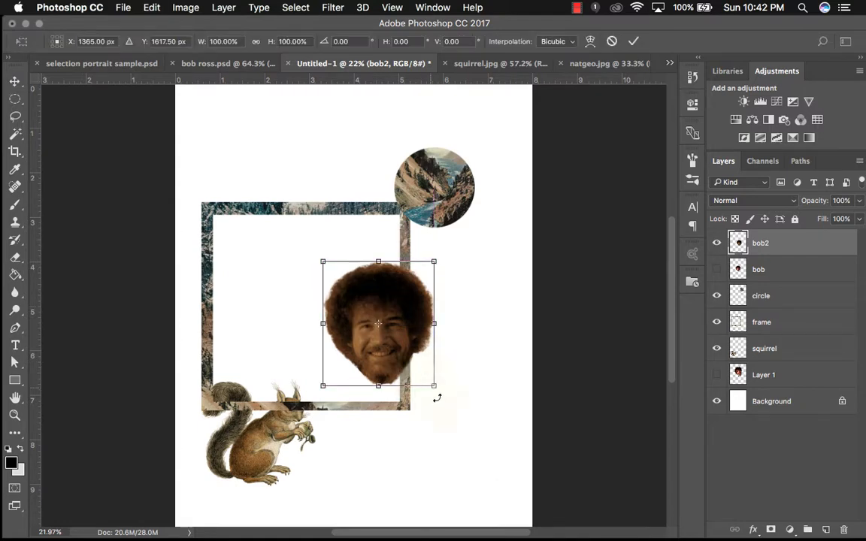
pyautogui.moveTo(434, 386); pyautogui.dragTo(496, 453)
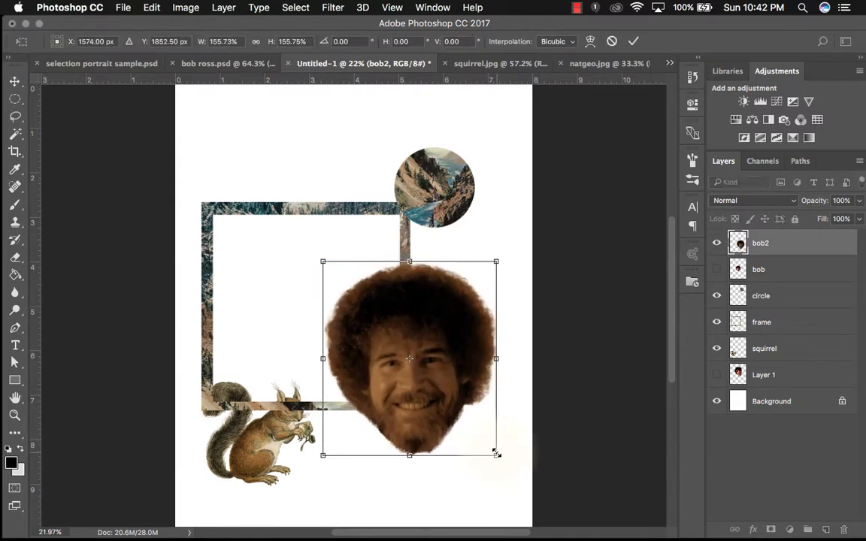
pyautogui.click(633, 41)
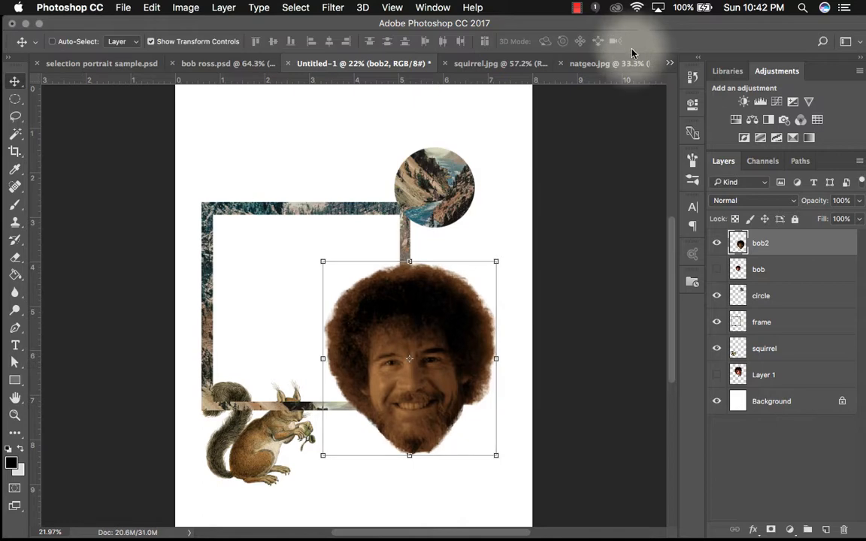
pyautogui.moveTo(374, 348); pyautogui.dragTo(375, 325)
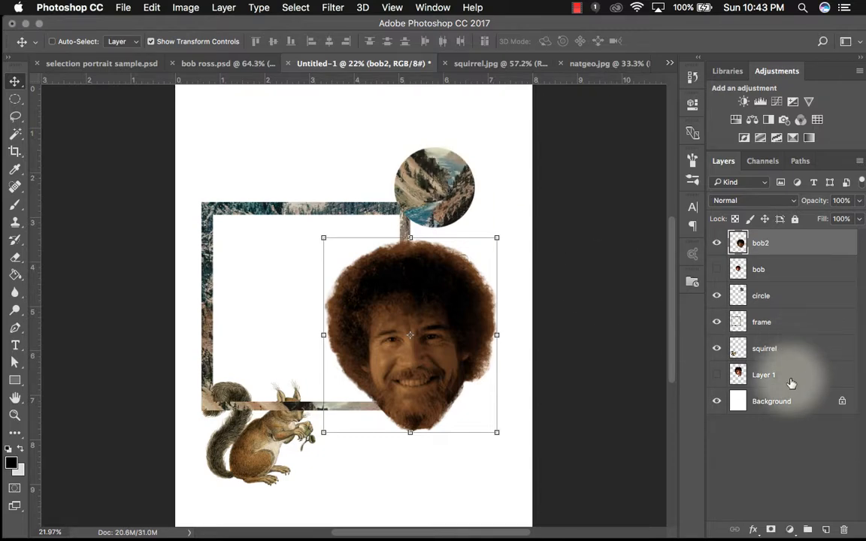
# - Add a Gradient Fill layer above the Background and choose the Sepia-Blue 1 preset
pyautogui.click(835, 401)
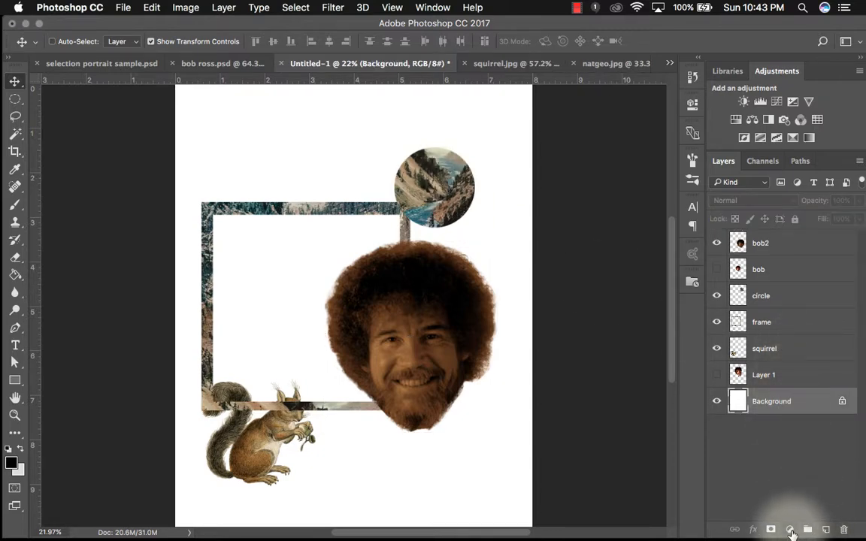
pyautogui.click(791, 531)
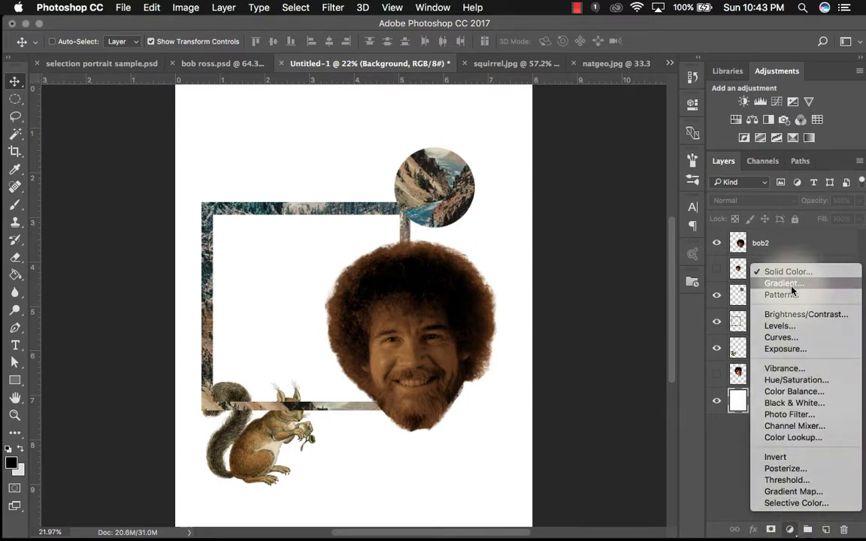
pyautogui.click(791, 290)
pyautogui.click(548, 204)
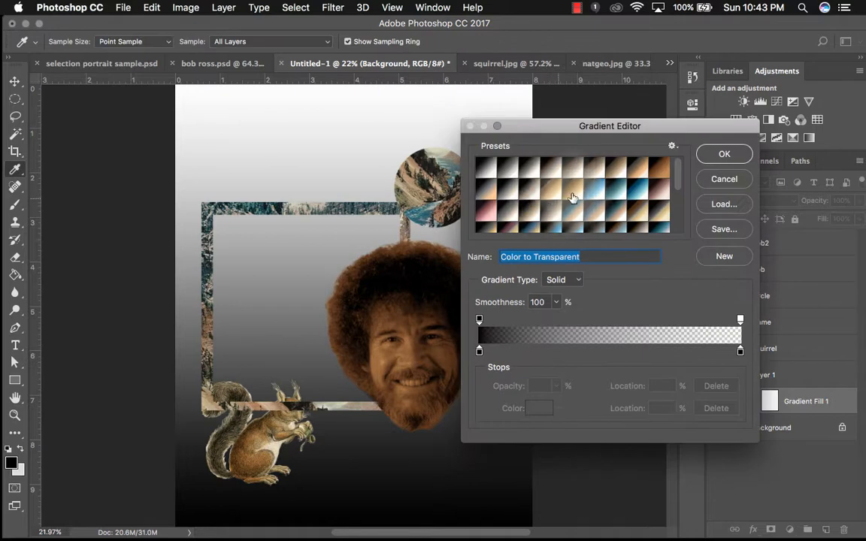
pyautogui.click(593, 190)
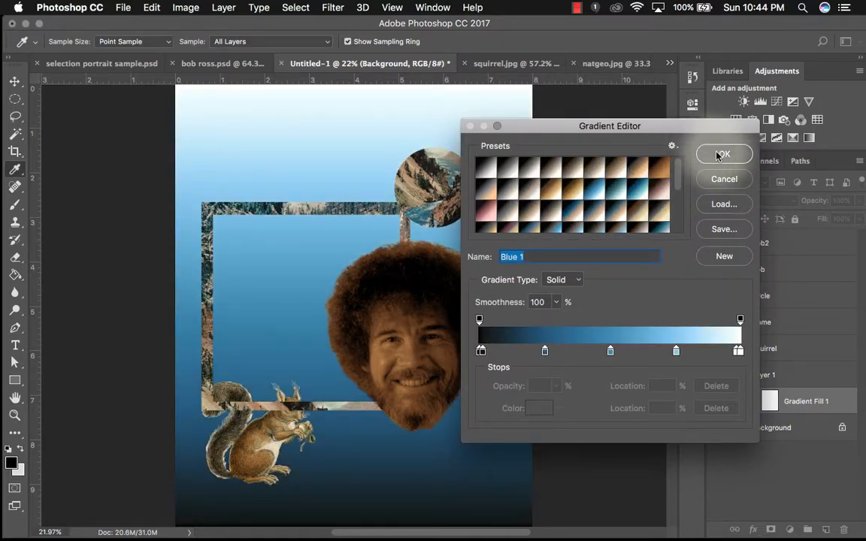
pyautogui.click(531, 188)
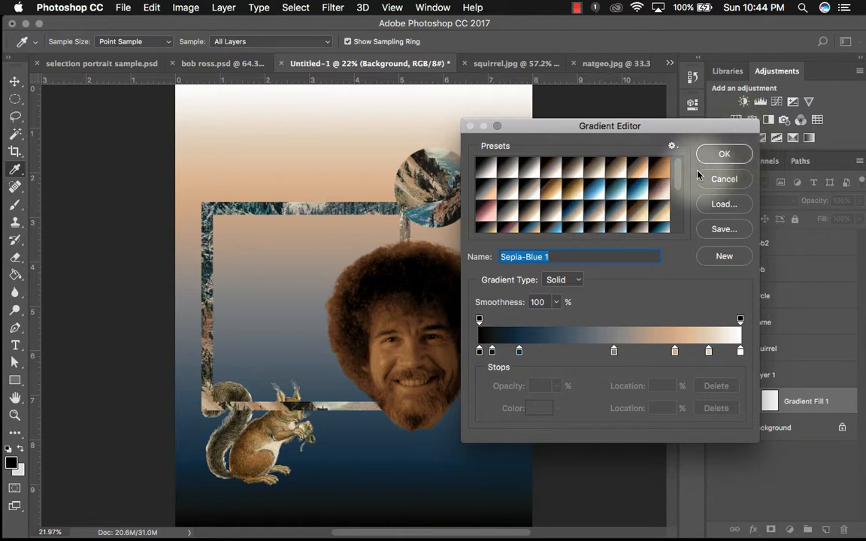
pyautogui.scroll(-5, 681, 188)
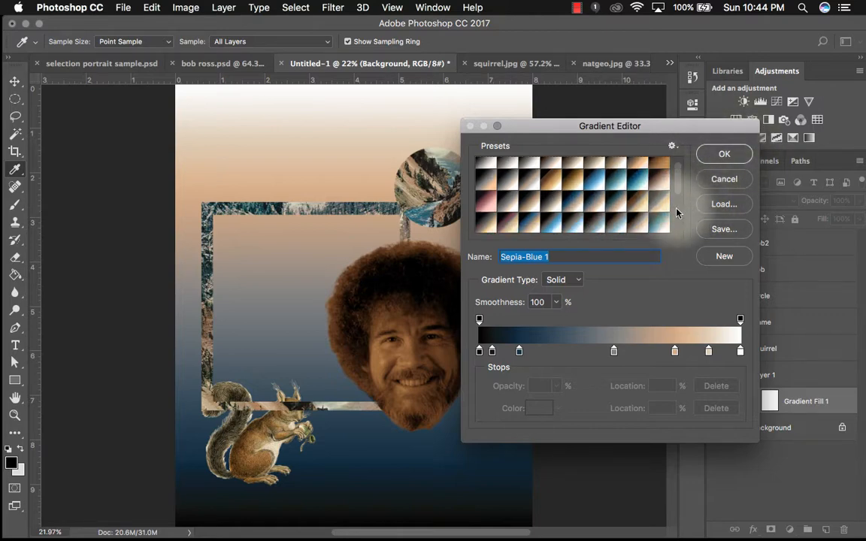
pyautogui.click(673, 145)
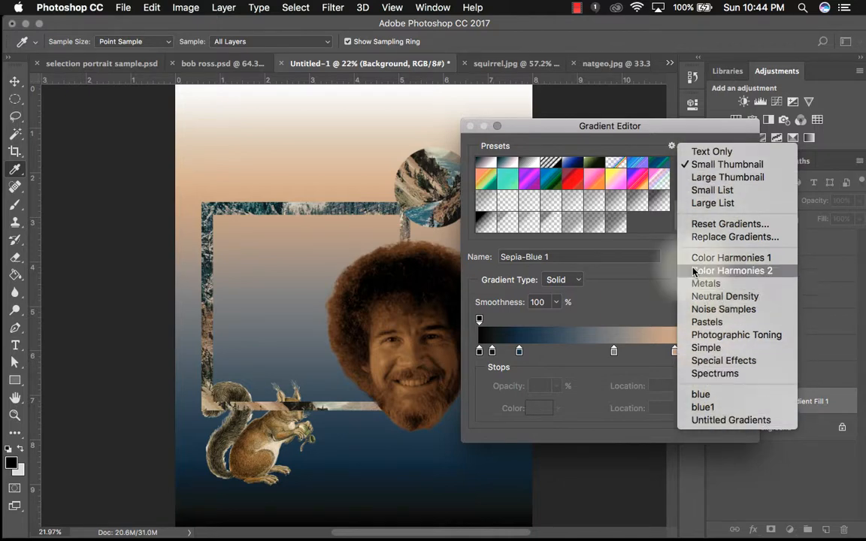
pyautogui.click(667, 312)
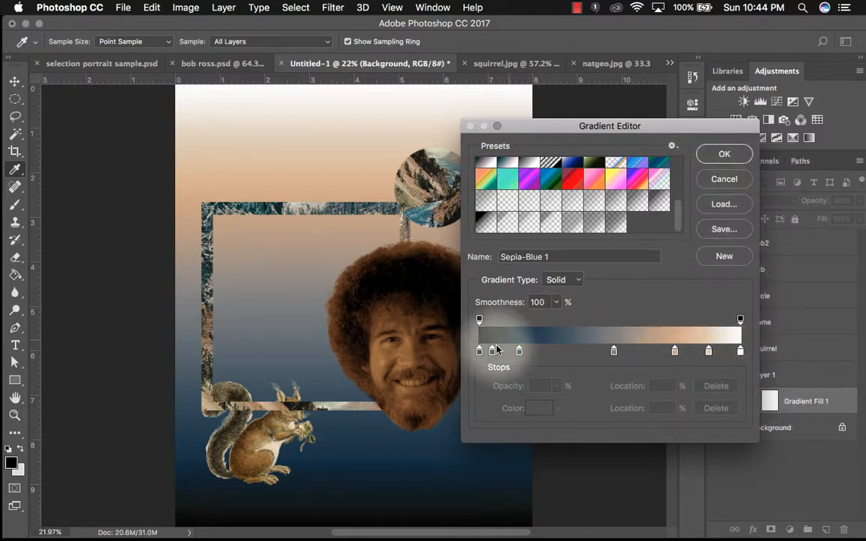
# - Set the gradient's leftmost colour stop to a salmon pink
pyautogui.click(481, 351)
pyautogui.click(527, 409)
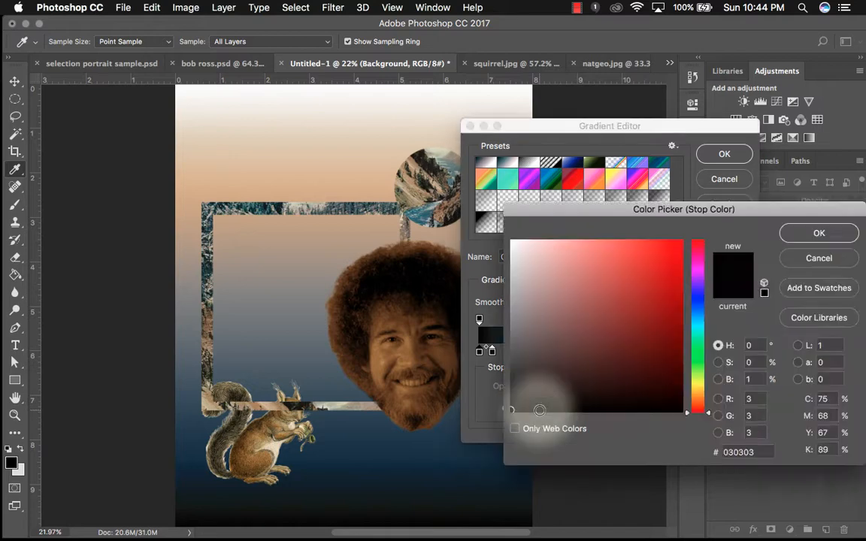
pyautogui.click(589, 279)
pyautogui.click(791, 239)
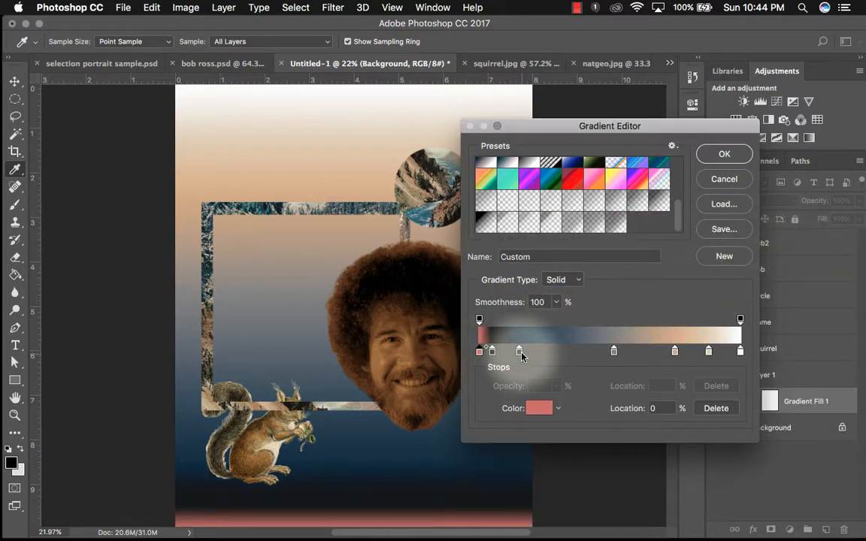
# - Shift two dark colour stops to the right and set the left opacity stop to 85%
pyautogui.moveTo(519, 351); pyautogui.dragTo(569, 351)
pyautogui.moveTo(493, 352); pyautogui.dragTo(529, 351)
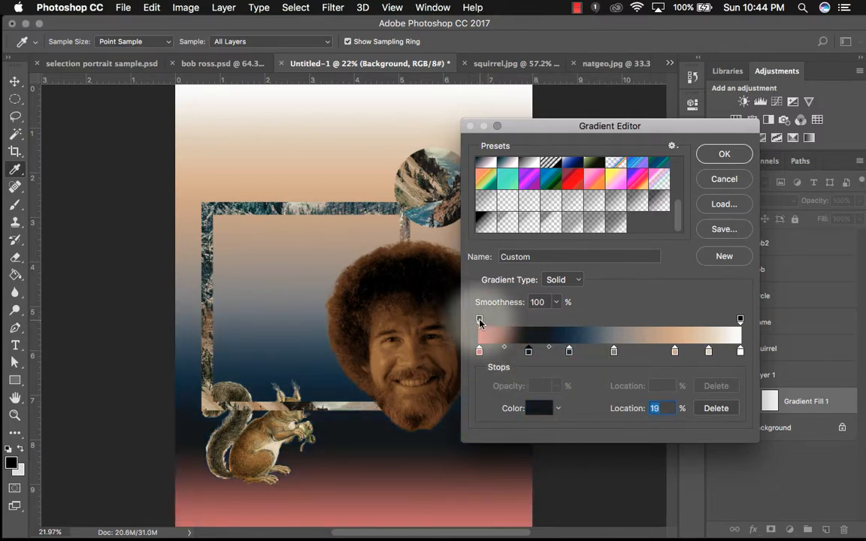
pyautogui.click(479, 319)
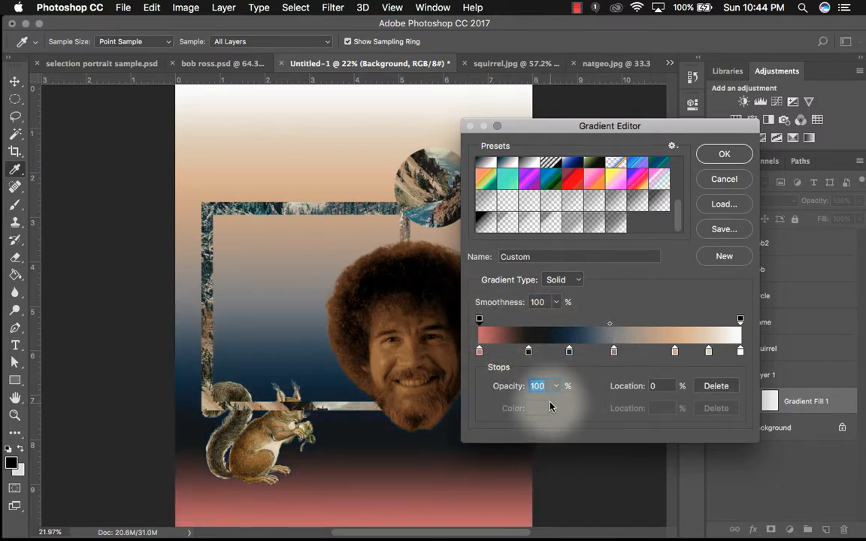
pyautogui.moveTo(557, 387); pyautogui.dragTo(543, 404)
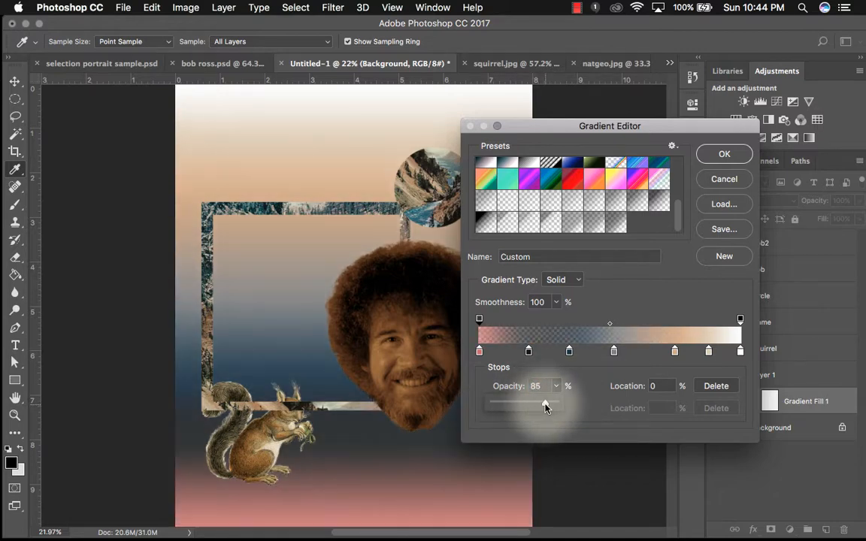
# - Apply the custom gradient as a linear fill at a 90° angle
pyautogui.click(724, 154)
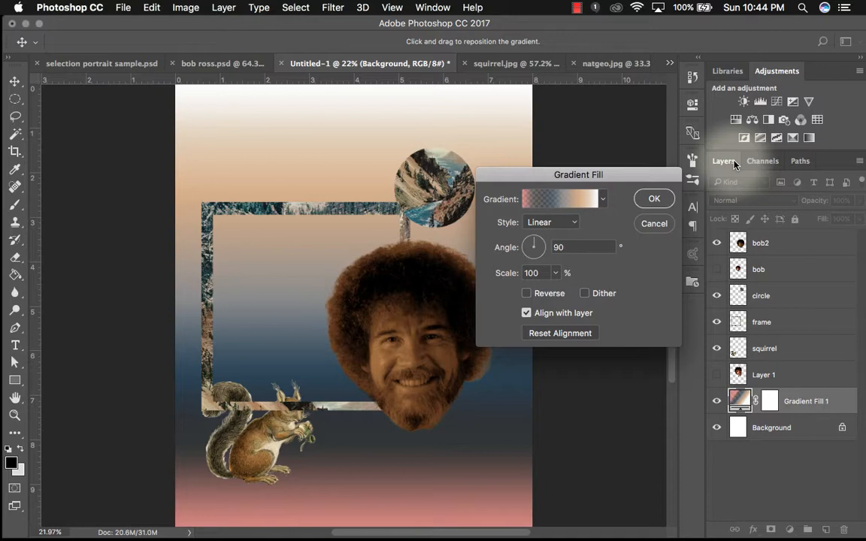
pyautogui.click(652, 199)
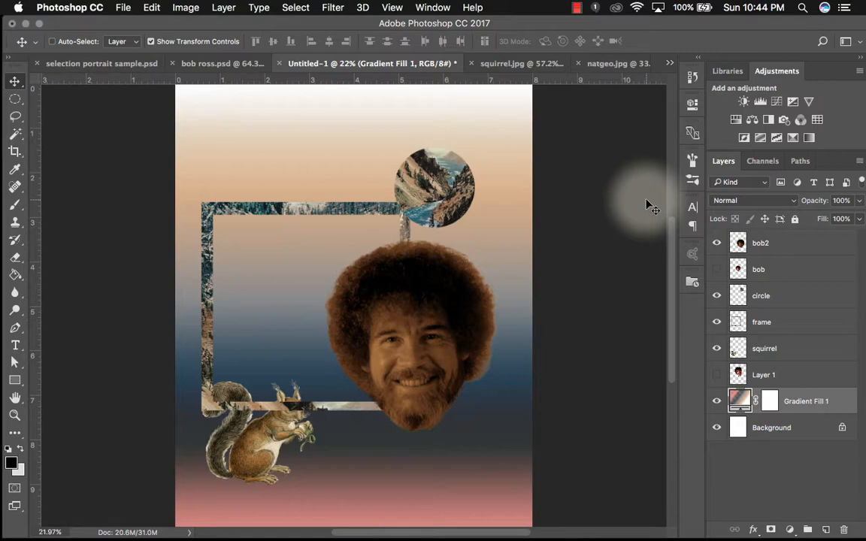
pyautogui.moveTo(673, 265); pyautogui.dragTo(673, 285)
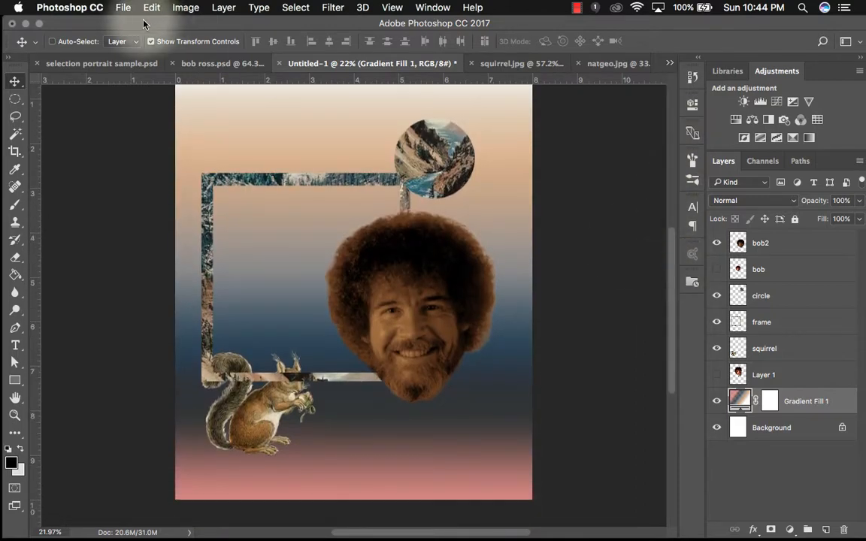
# - Switch to the sample portrait document and toggle the gradient fill, circle and frame layers off and on to compare
pyautogui.click(87, 68)
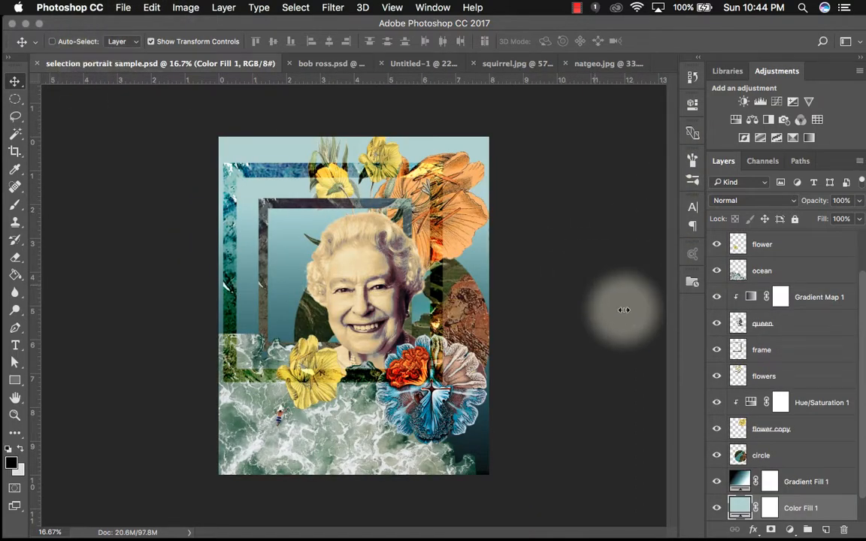
pyautogui.scroll(-1, 763, 395)
pyautogui.click(718, 456)
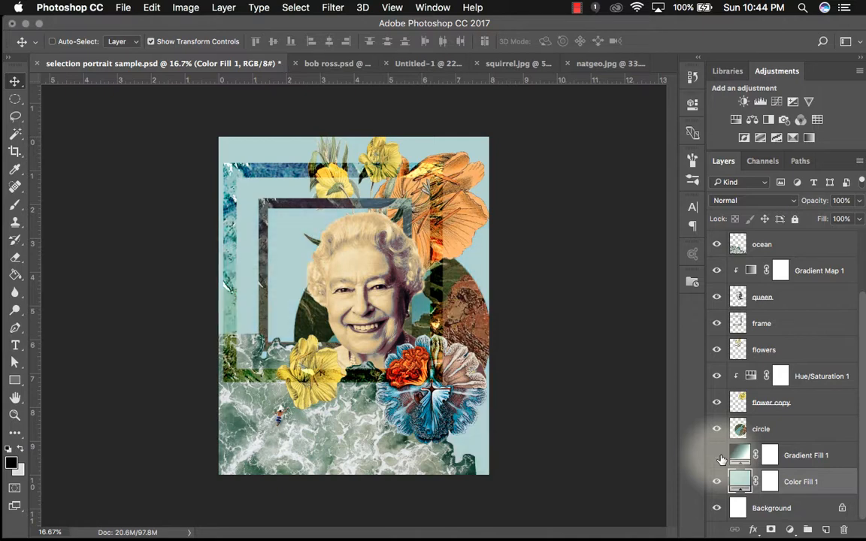
pyautogui.click(718, 457)
pyautogui.click(719, 432)
pyautogui.click(719, 432)
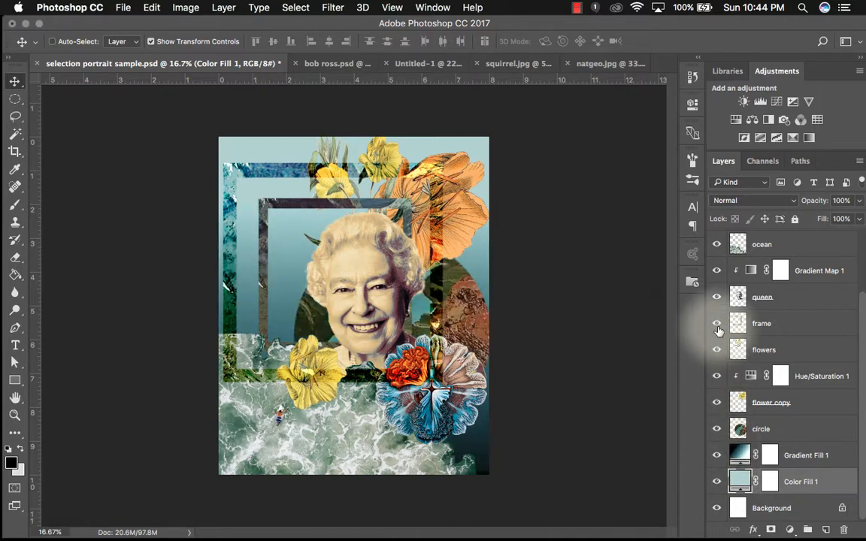
pyautogui.click(718, 329)
pyautogui.click(718, 329)
# - Examine the frame copy layer's blend mode and toggle the Gradient Map adjustment off and on in the sample
pyautogui.click(767, 325)
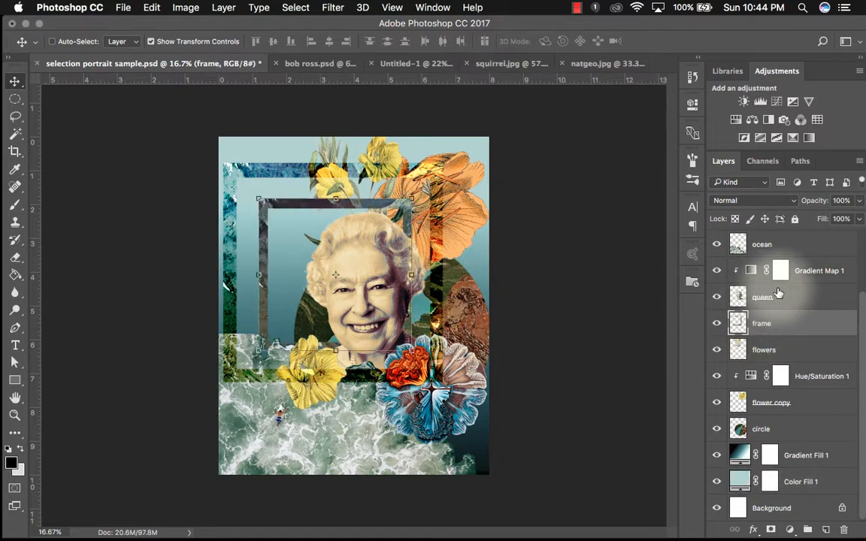
pyautogui.scroll(3, 775, 279)
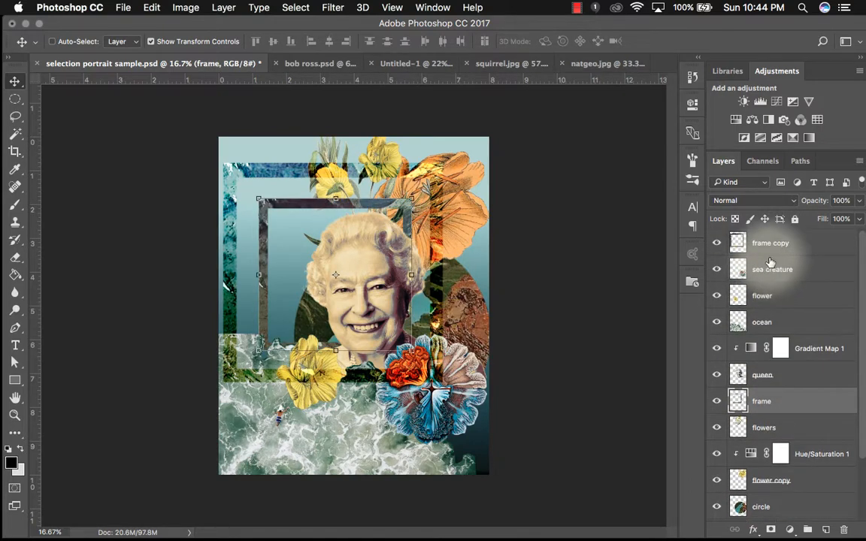
pyautogui.click(728, 243)
pyautogui.click(718, 245)
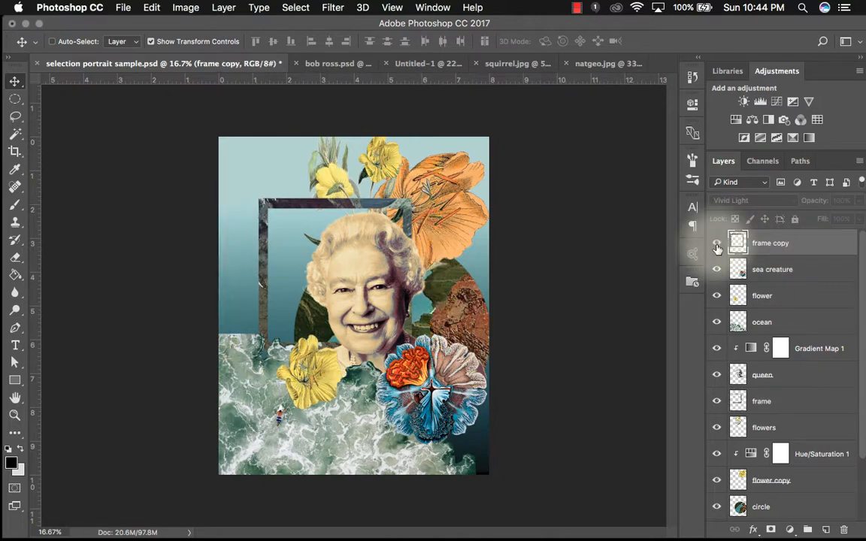
pyautogui.click(718, 247)
pyautogui.click(756, 201)
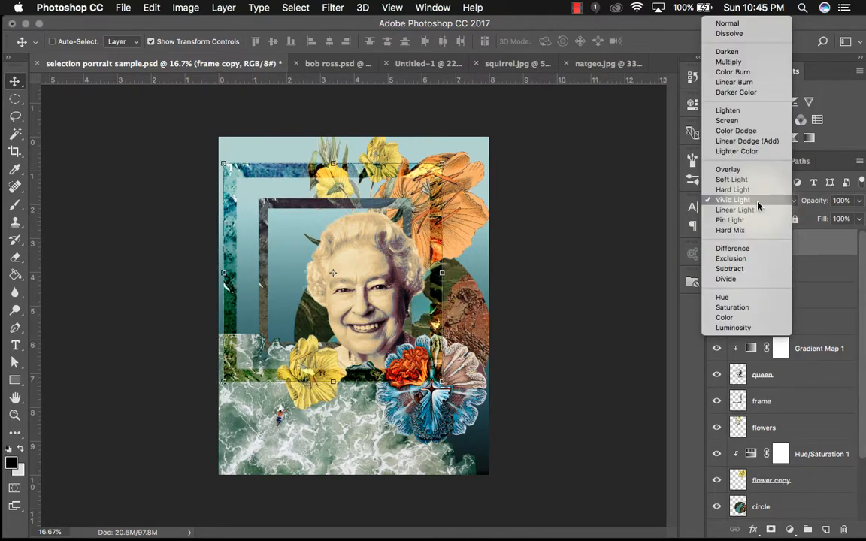
pyautogui.click(819, 246)
pyautogui.scroll(-2, 812, 284)
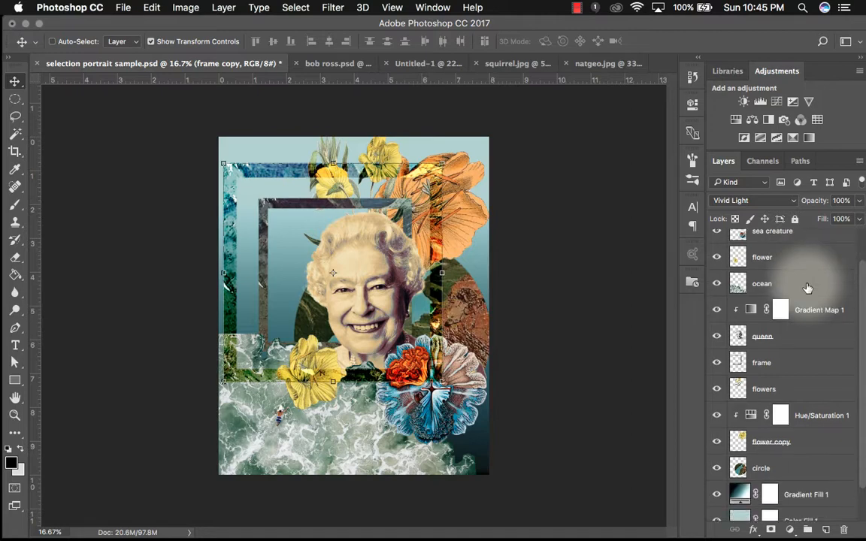
pyautogui.click(718, 311)
pyautogui.click(718, 310)
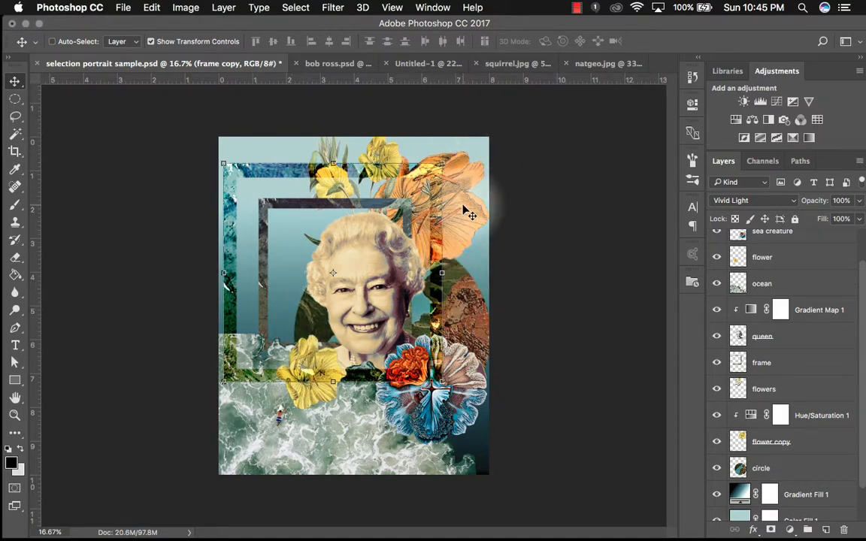
pyautogui.scroll(-2, 745, 433)
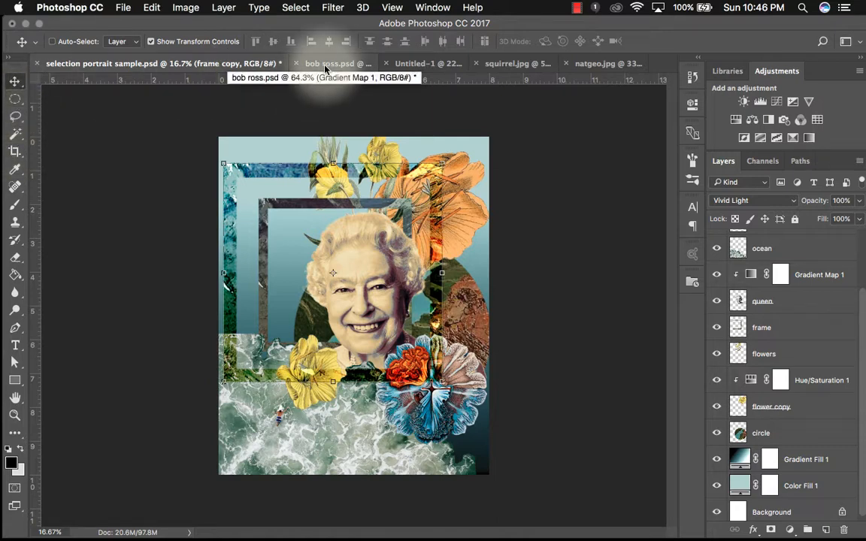
# - Switch back to the Untitled-1 collage document
pyautogui.click(427, 66)
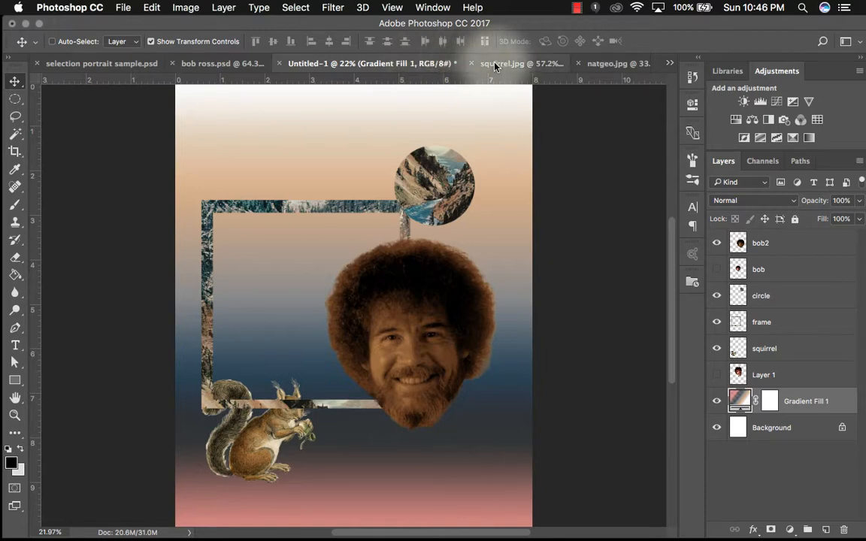
pyautogui.moveTo(421, 536)
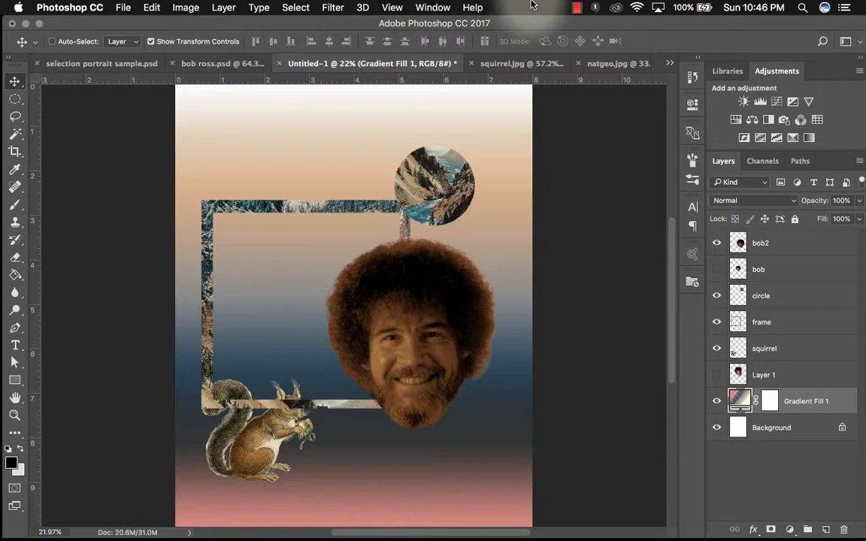
pyautogui.click(577, 9)
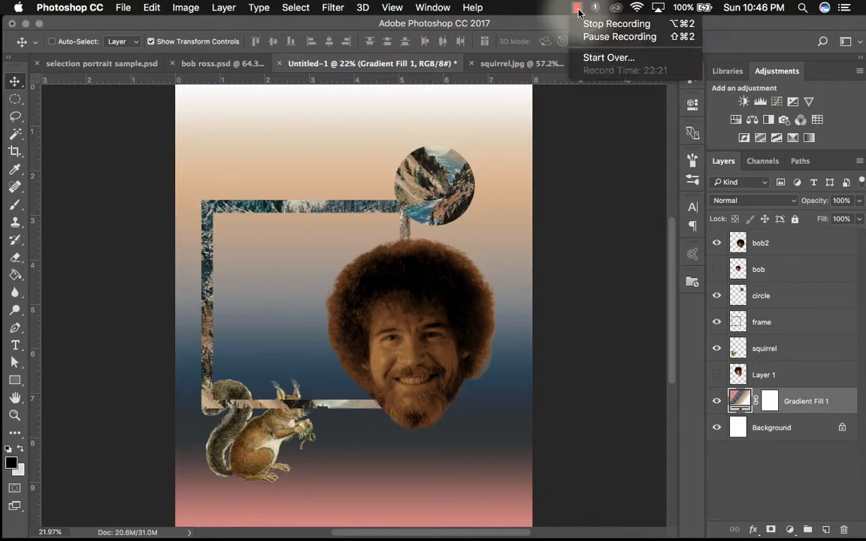